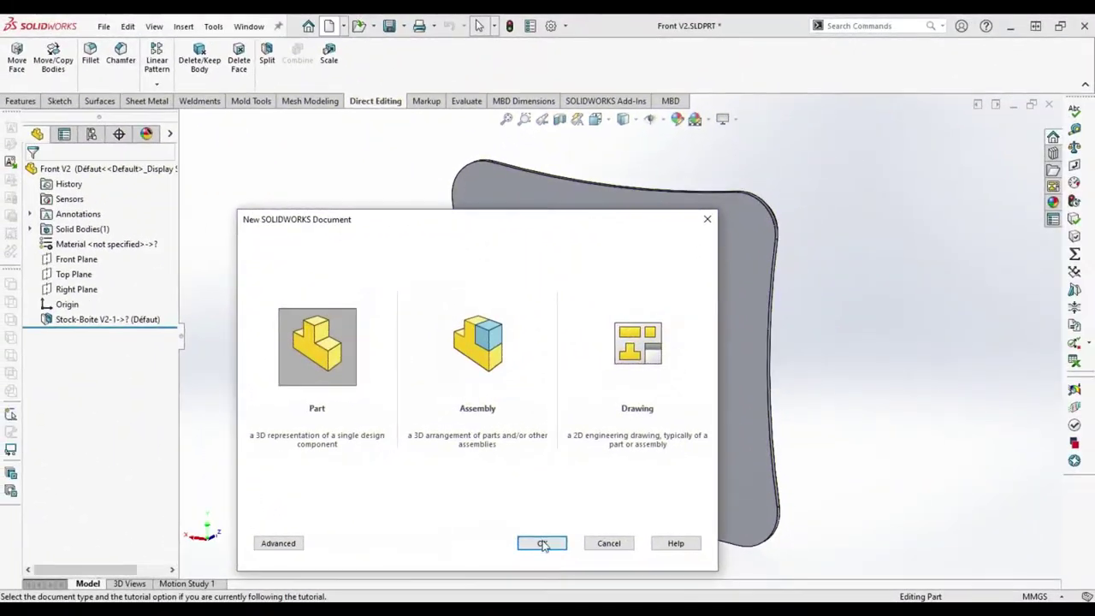
# - Create a new part and sketch a centre rectangle at the origin on the Front Plane
pyautogui.click(542, 543)
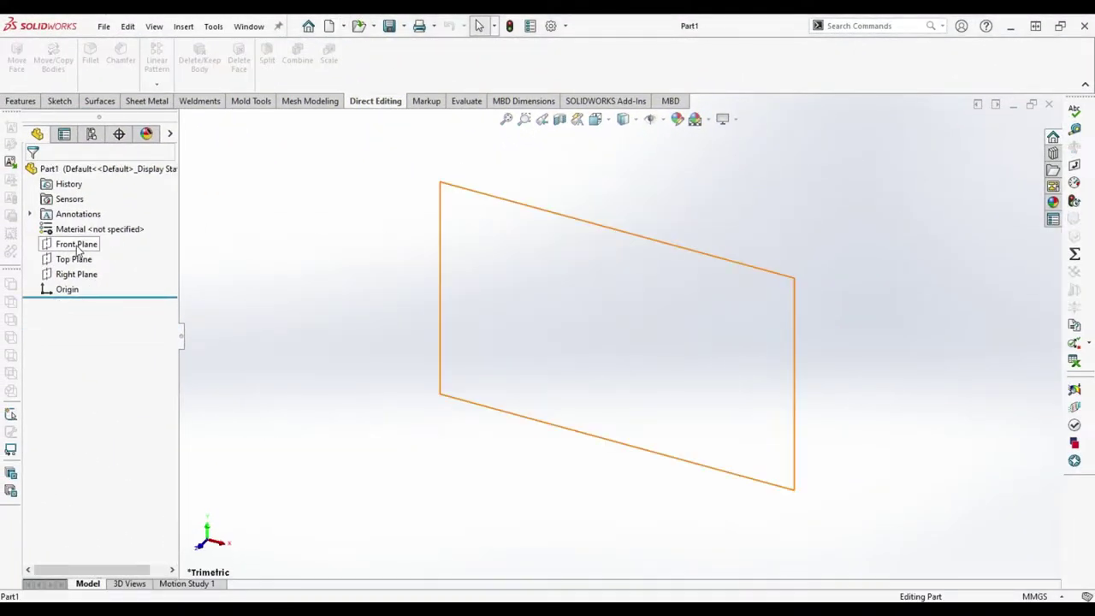
pyautogui.click(77, 245)
pyautogui.click(88, 226)
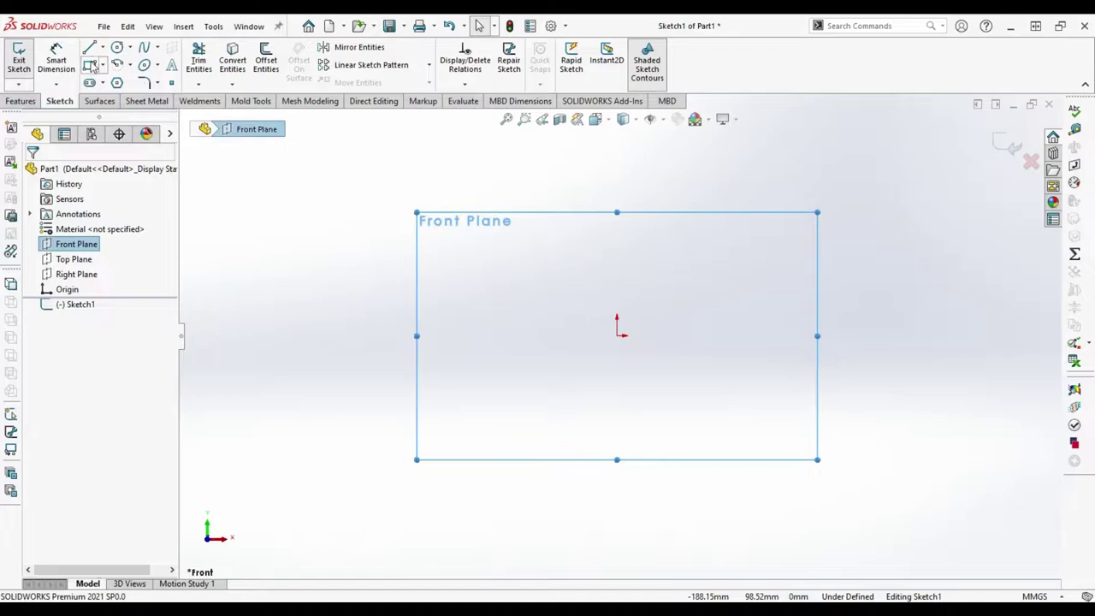
pyautogui.click(103, 66)
pyautogui.click(137, 97)
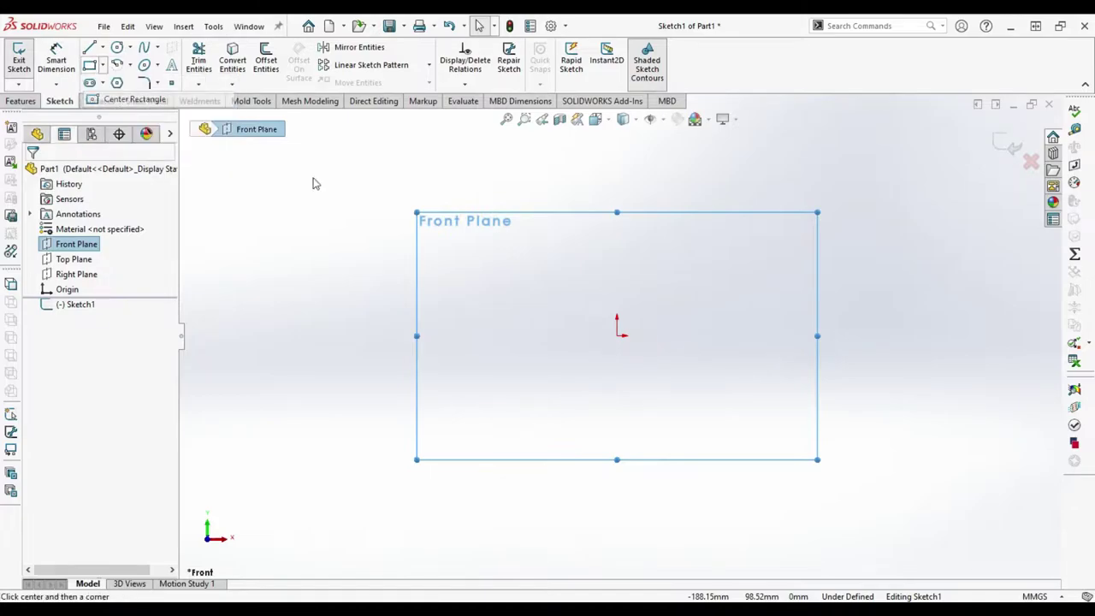
pyautogui.click(616, 335)
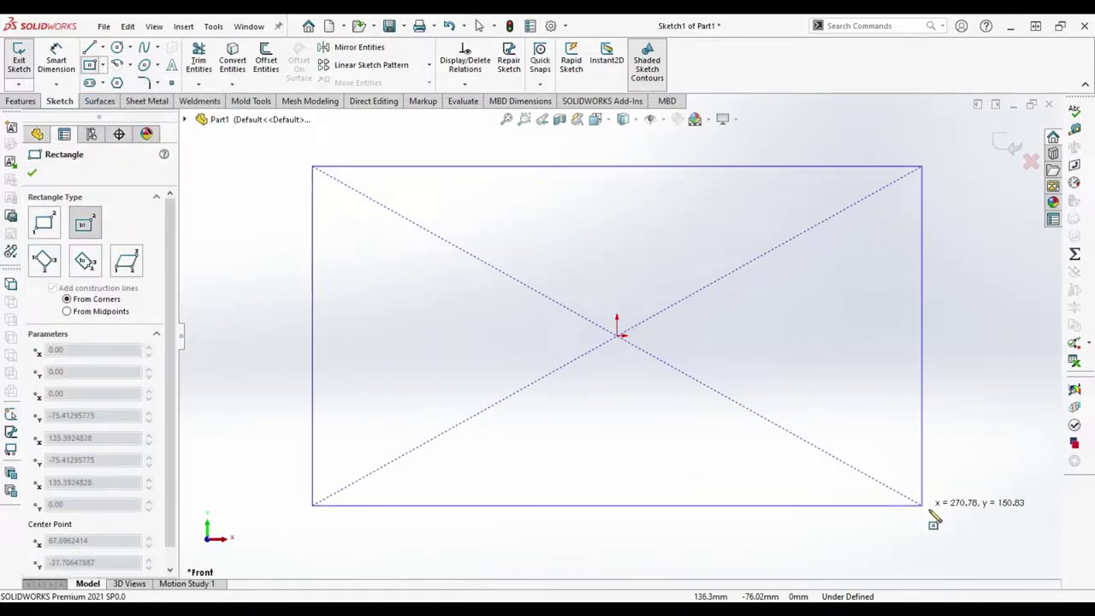
pyautogui.click(962, 533)
pyautogui.rightClick(965, 537)
pyautogui.click(892, 344)
pyautogui.scroll(3, 620, 336)
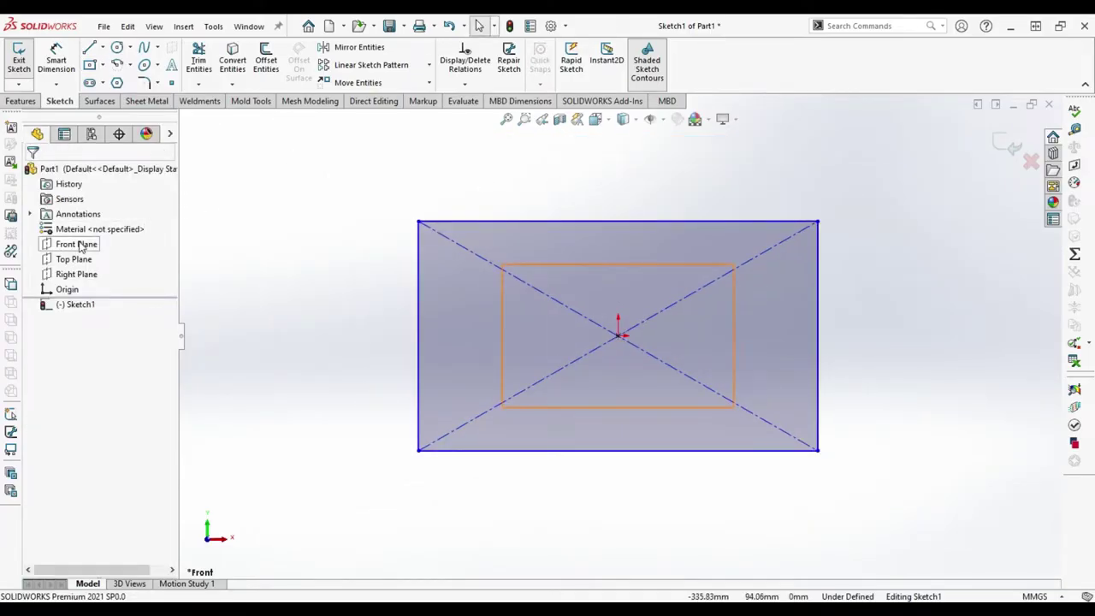
# - Extrude the rectangle 10 mm into a plate and view it from the front
pyautogui.click(20, 101)
pyautogui.click(24, 60)
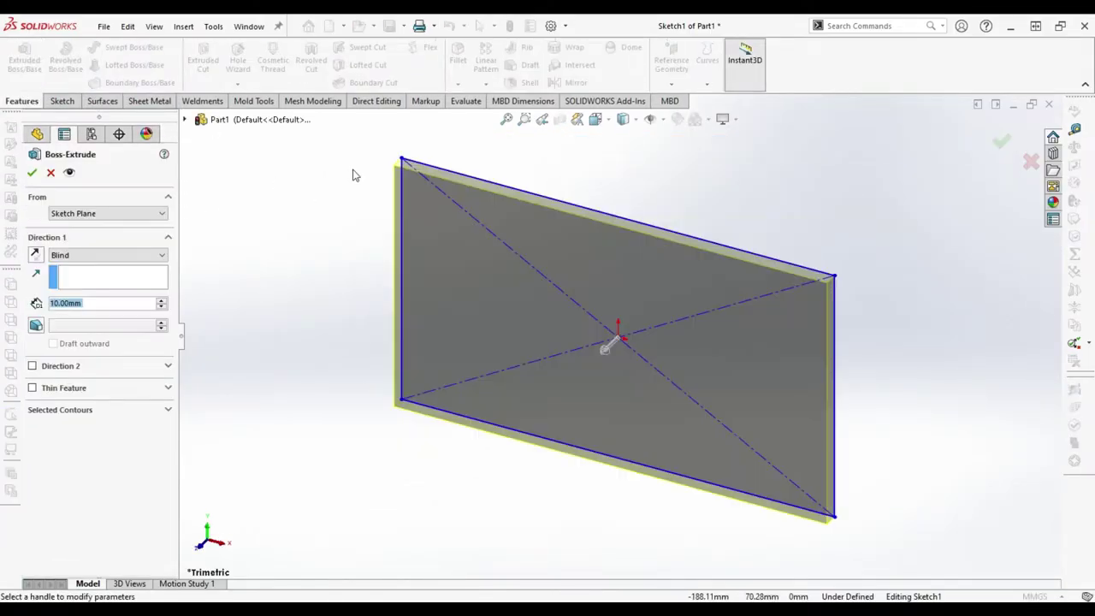
pyautogui.click(31, 172)
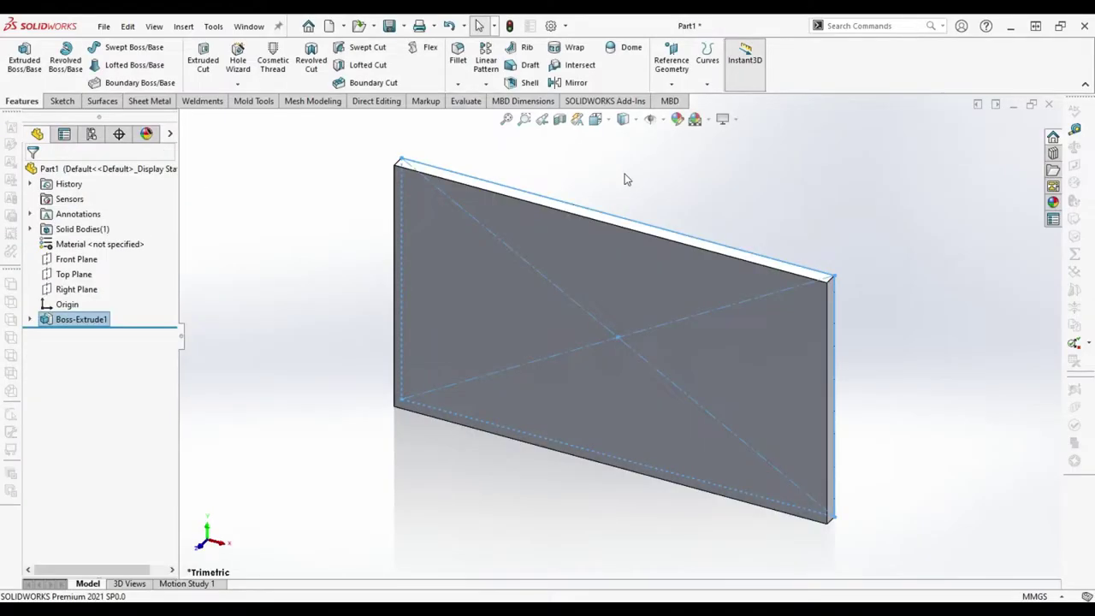
pyautogui.click(595, 119)
pyautogui.click(442, 435)
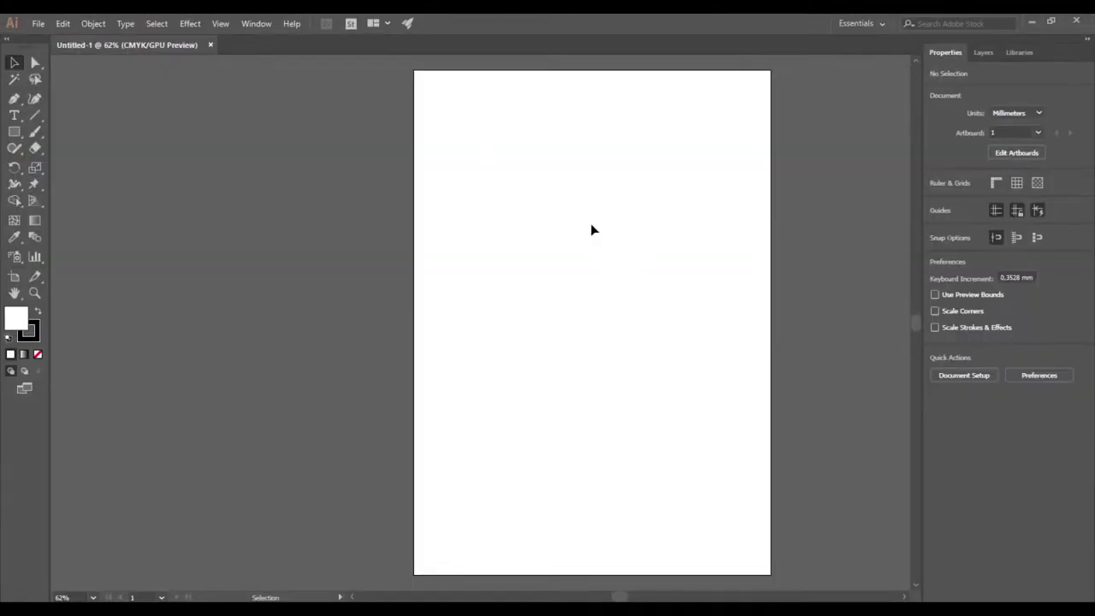
# - Create a new 420 × 297 mm landscape document and close Untitled-1
pyautogui.click(38, 23)
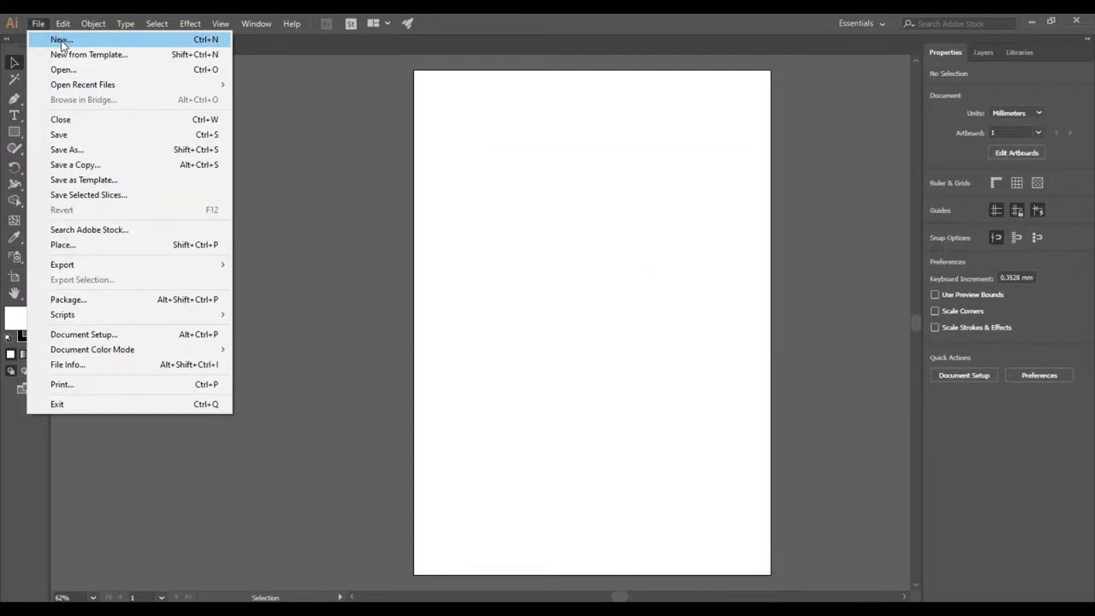
pyautogui.click(61, 41)
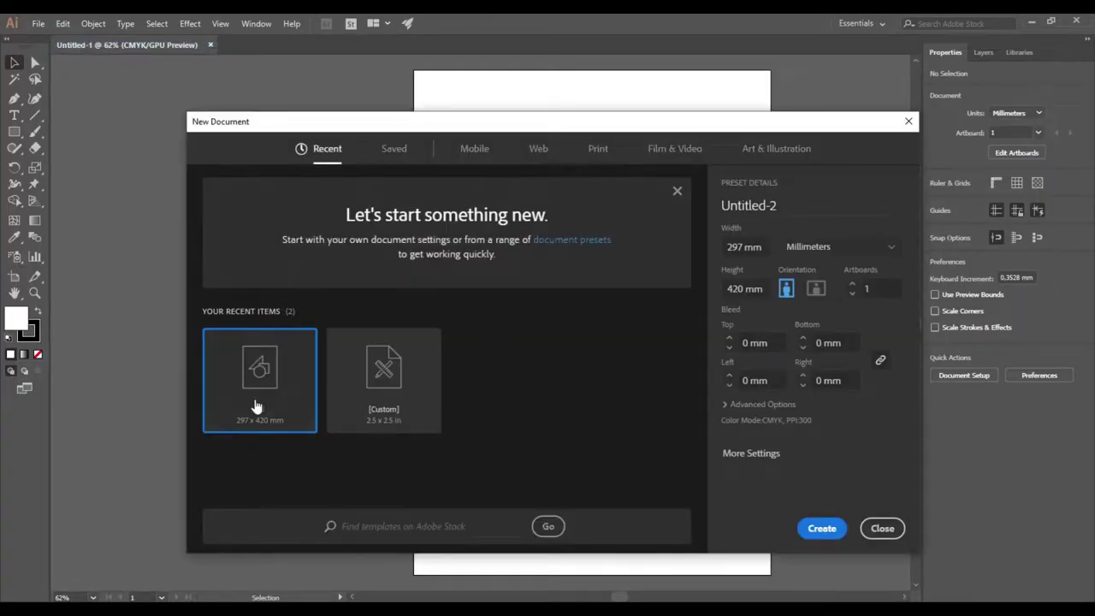
pyautogui.click(834, 541)
pyautogui.click(817, 288)
pyautogui.click(817, 527)
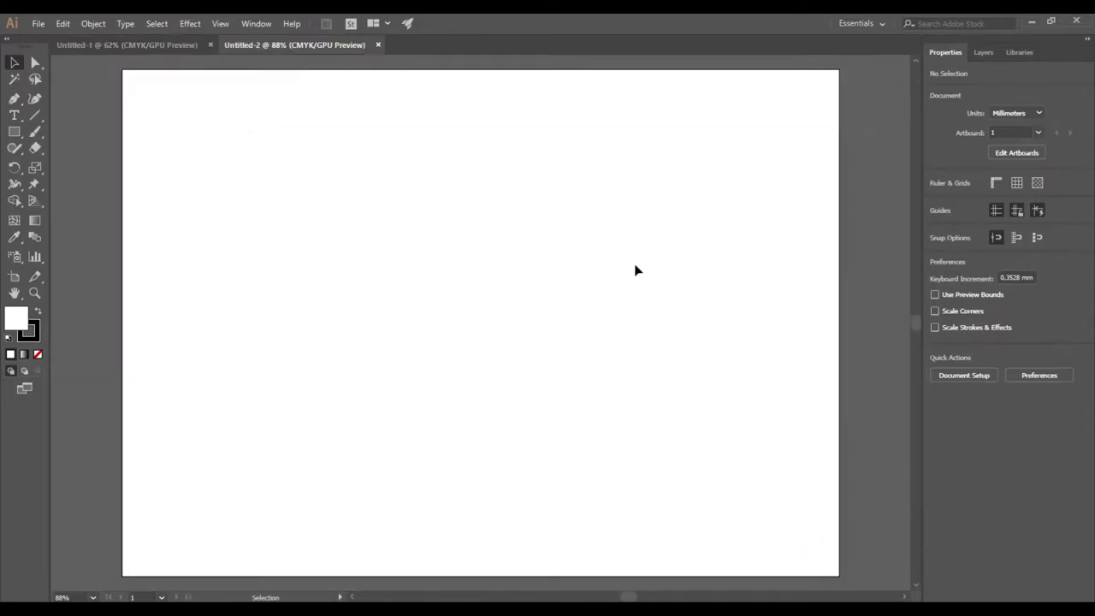
pyautogui.click(211, 45)
pyautogui.click(38, 24)
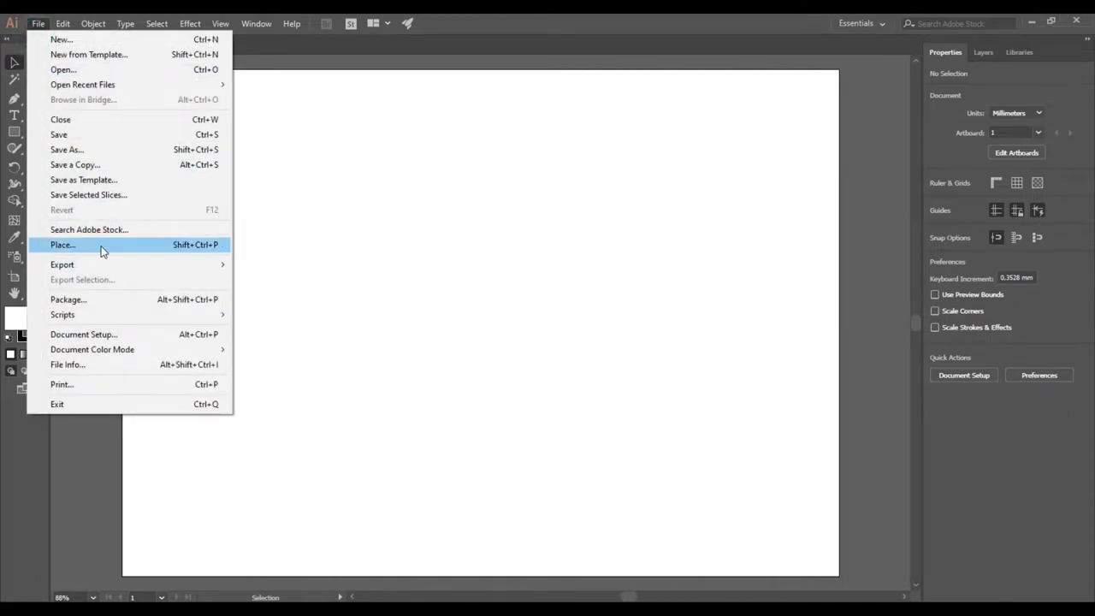
# - Place INOVA SYSTEM.jpeg from the Bureau folder, stretched across the middle of the artboard
pyautogui.click(110, 245)
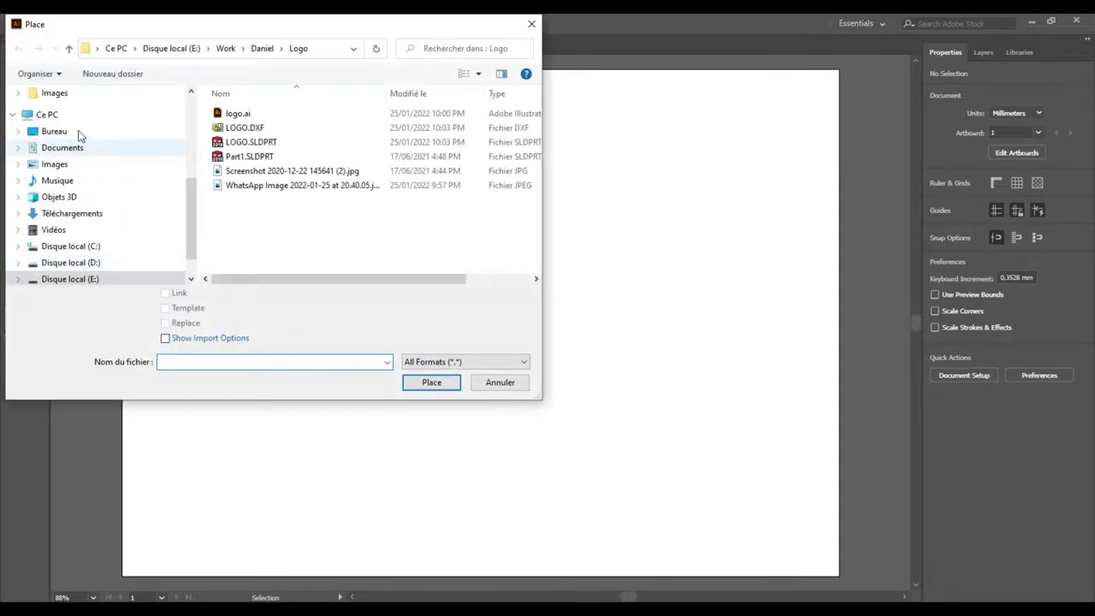
pyautogui.click(73, 134)
pyautogui.moveTo(535, 113); pyautogui.dragTo(535, 205)
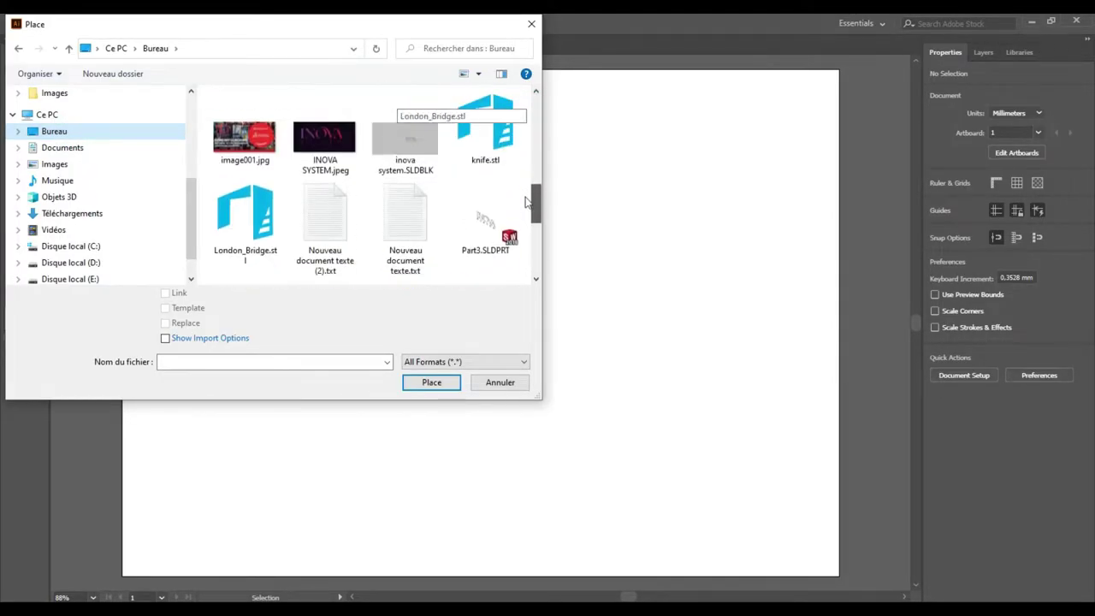
pyautogui.doubleClick(330, 161)
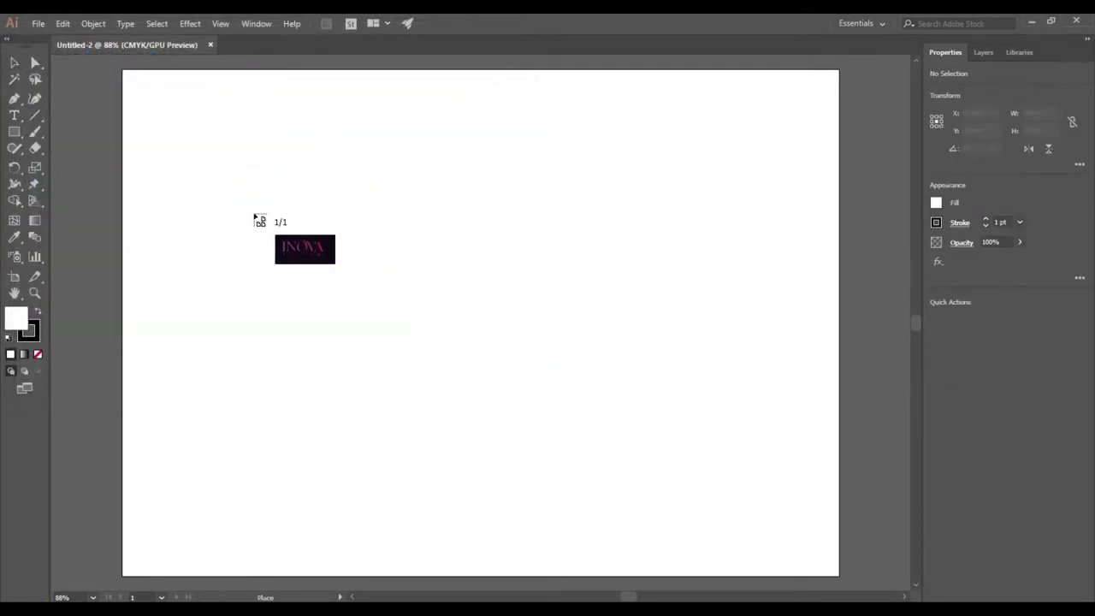
pyautogui.moveTo(176, 154); pyautogui.dragTo(800, 551)
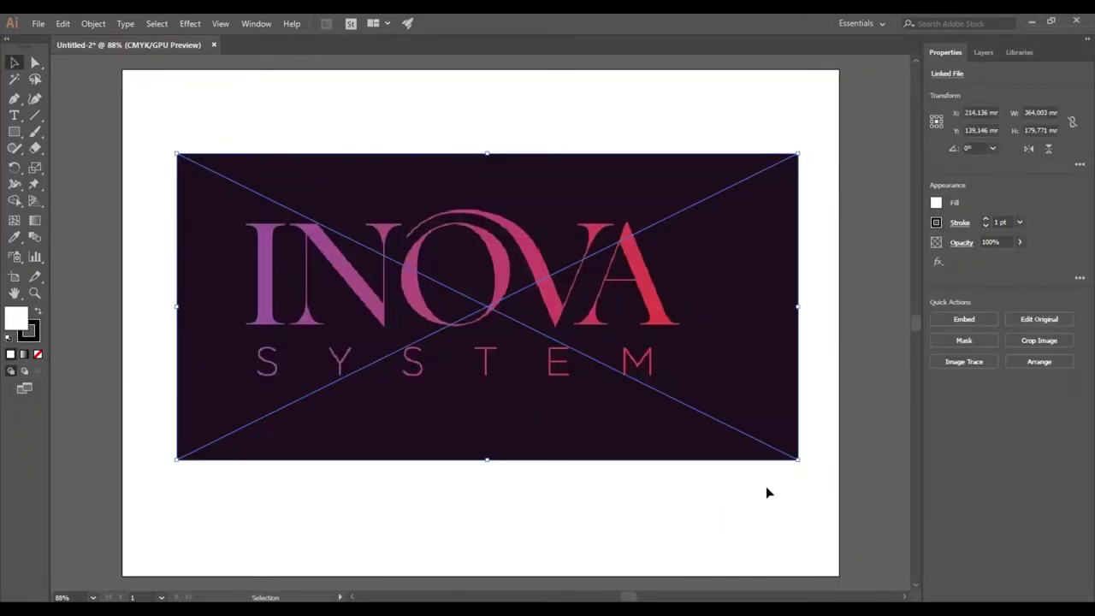
pyautogui.click(505, 121)
pyautogui.click(518, 243)
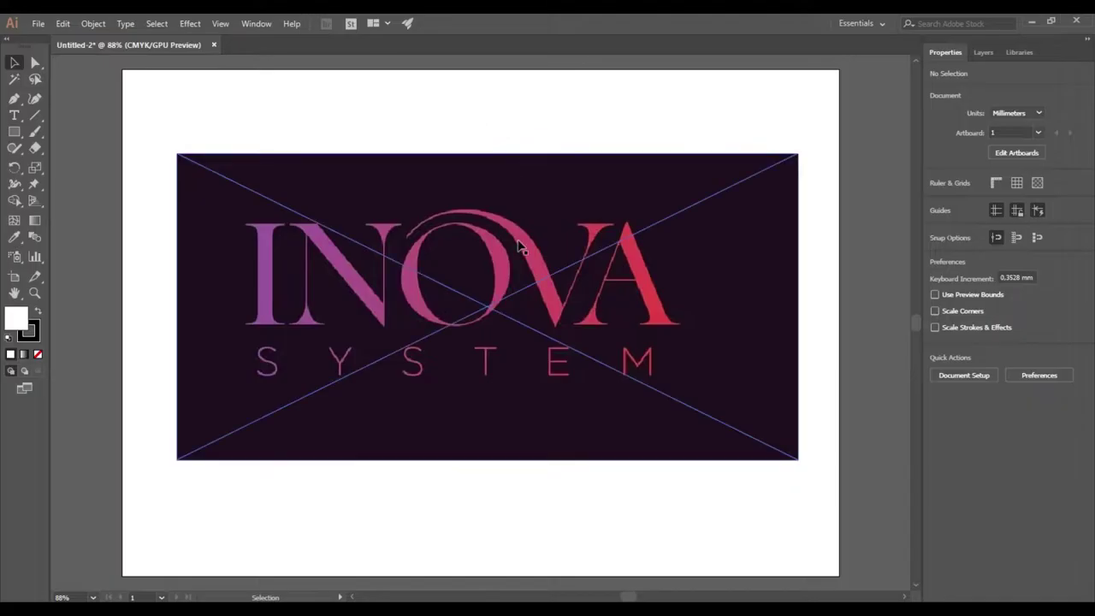
# - Switch to the Printing and Proofing workspace and trace the logo with the 3 Colors preset
pyautogui.click(861, 23)
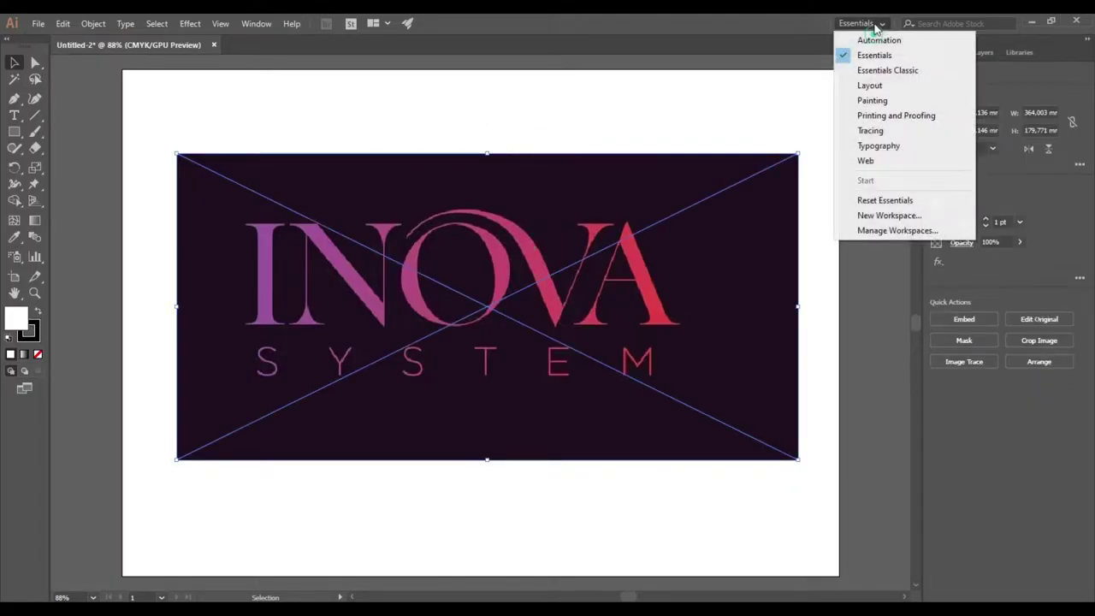
pyautogui.click(895, 117)
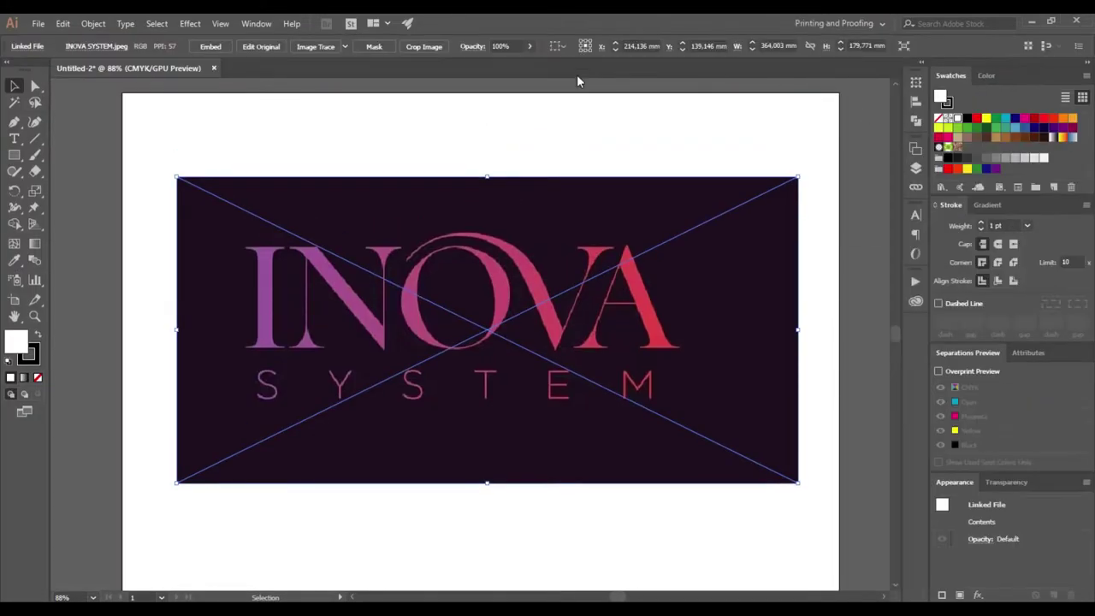
pyautogui.click(345, 48)
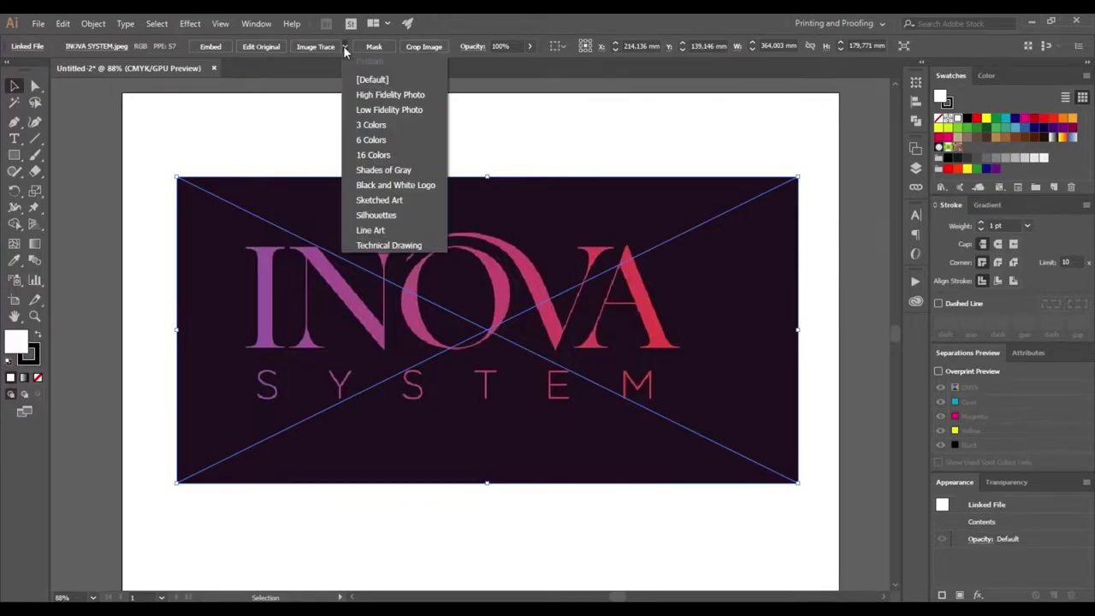
pyautogui.click(379, 128)
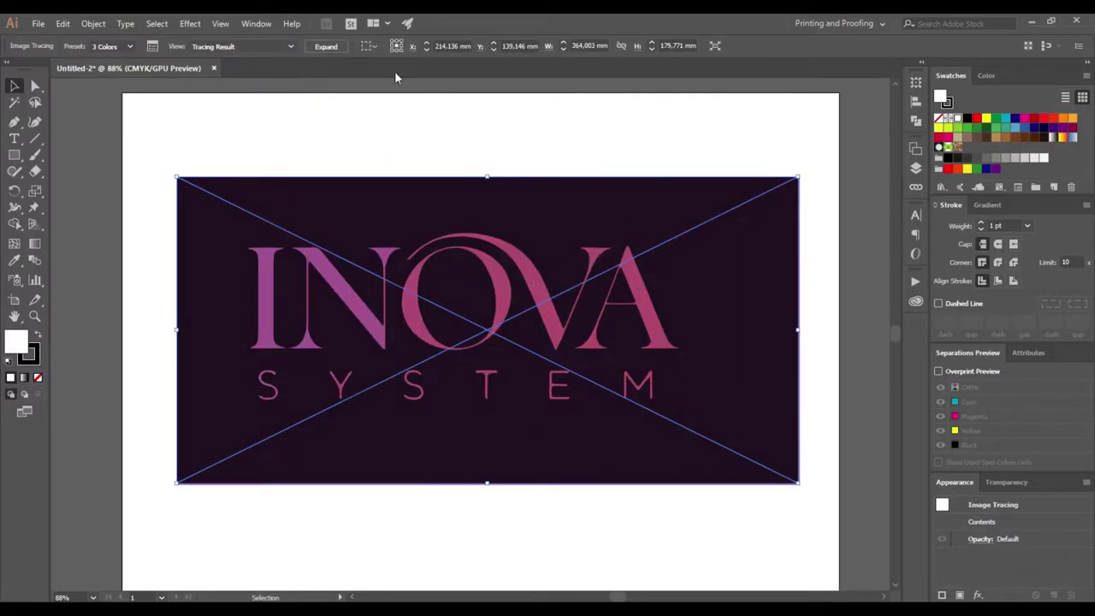
pyautogui.click(501, 283)
# - Expand the traced logo into editable vector shapes
pyautogui.click(15, 85)
pyautogui.click(265, 285)
pyautogui.click(325, 47)
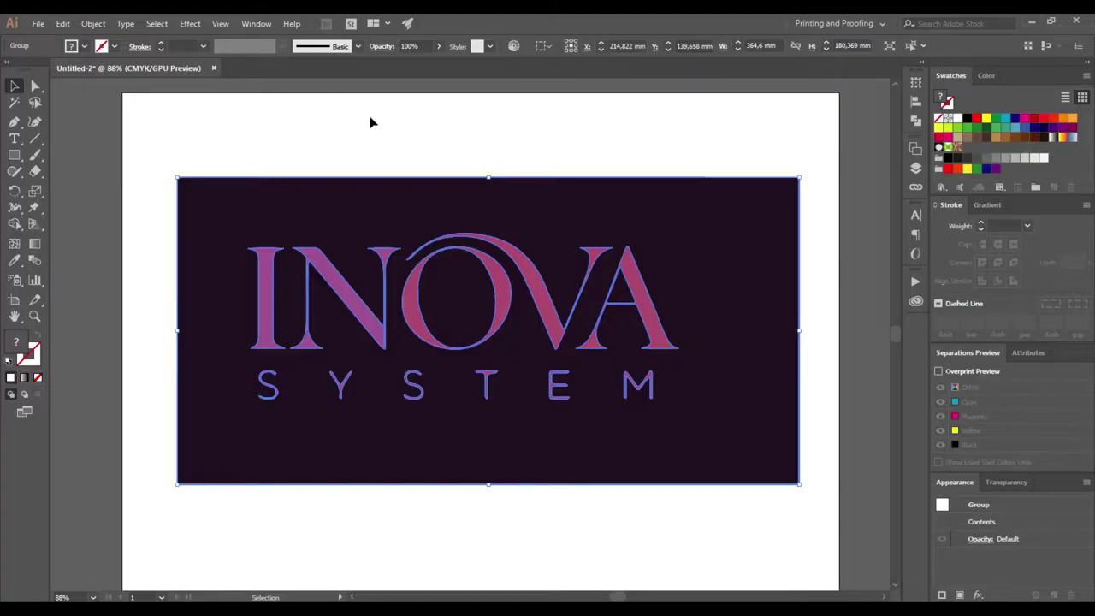
pyautogui.click(38, 25)
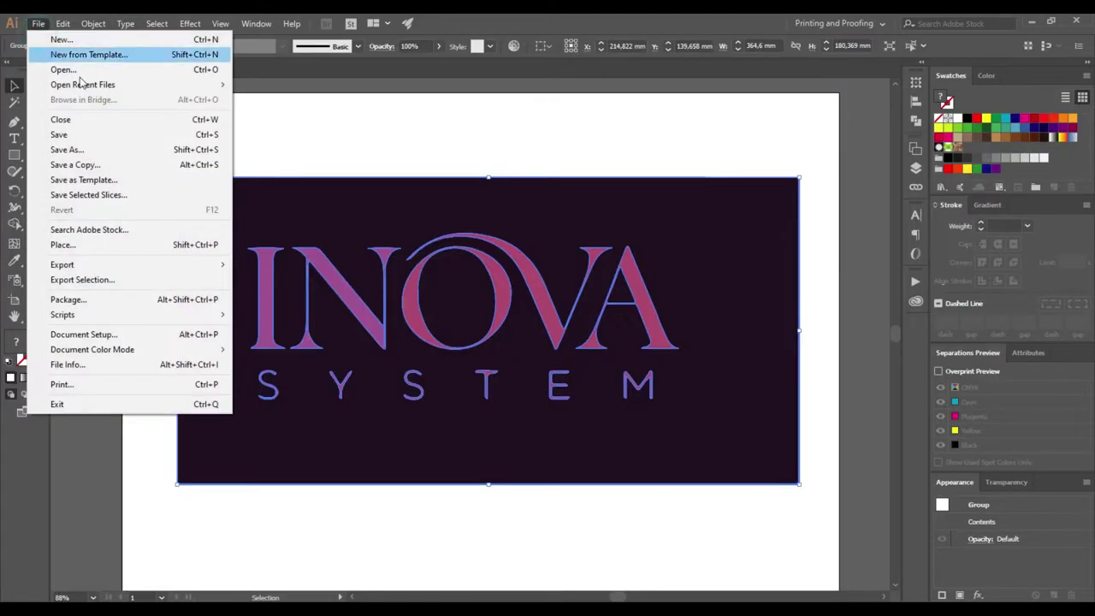
# - Save the document as Inova system.ai on the Bureau with default Illustrator options
pyautogui.click(59, 135)
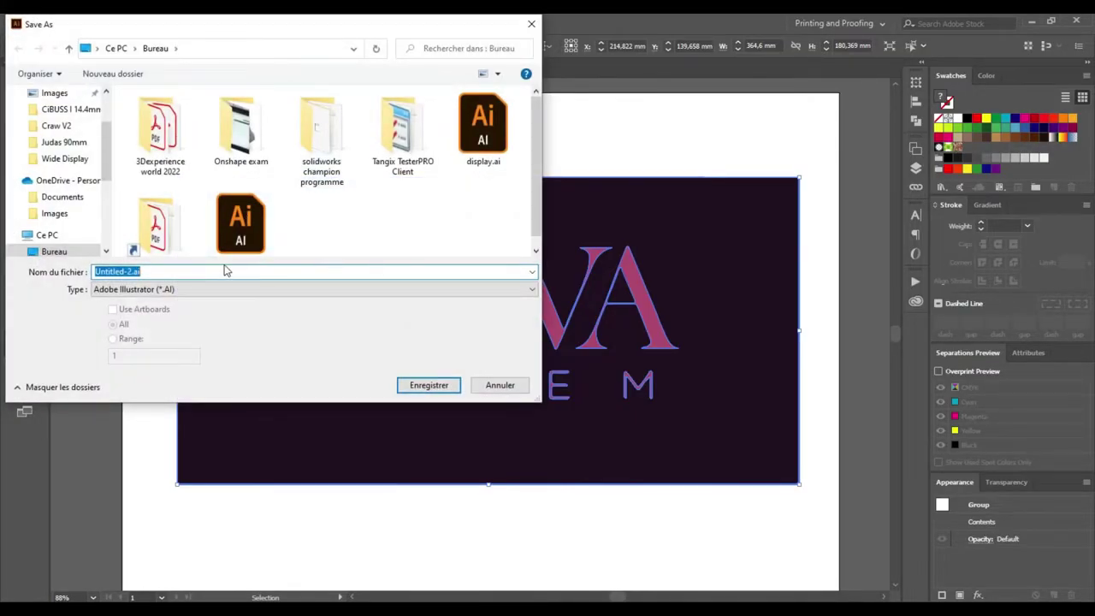
pyautogui.write('Inova syst')
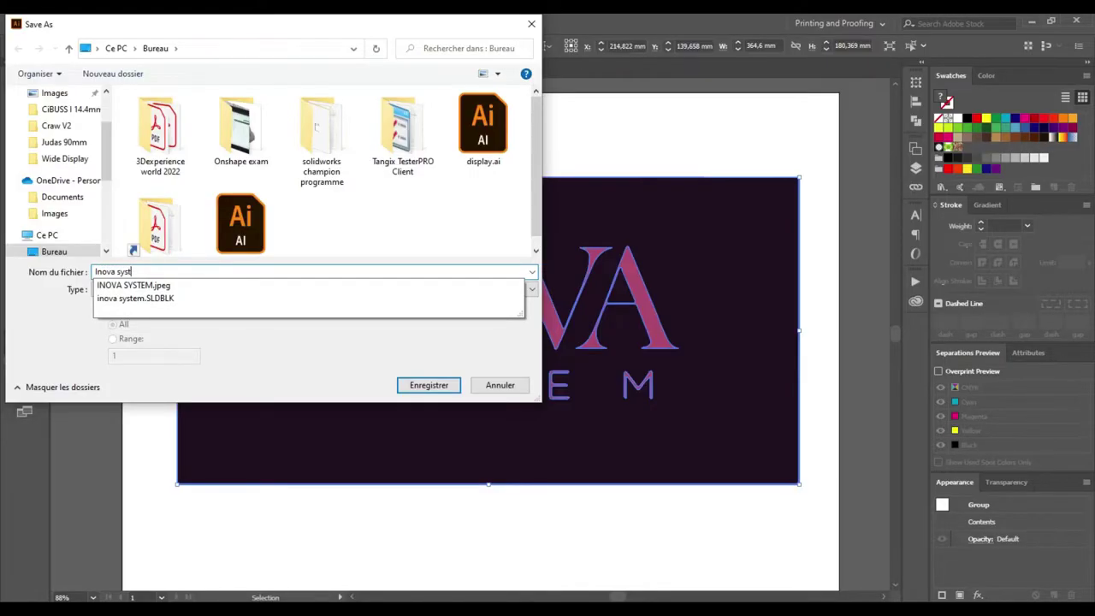
pyautogui.write('em')
pyautogui.click(499, 347)
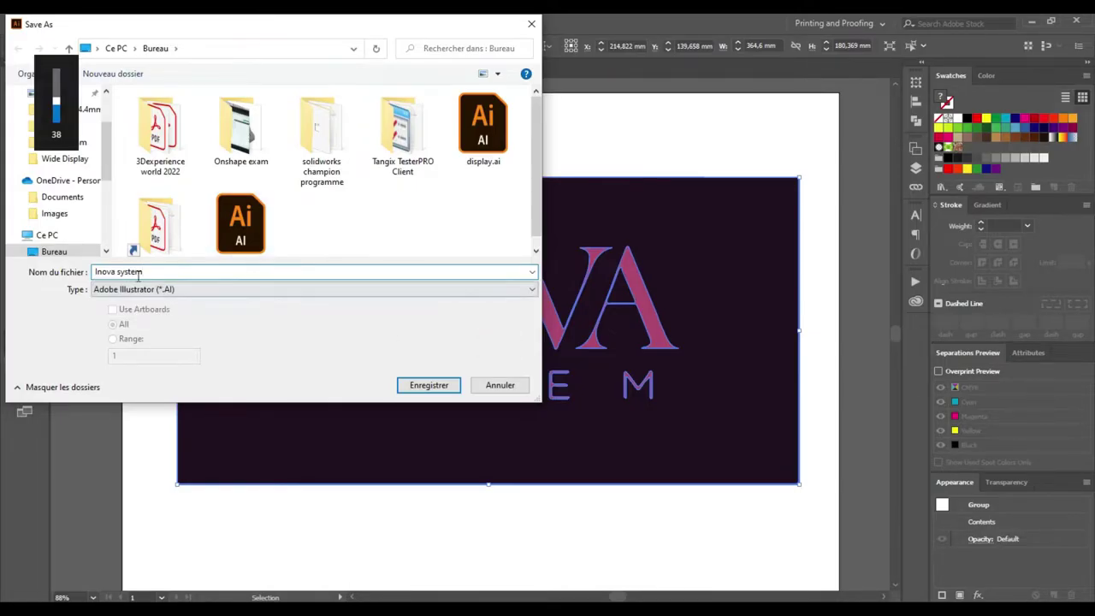
pyautogui.click(417, 388)
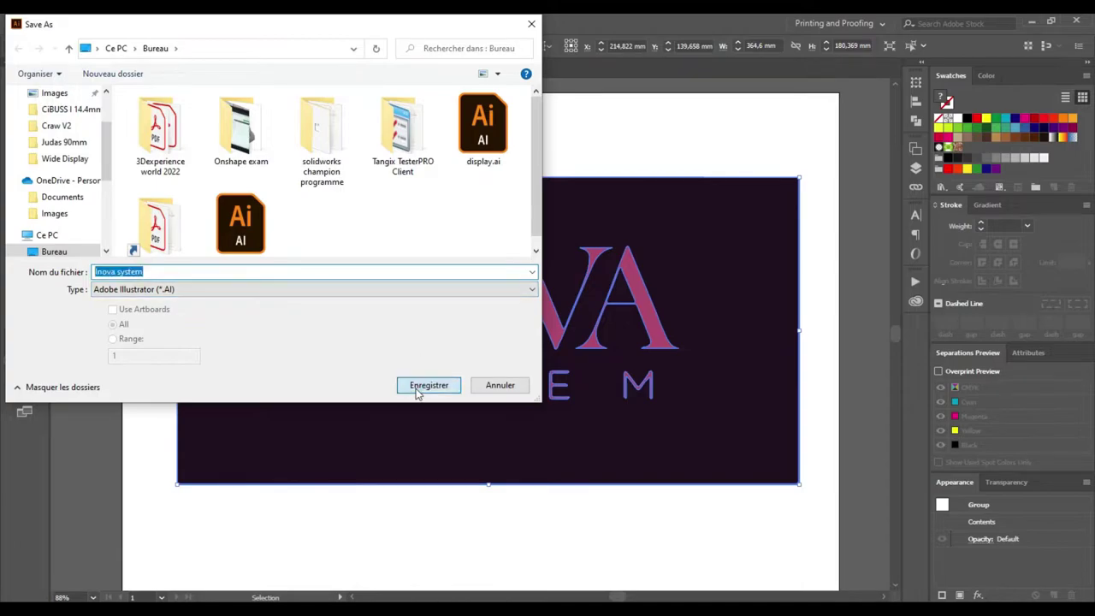
pyautogui.click(424, 386)
pyautogui.click(220, 431)
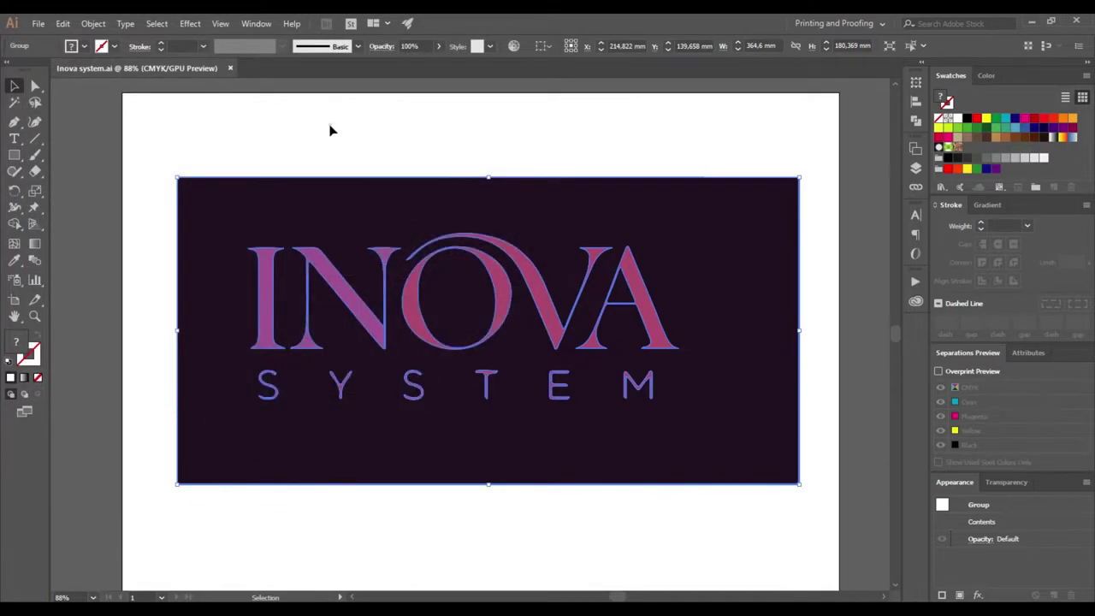
pyautogui.click(330, 126)
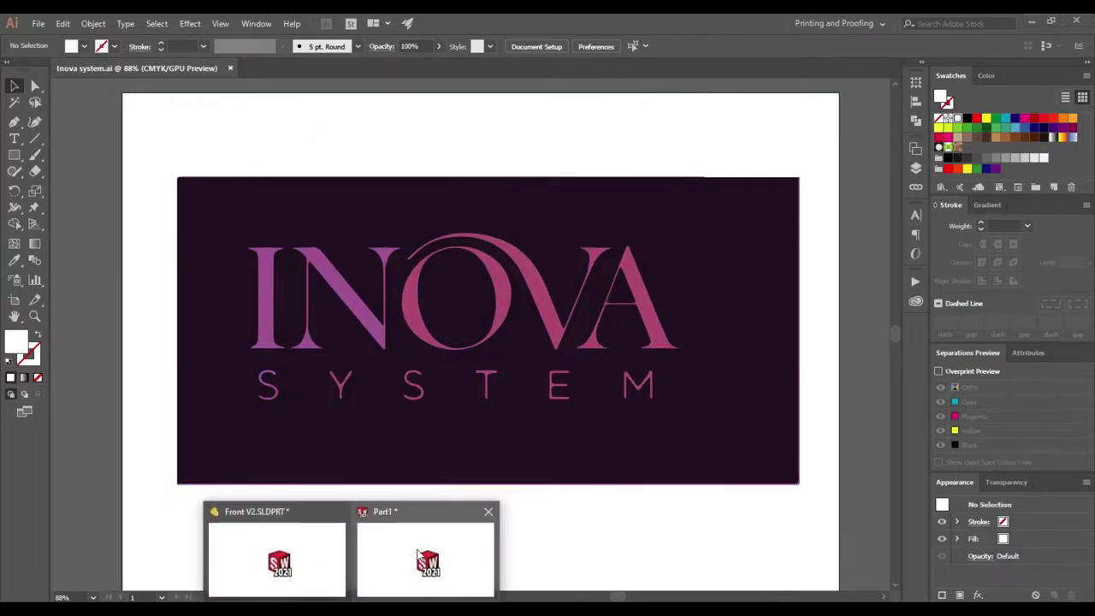
# - In SOLIDWORKS Part1, try opening Inova system.ai and dismiss the invalid file type error
pyautogui.click(418, 554)
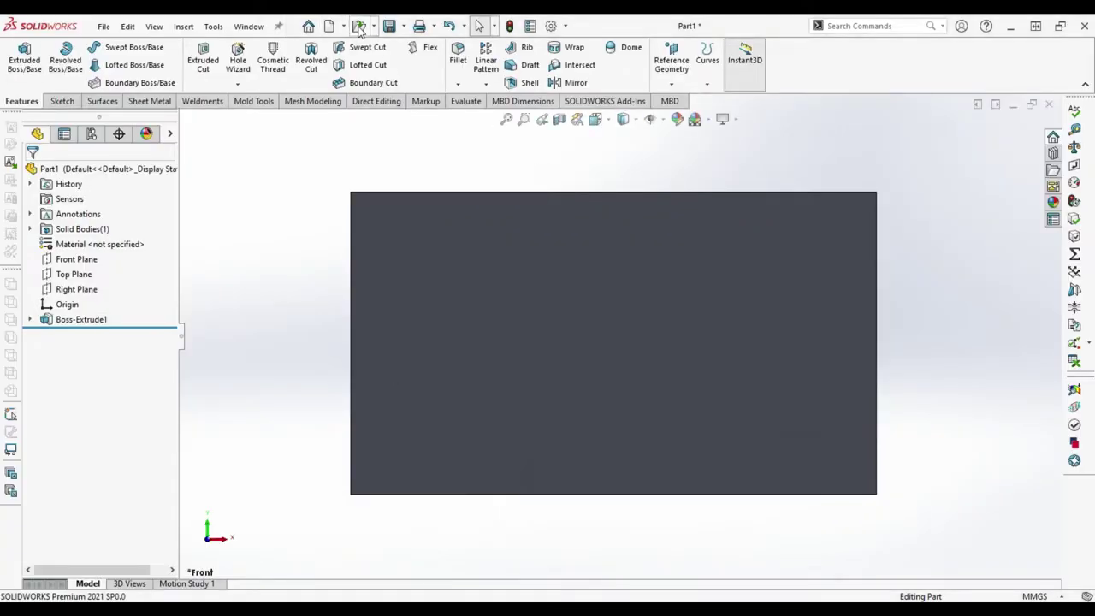
pyautogui.hotkey('ctrl', 'o')
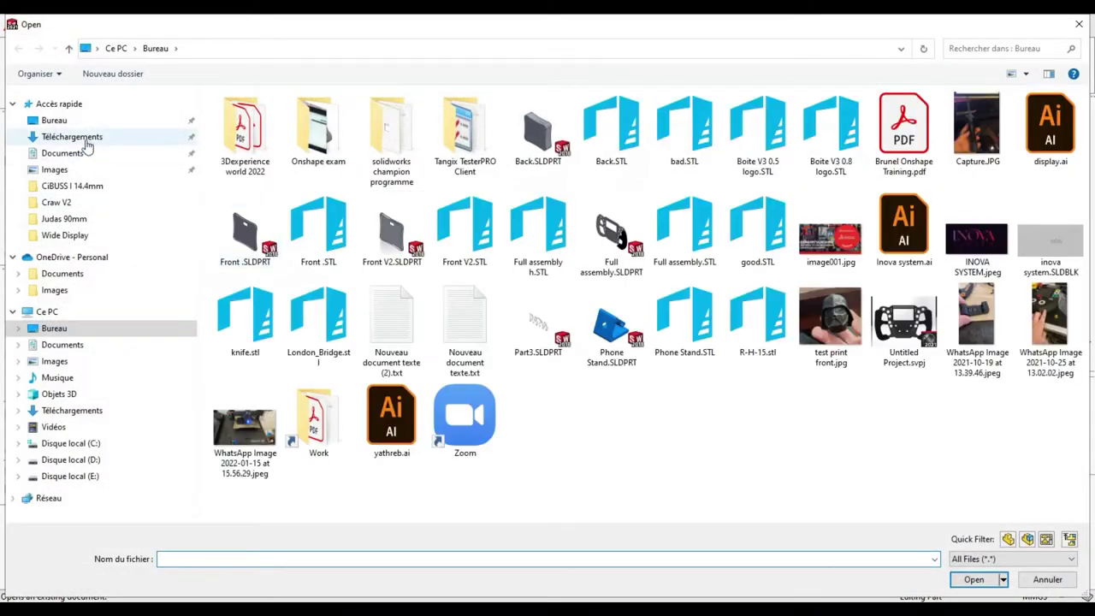
pyautogui.doubleClick(907, 244)
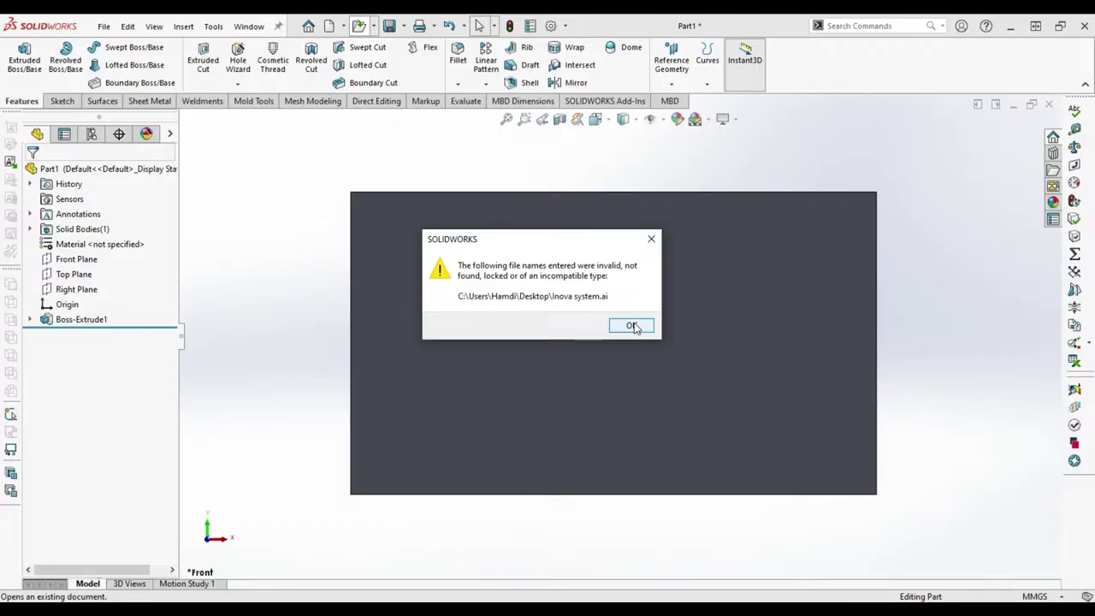
pyautogui.click(632, 326)
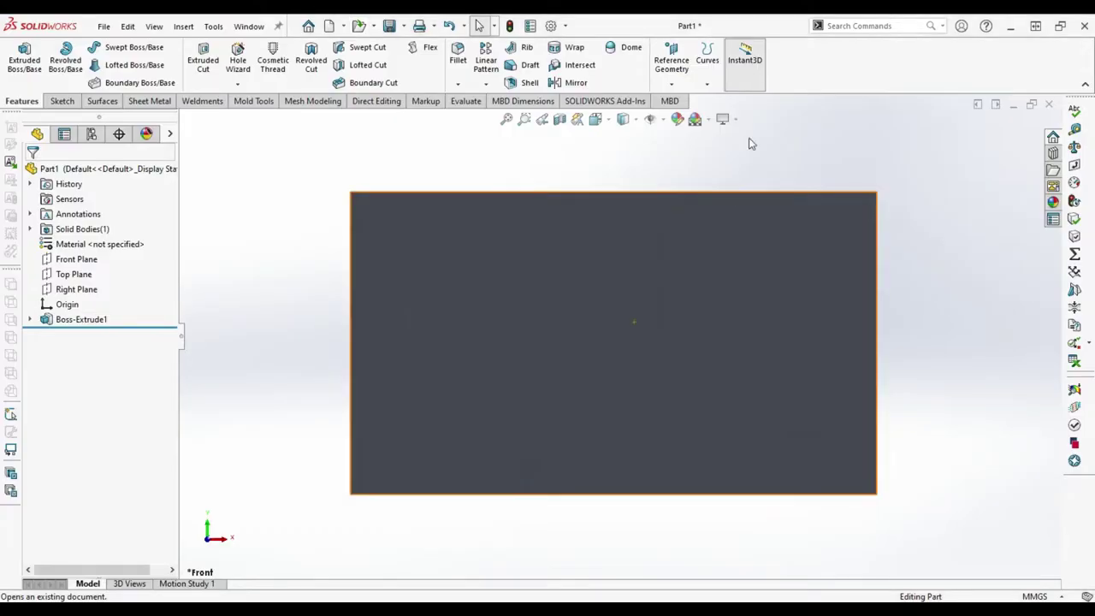
# - Reopen the Open dialog on the Bureau folder showing all files
pyautogui.click(357, 28)
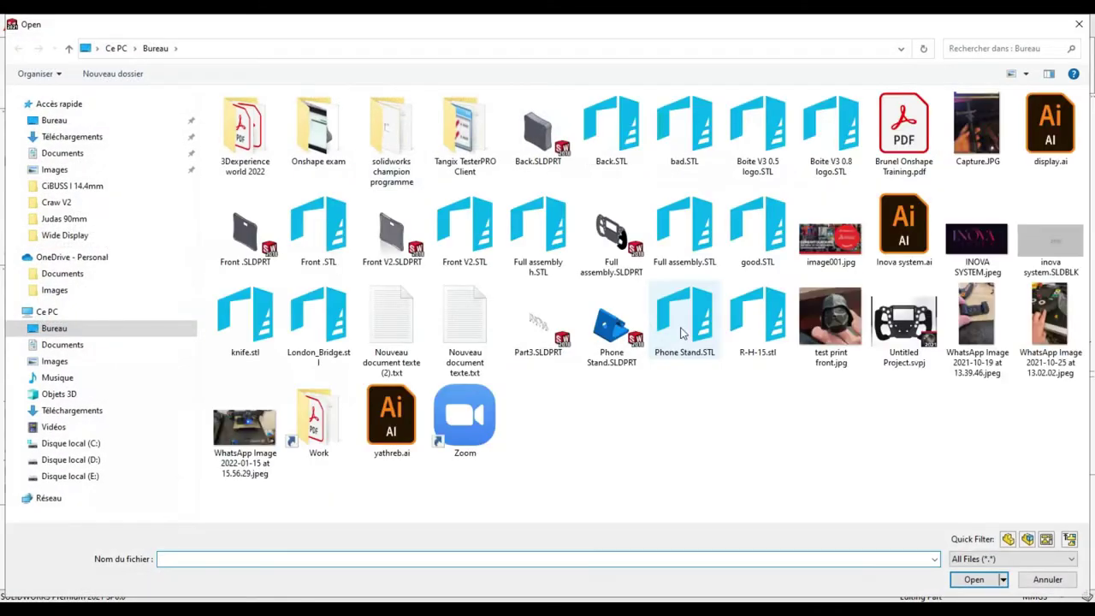
pyautogui.click(1079, 27)
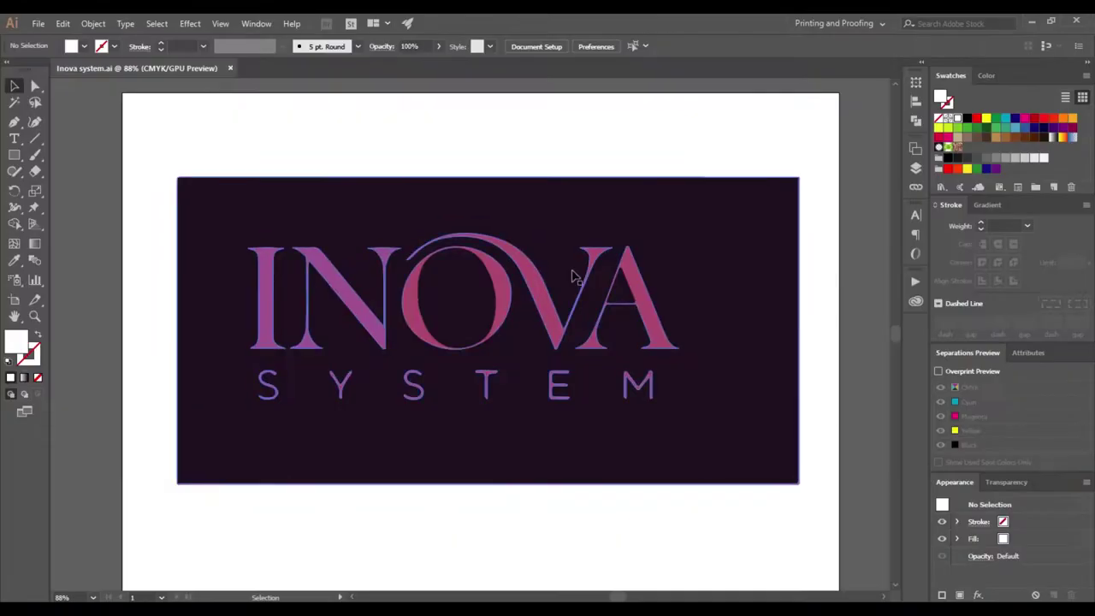
pyautogui.click(38, 23)
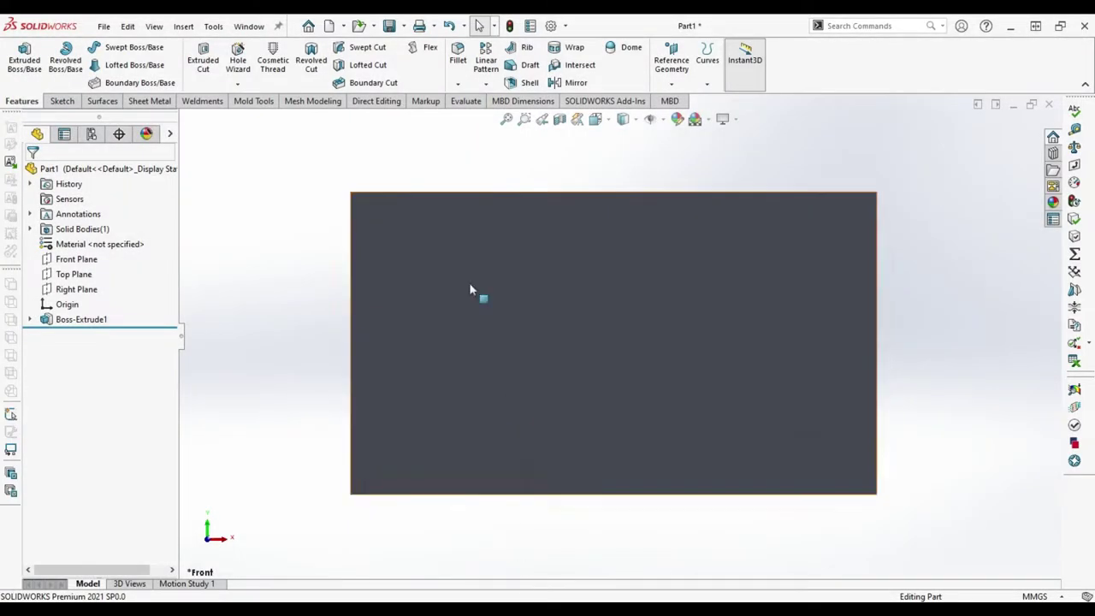
pyautogui.hotkey('ctrl', 'o')
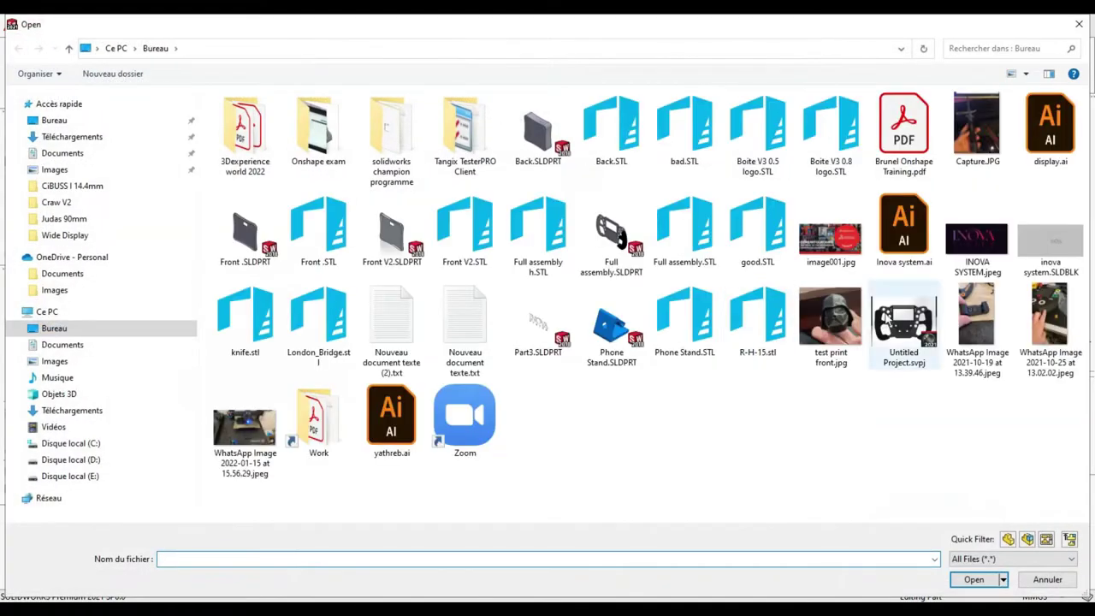
# - Open Inova system.ai so it imports as a letter-outline sketch in new part Part2
pyautogui.click(916, 242)
pyautogui.doubleClick(915, 238)
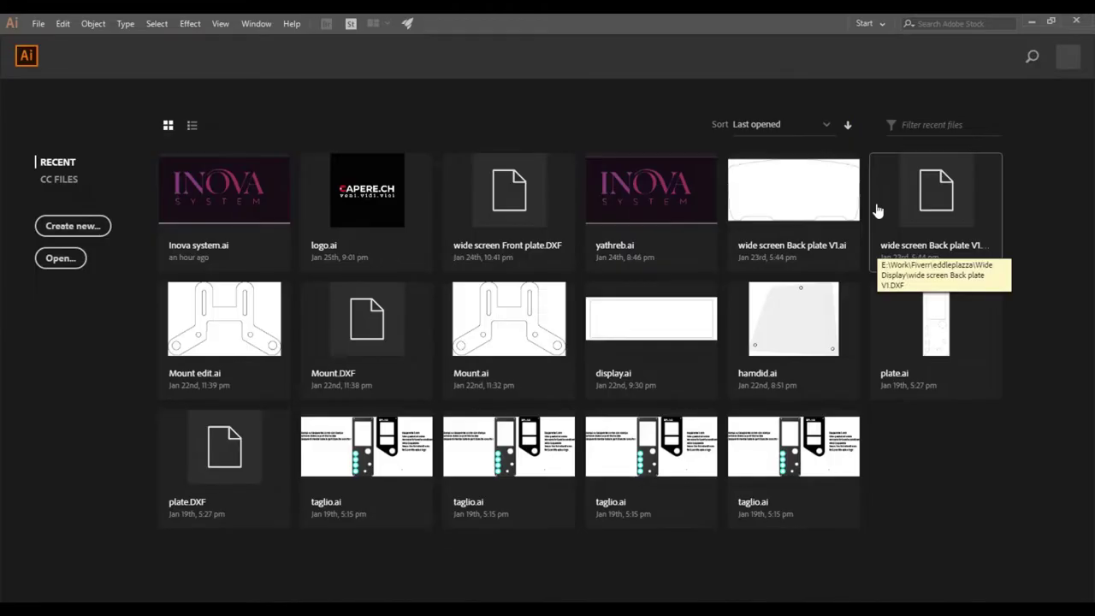
pyautogui.click(876, 211)
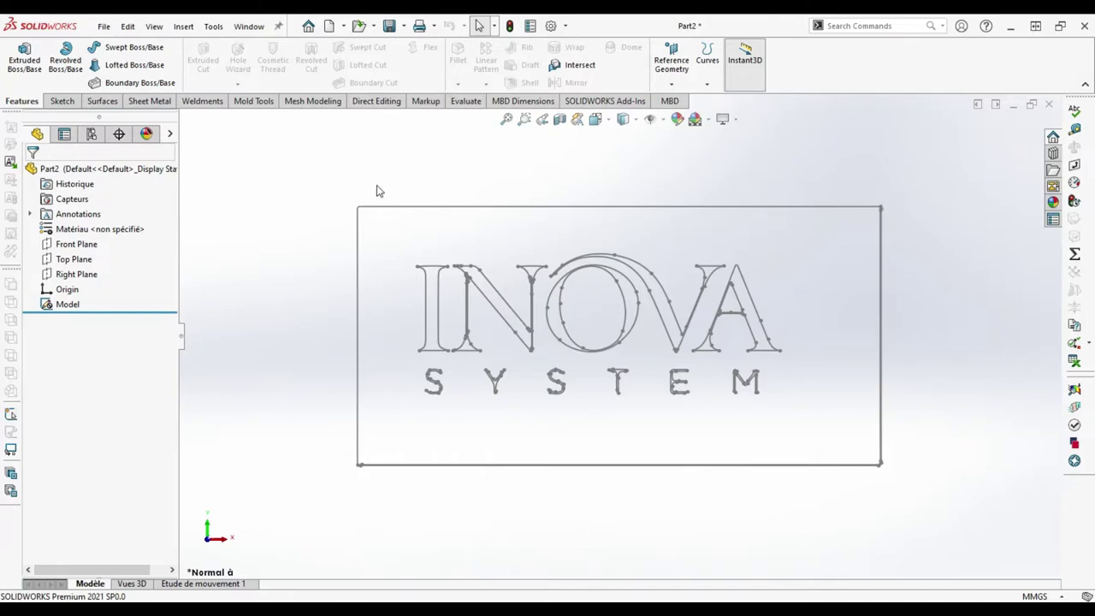
# - Edit the imported Model sketch in Part2
pyautogui.rightClick(66, 304)
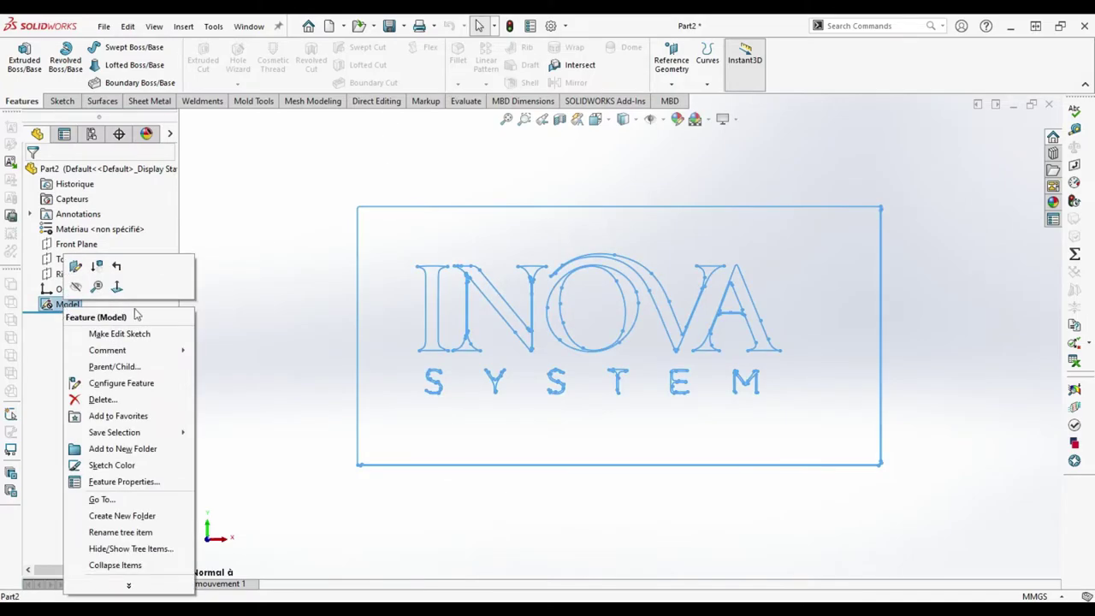
pyautogui.click(114, 335)
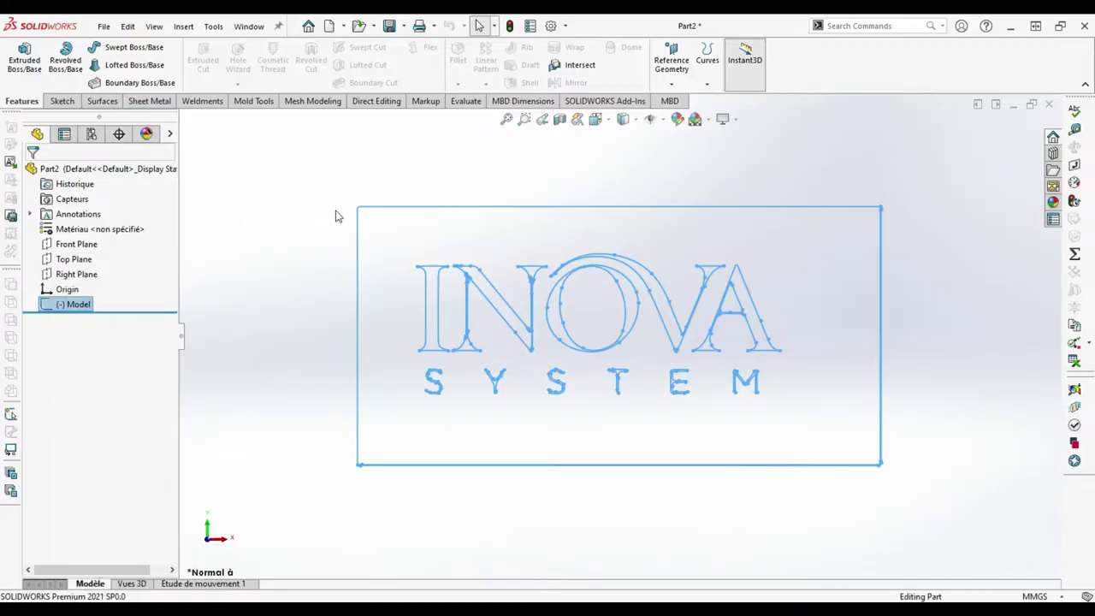
pyautogui.click(460, 210)
pyautogui.click(503, 151)
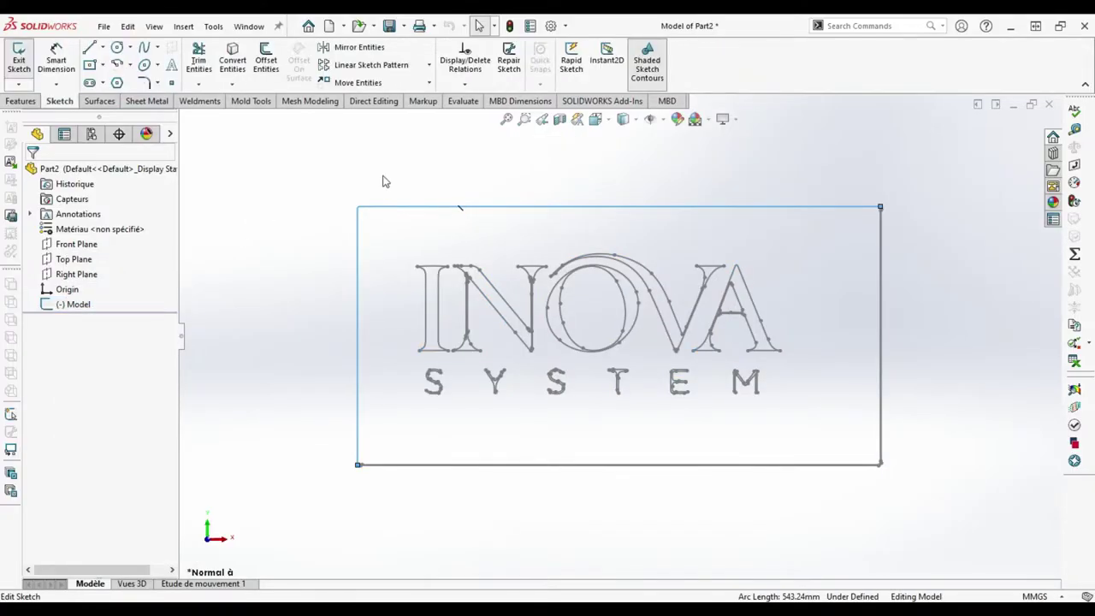
# - Delete the rectangle border lines and corner point, then select all letter outlines
pyautogui.rightClick(451, 209)
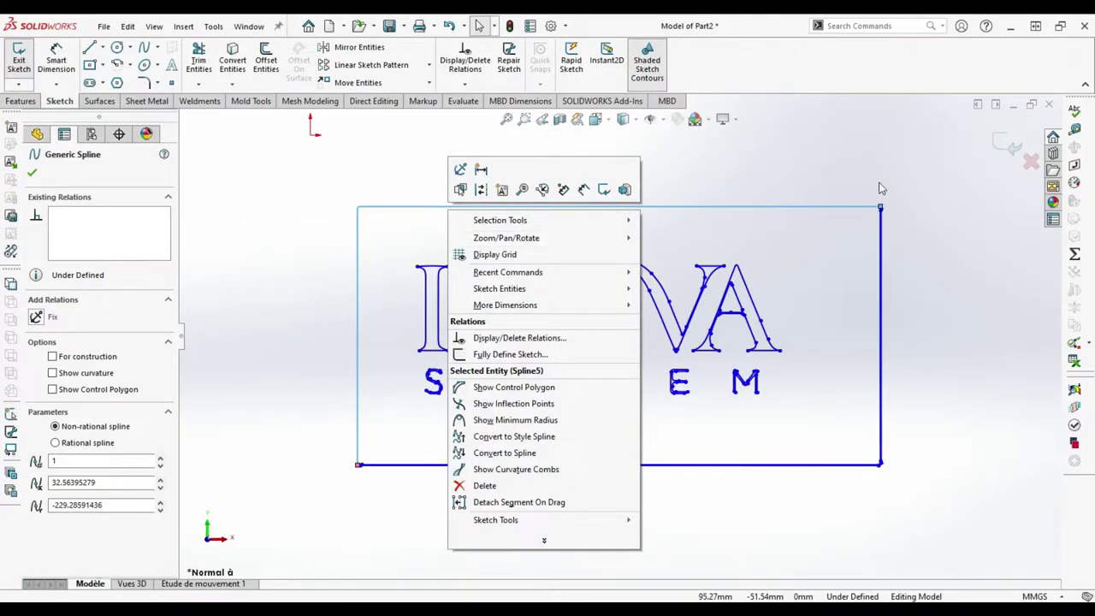
pyautogui.moveTo(928, 174); pyautogui.dragTo(850, 503)
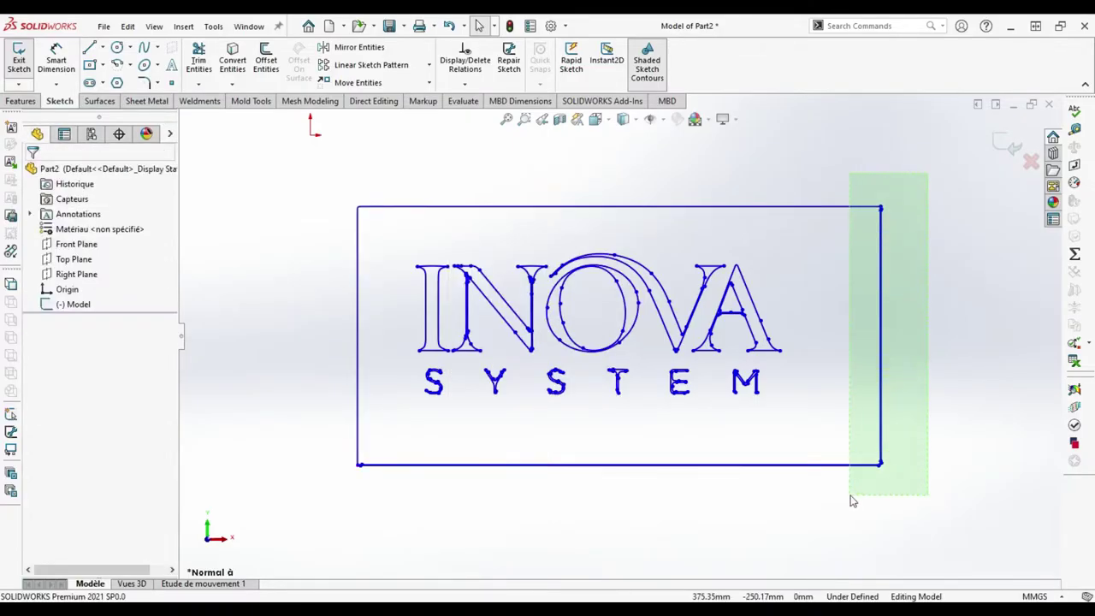
pyautogui.press('Delete')
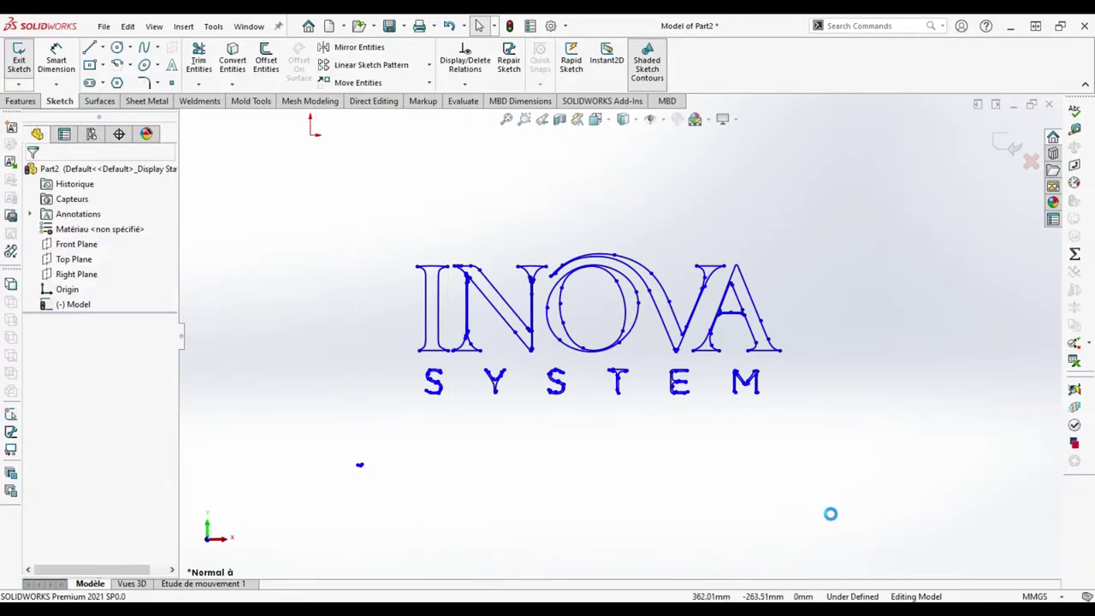
pyautogui.moveTo(430, 505); pyautogui.dragTo(294, 433)
pyautogui.press('Delete')
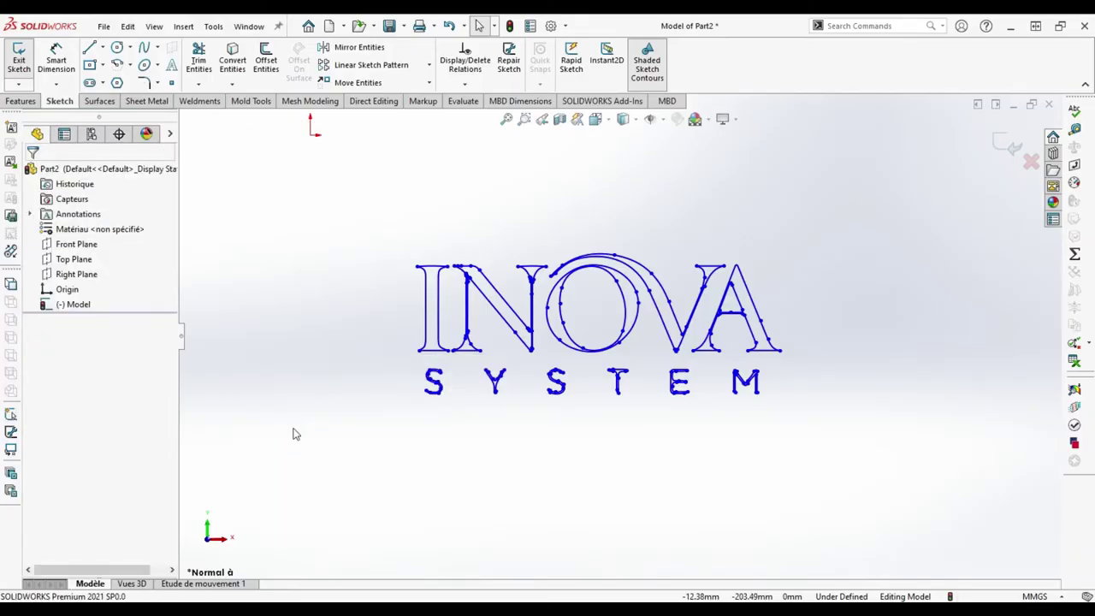
pyautogui.moveTo(837, 493); pyautogui.dragTo(838, 492)
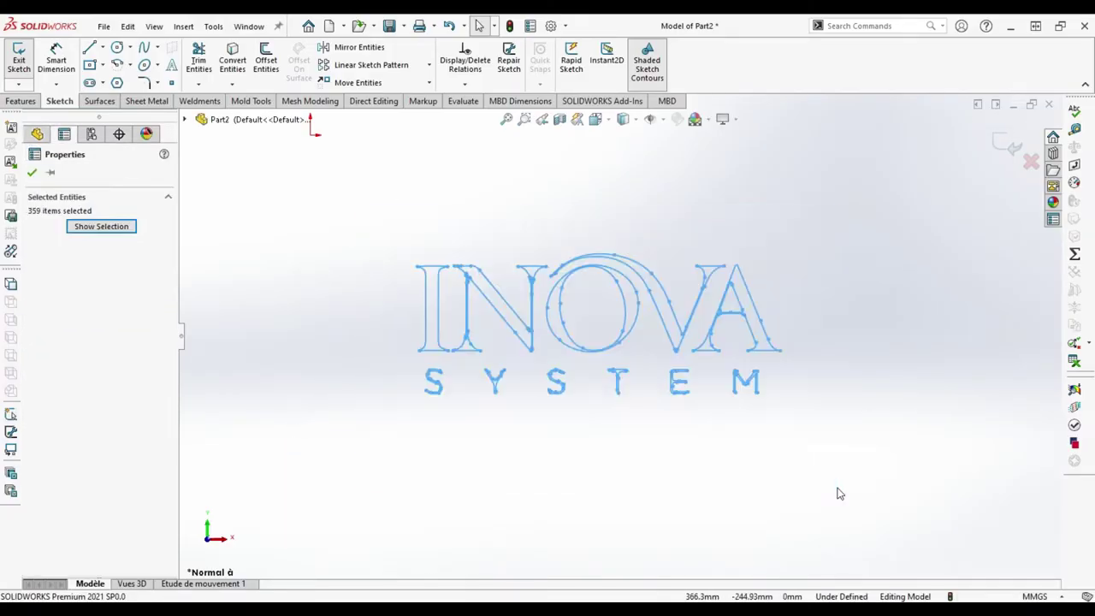
# - Make a block of the letter outlines and save it over inova system.SLDBLK on the Bureau
pyautogui.click(11, 131)
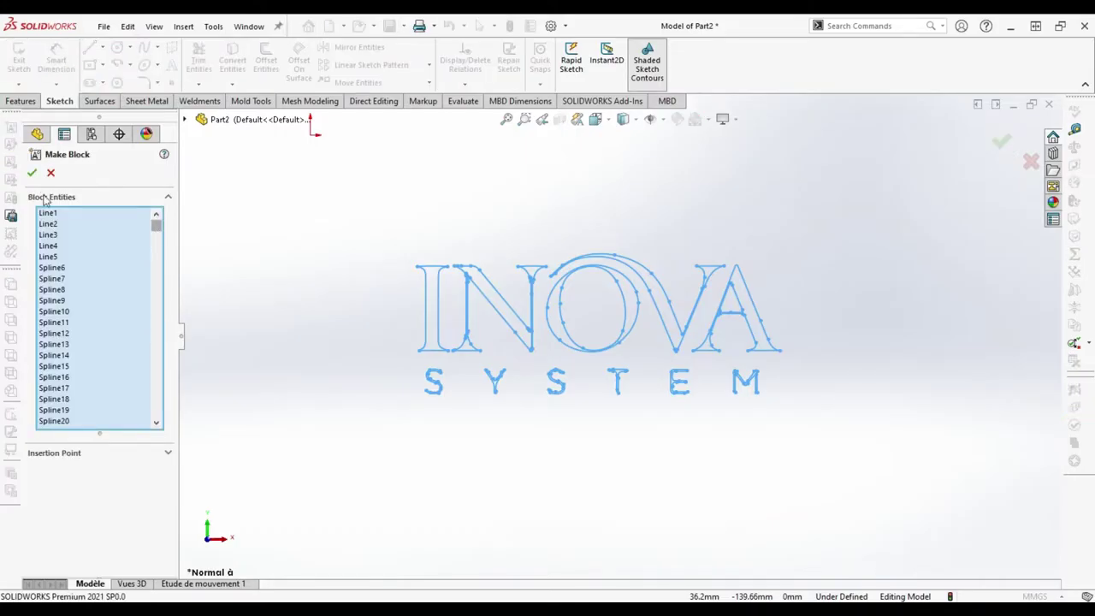
pyautogui.press('Return')
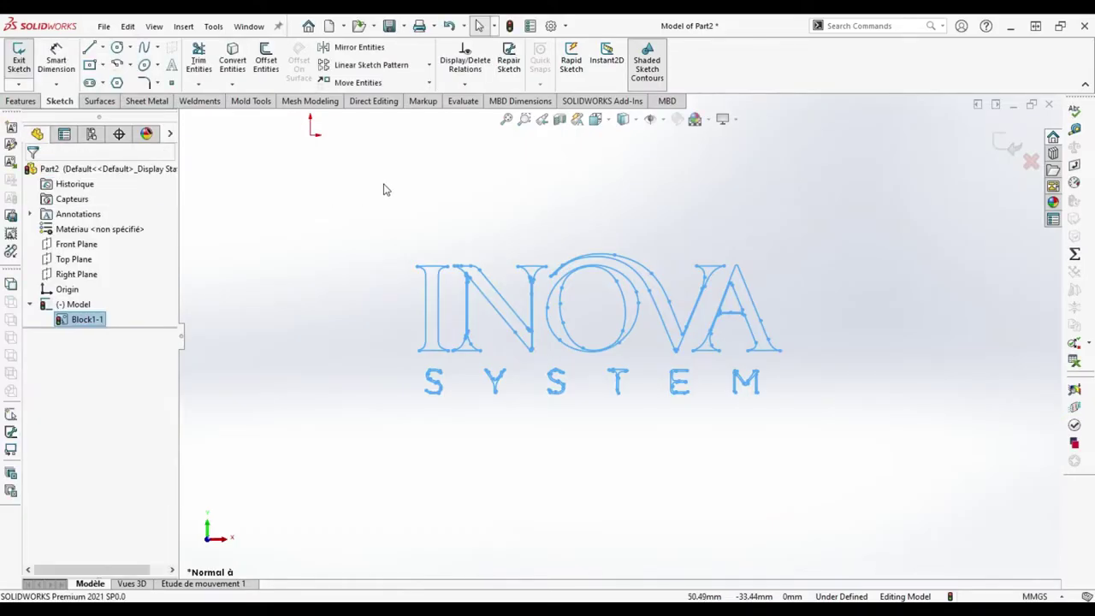
pyautogui.click(11, 216)
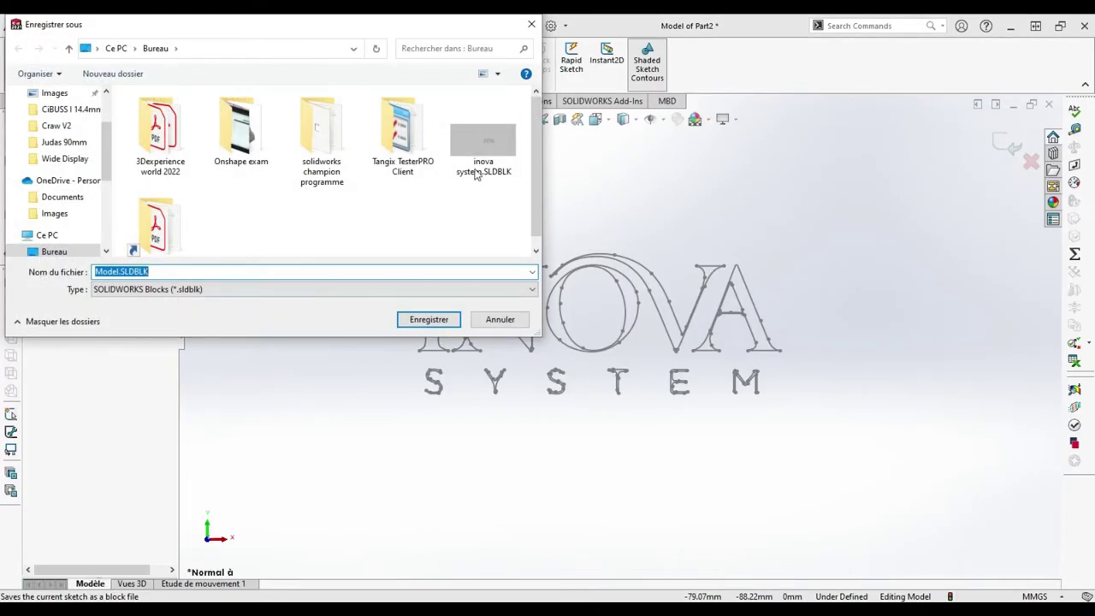
pyautogui.click(485, 146)
pyautogui.click(429, 320)
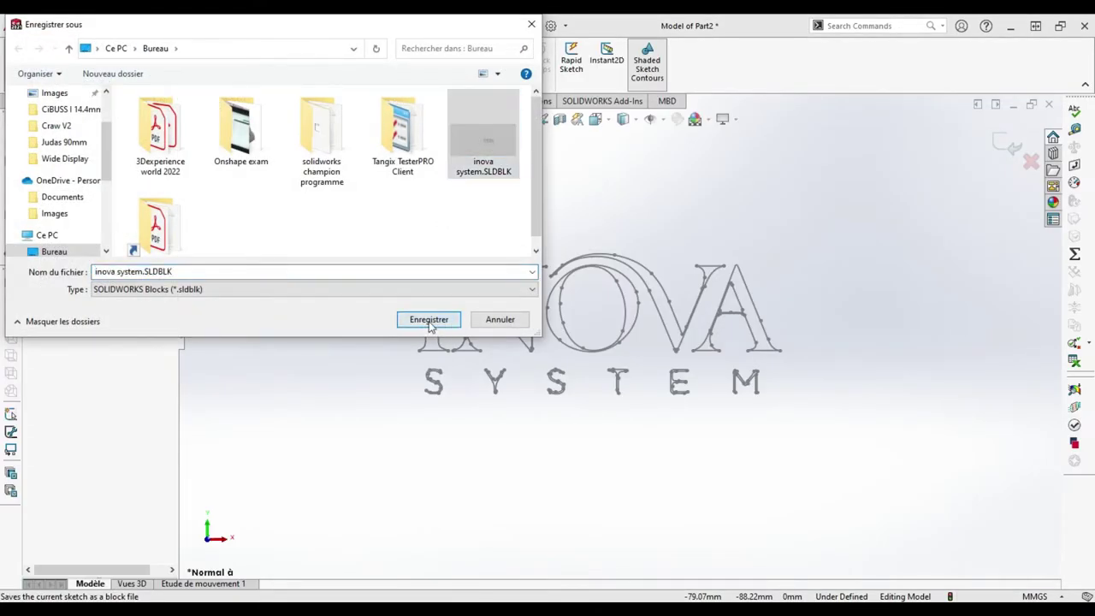
pyautogui.click(576, 316)
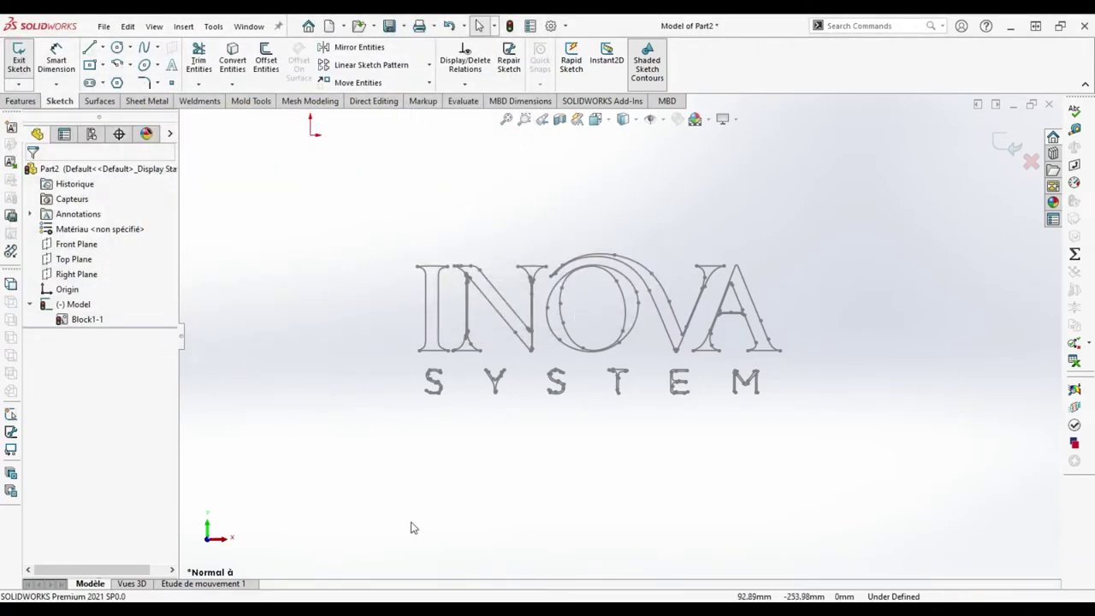
# - Start a sketch on Part1's plate front face and load inova system.SLDBLK via Insert Block
pyautogui.click(340, 556)
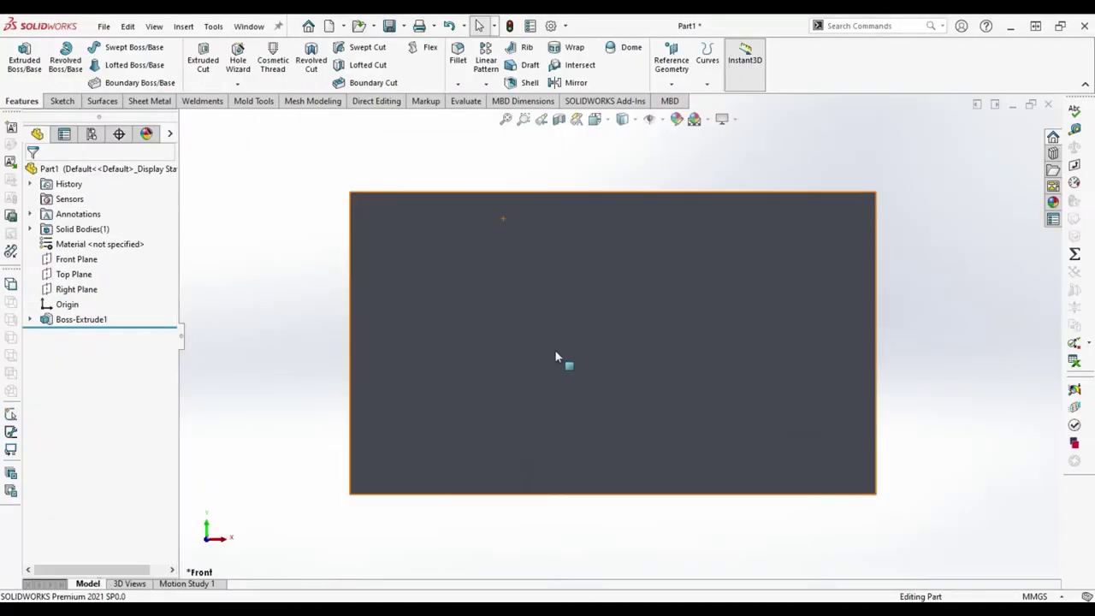
pyautogui.click(599, 317)
pyautogui.click(658, 270)
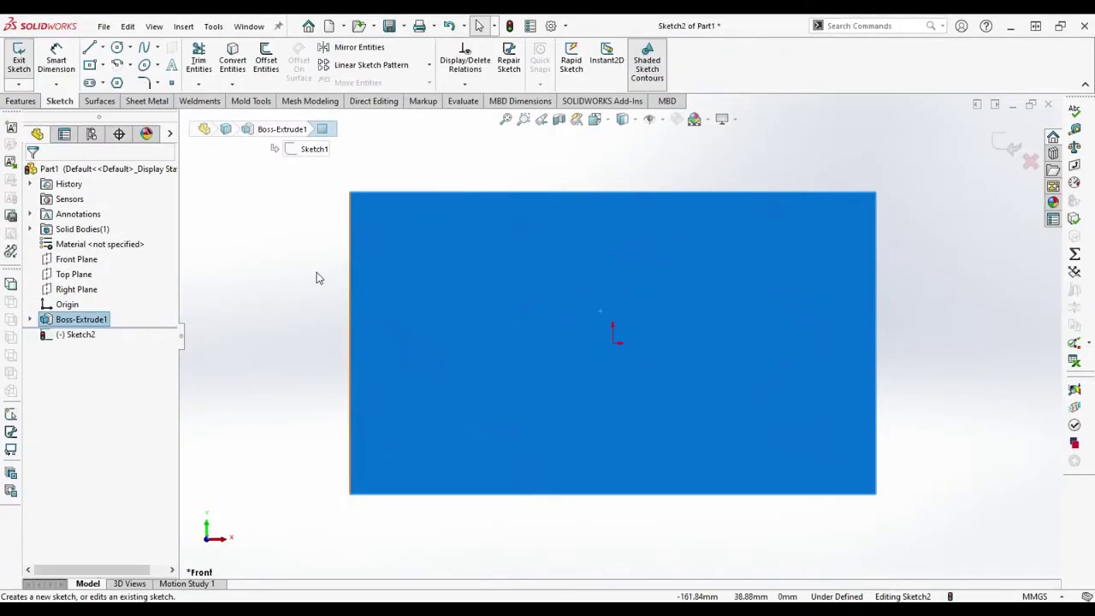
pyautogui.click(10, 162)
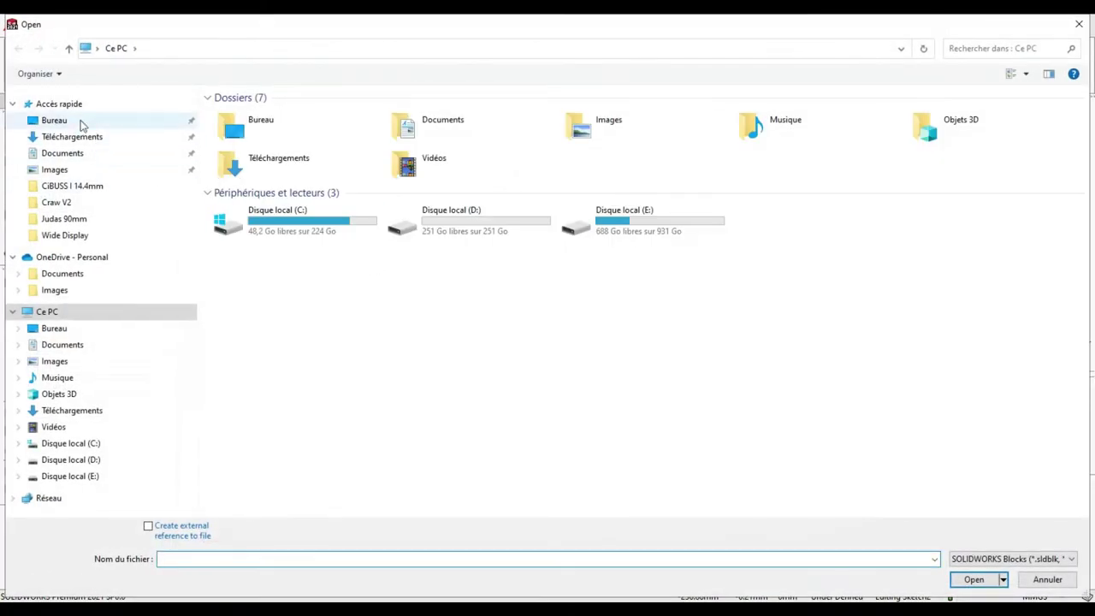
pyautogui.click(81, 121)
pyautogui.doubleClick(524, 139)
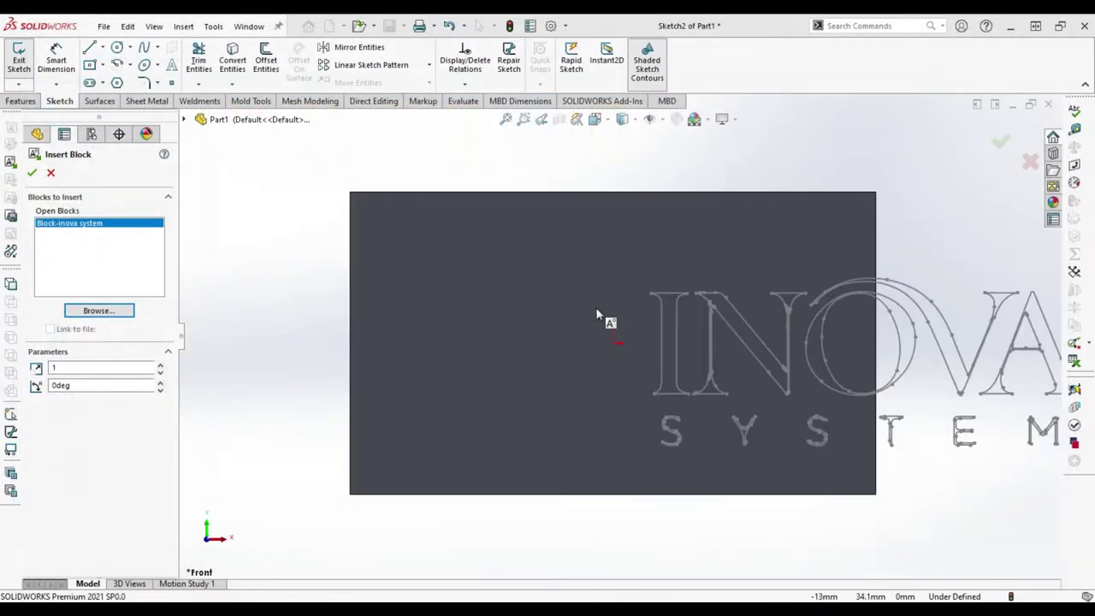
# - Place the INOVA SYSTEM block on the plate, halving its scale and then setting it to 0.7
pyautogui.click(612, 330)
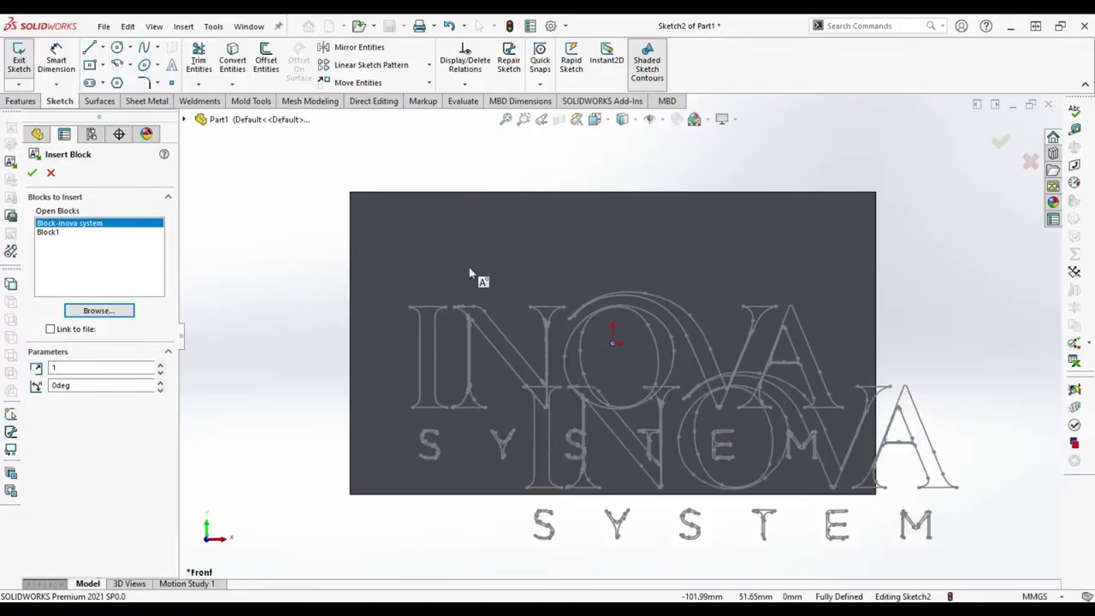
pyautogui.press('Escape')
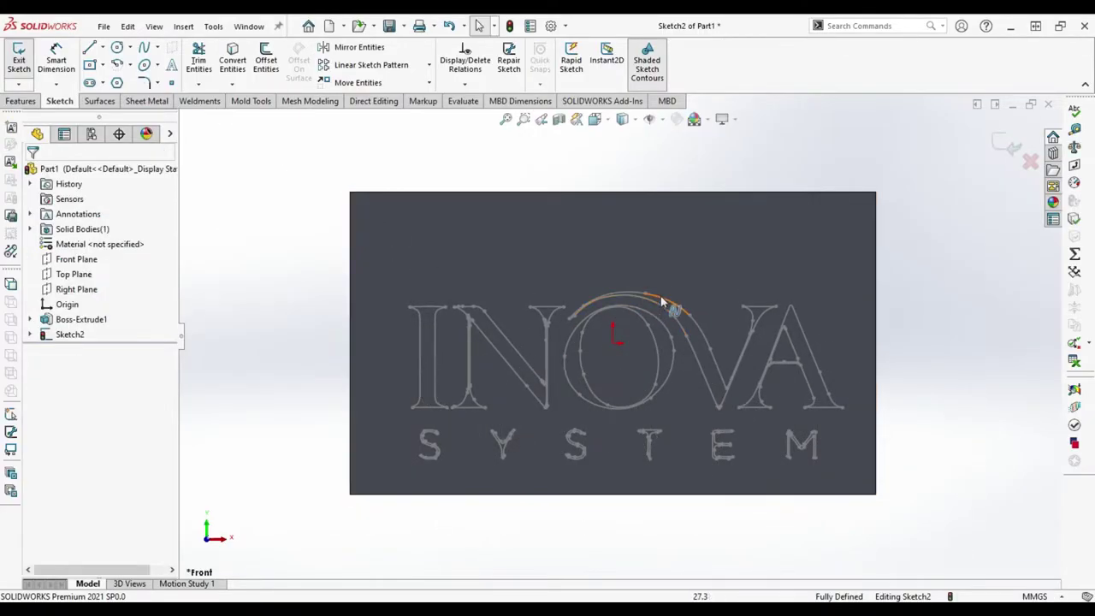
pyautogui.moveTo(664, 302)
pyautogui.mouseDown()
pyautogui.moveTo(659, 268)
pyautogui.moveTo(665, 276)
pyautogui.mouseUp()
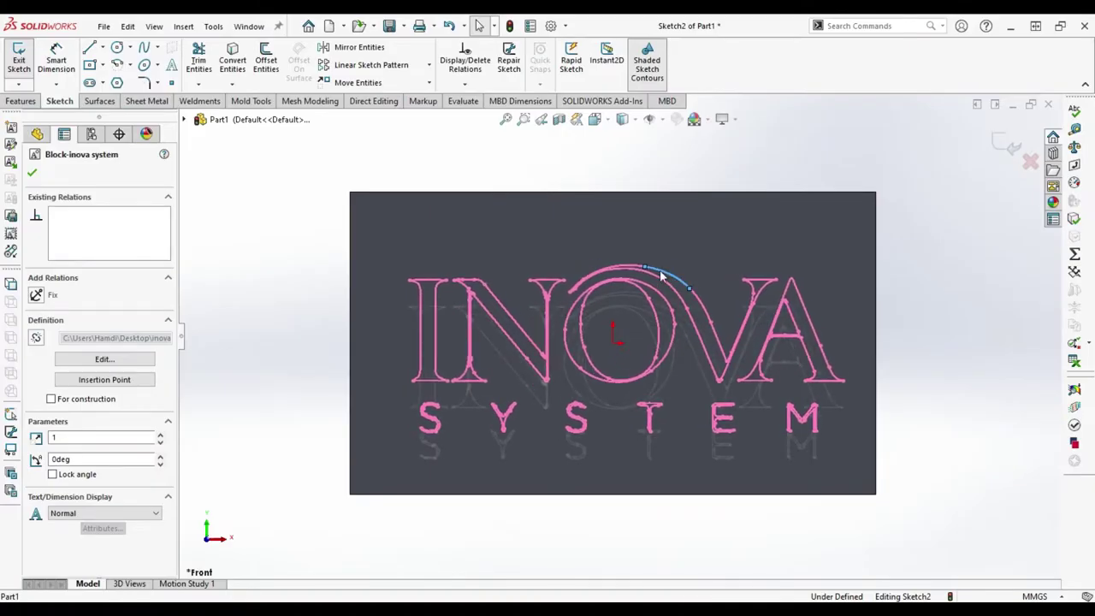
pyautogui.click(159, 442)
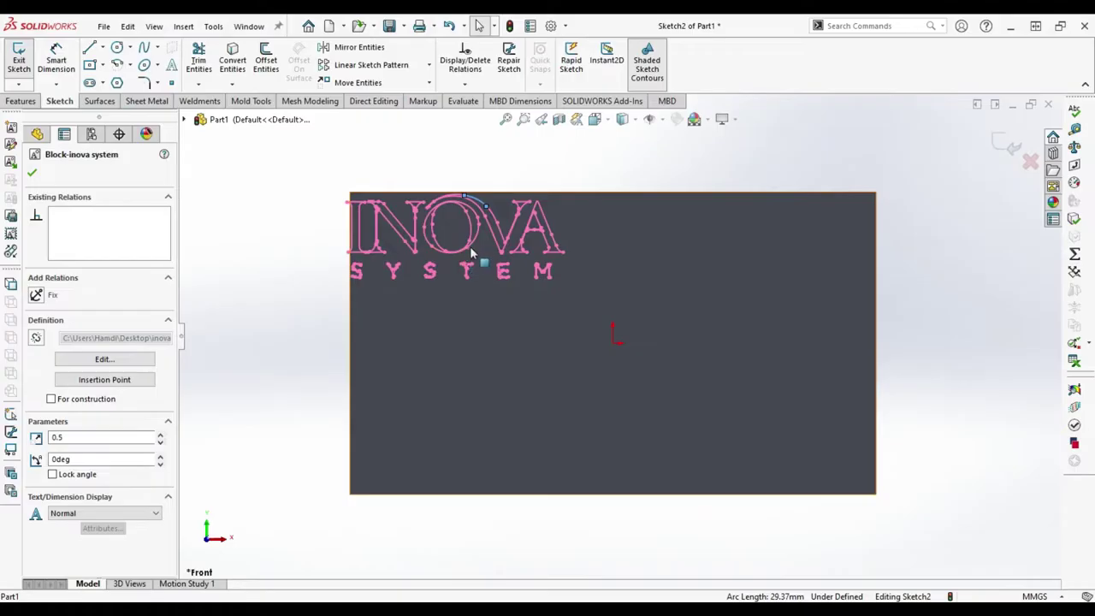
pyautogui.moveTo(474, 251); pyautogui.dragTo(624, 359)
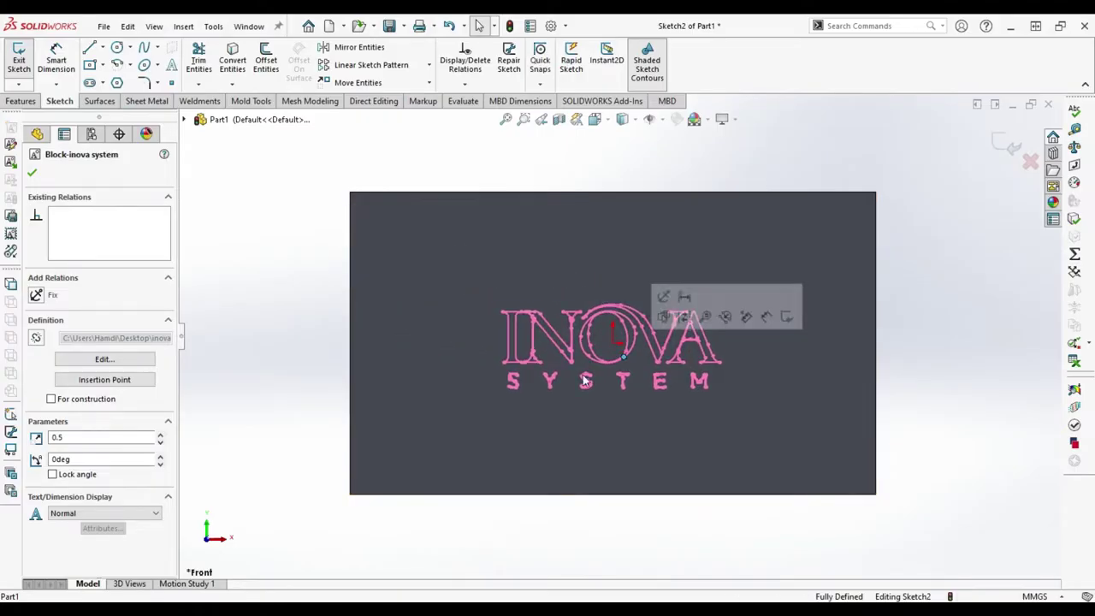
pyautogui.click(160, 437)
pyautogui.click(160, 436)
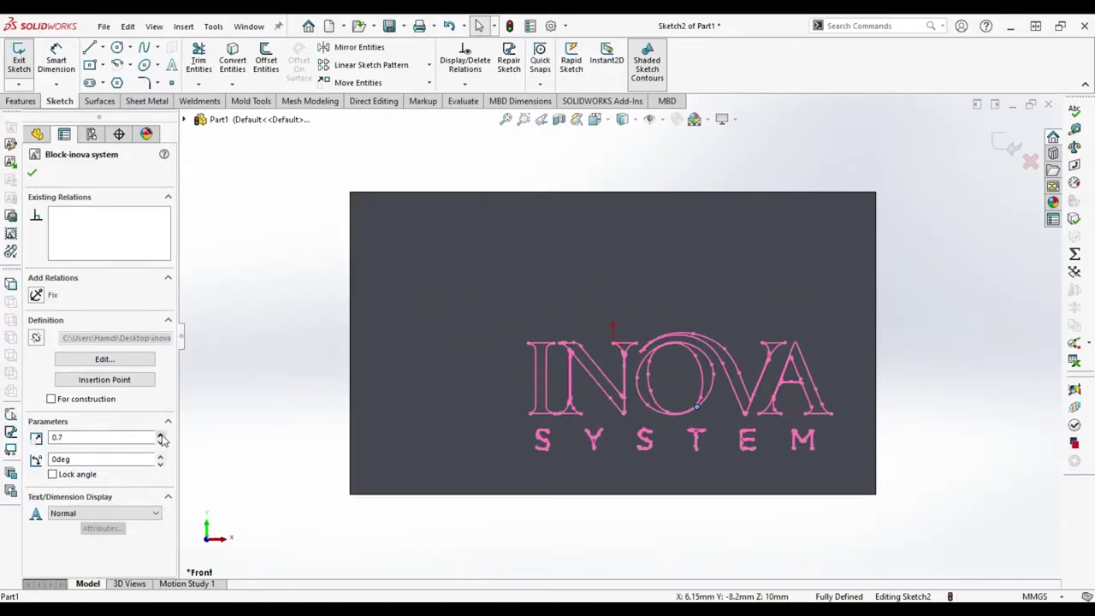
# - Tilt the logo block a few degrees, then rotate it back to level at 0°
pyautogui.click(160, 457)
pyautogui.click(160, 458)
pyautogui.click(160, 458)
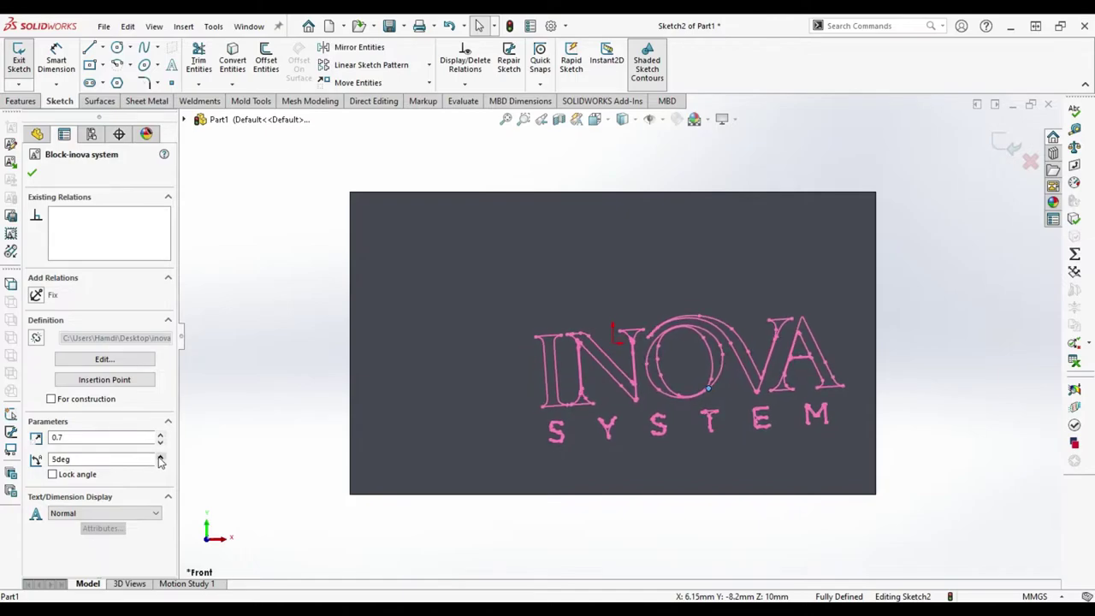
pyautogui.click(160, 458)
pyautogui.click(161, 459)
pyautogui.click(160, 463)
pyautogui.click(160, 463)
pyautogui.click(159, 462)
pyautogui.click(160, 463)
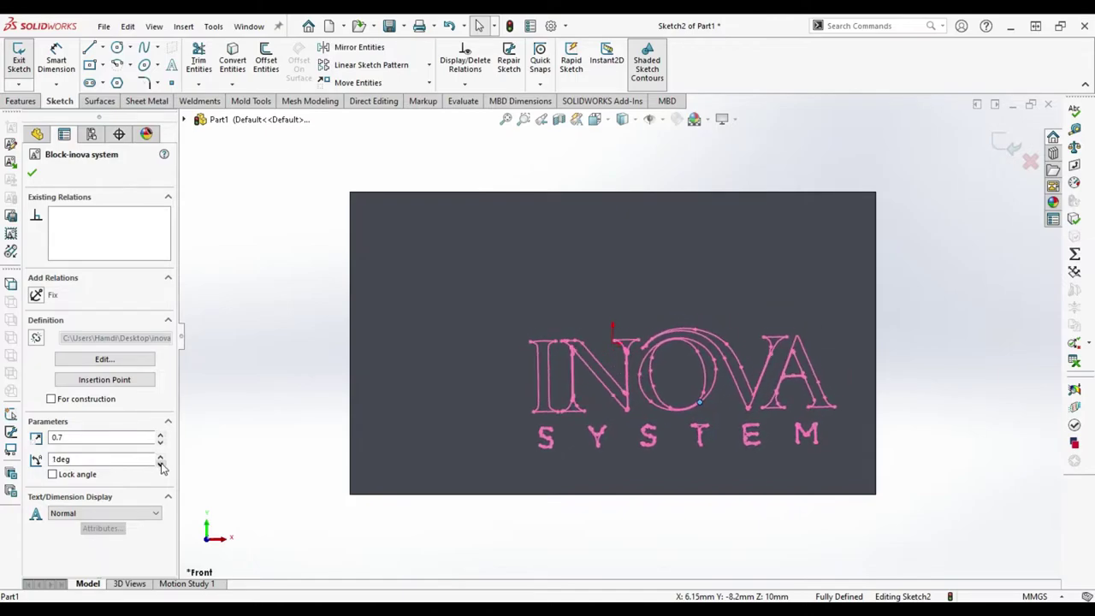
pyautogui.click(160, 463)
# - Enlarge the logo block to scale 1 and centre it on the grey plate
pyautogui.click(160, 436)
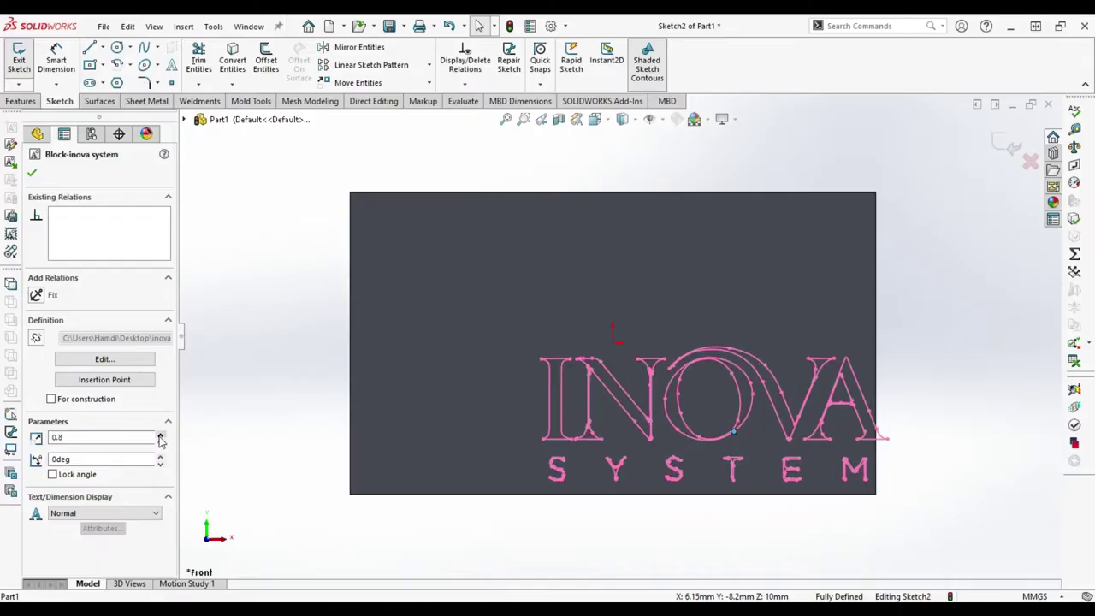
pyautogui.click(160, 436)
pyautogui.click(160, 436)
pyautogui.press('Return')
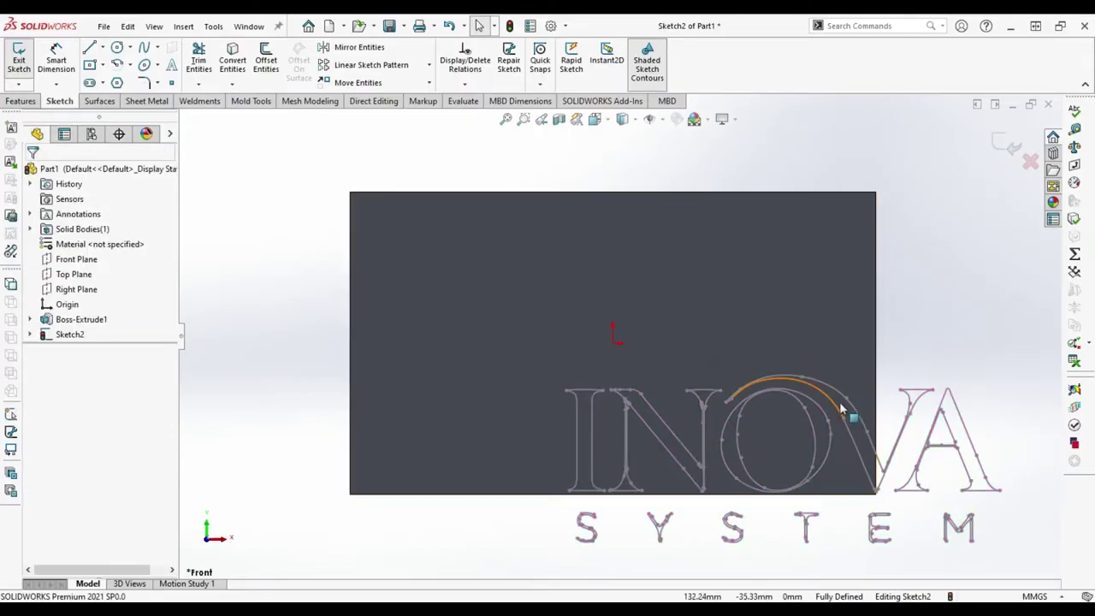
pyautogui.moveTo(845, 405); pyautogui.dragTo(689, 288)
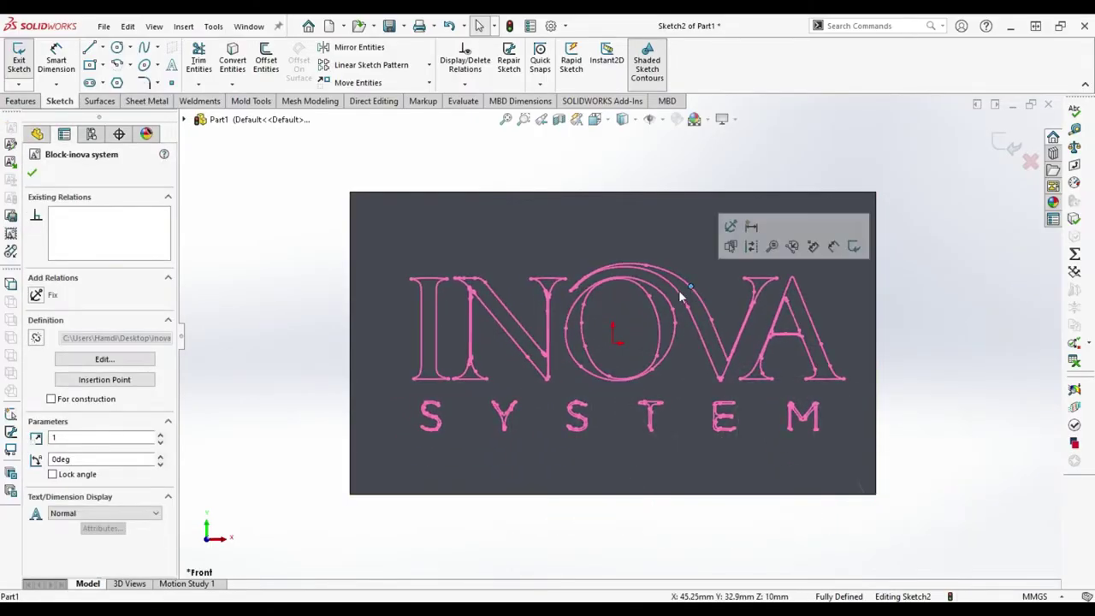
pyautogui.click(18, 101)
pyautogui.click(24, 60)
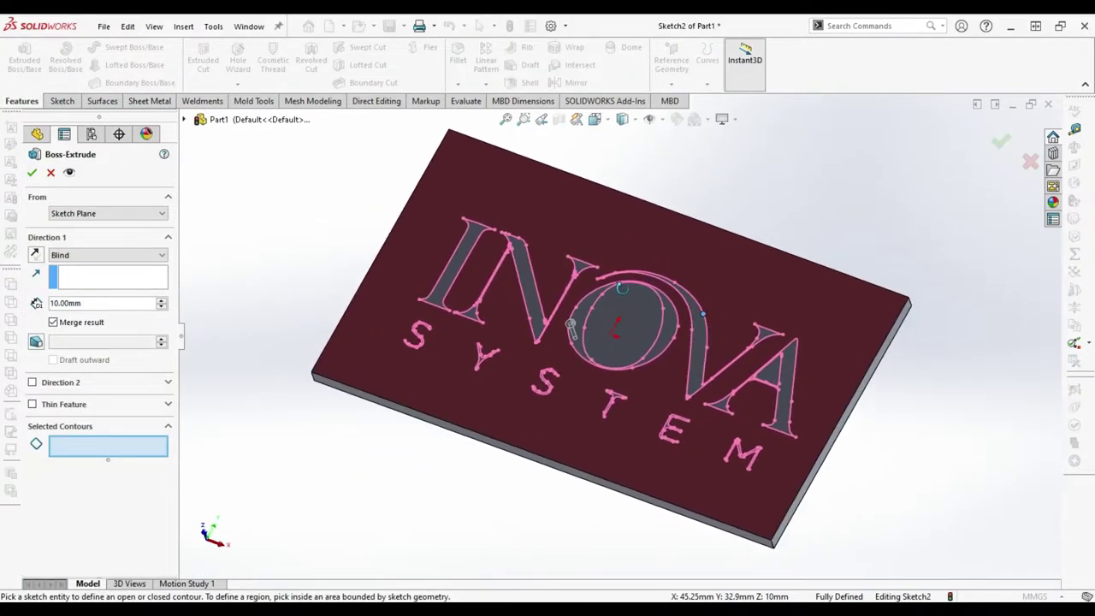
pyautogui.scroll(-5, 777, 345)
pyautogui.click(764, 315)
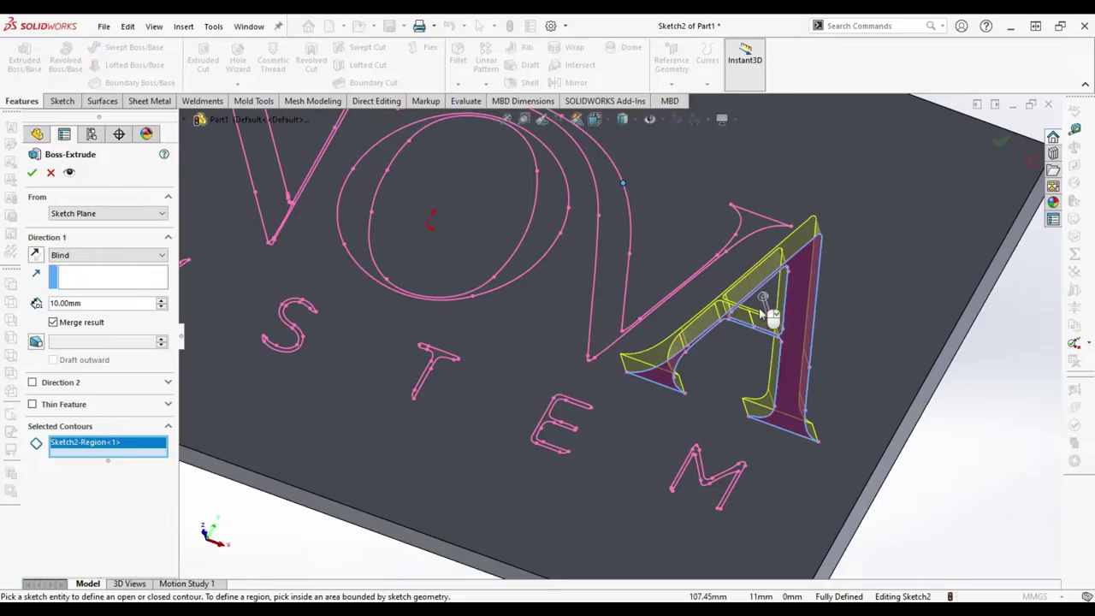
pyautogui.click(752, 239)
pyautogui.scroll(3, 590, 303)
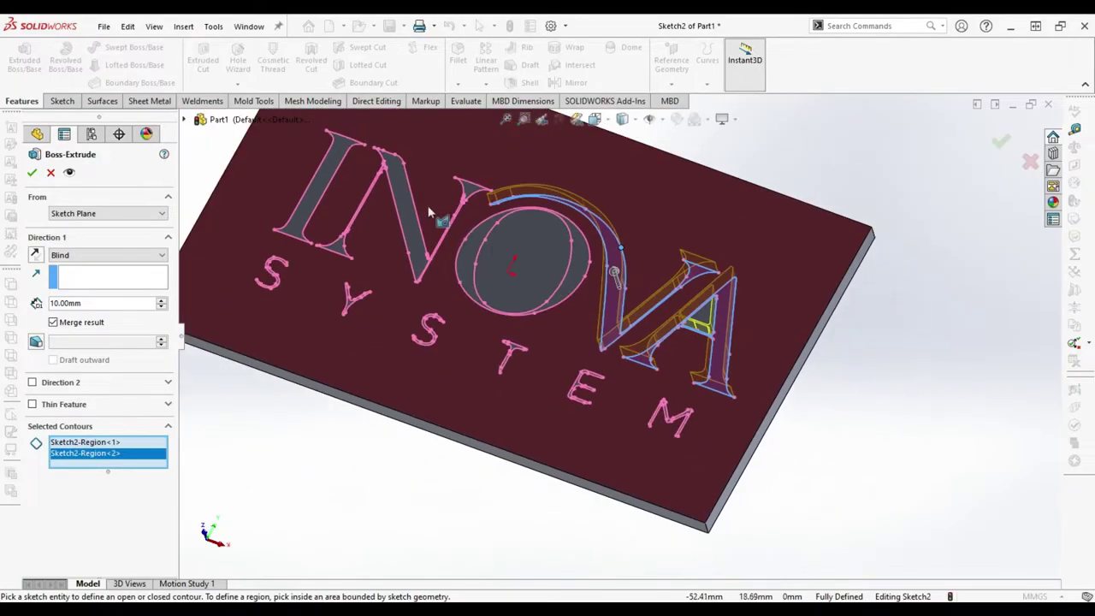
pyautogui.scroll(-3, 444, 222)
pyautogui.click(546, 296)
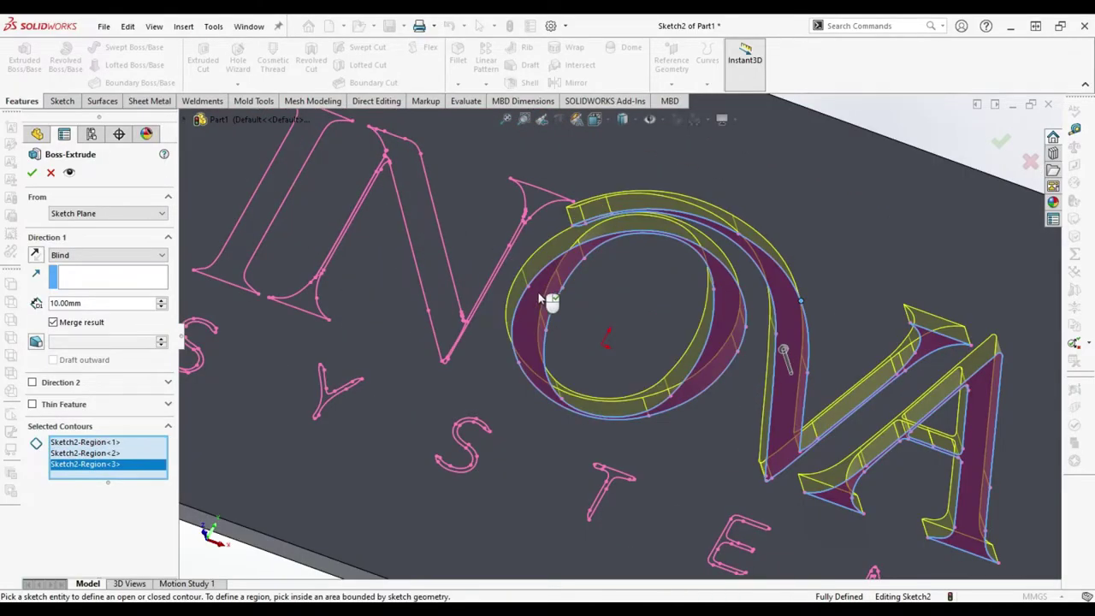
pyautogui.click(458, 323)
pyautogui.scroll(2, 325, 274)
pyautogui.scroll(-3, 402, 278)
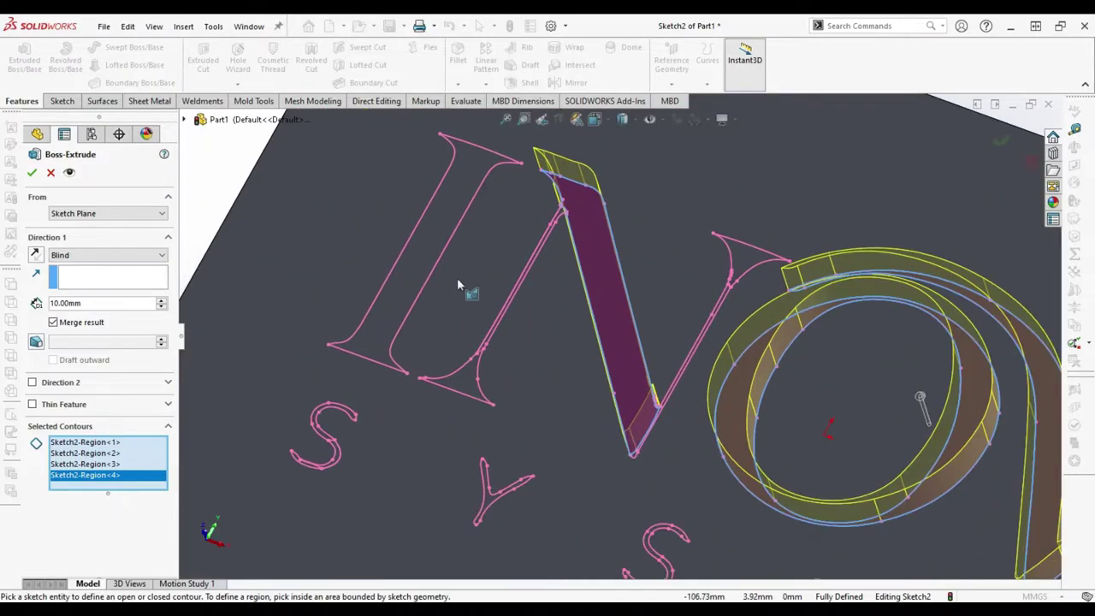
pyautogui.scroll(-2, 522, 256)
pyautogui.scroll(-2, 580, 248)
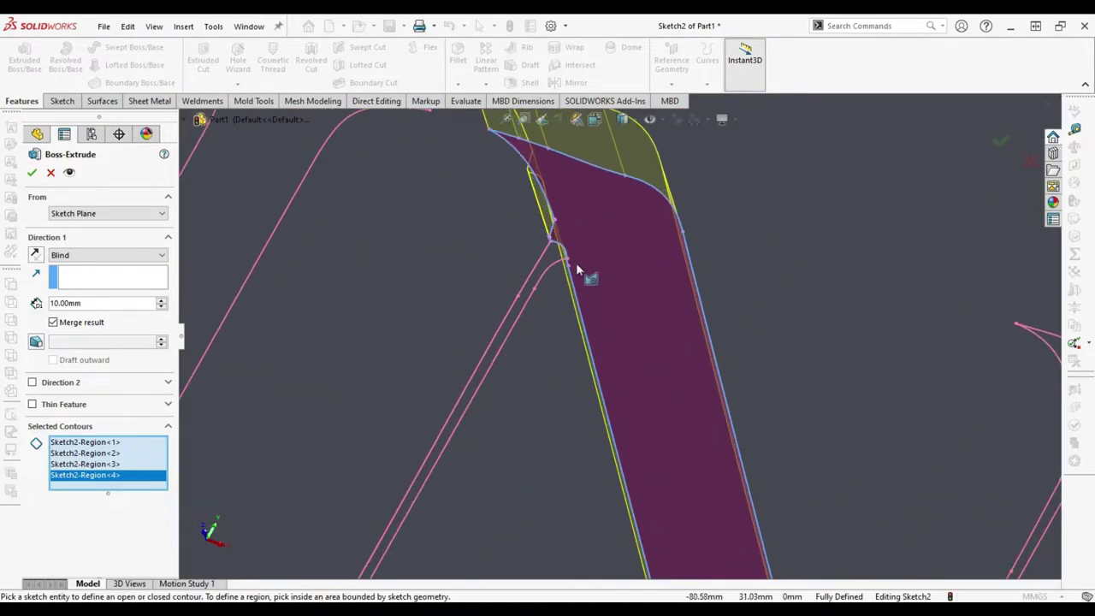
pyautogui.click(50, 172)
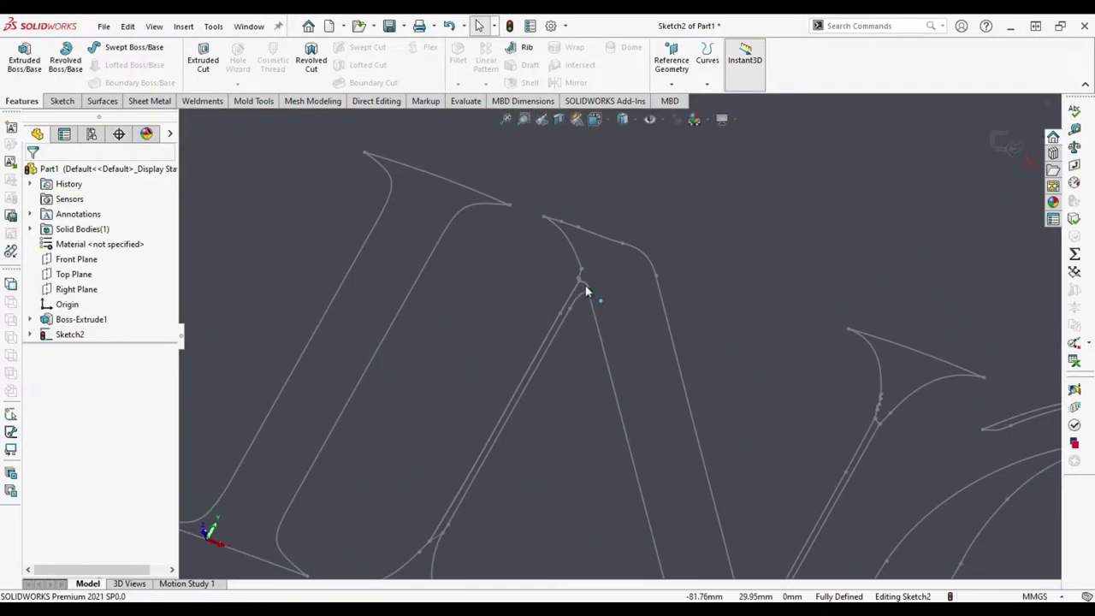
# - Switch to the Front view, select the logo block and try Explode Block
pyautogui.scroll(2, 684, 303)
pyautogui.scroll(4, 801, 316)
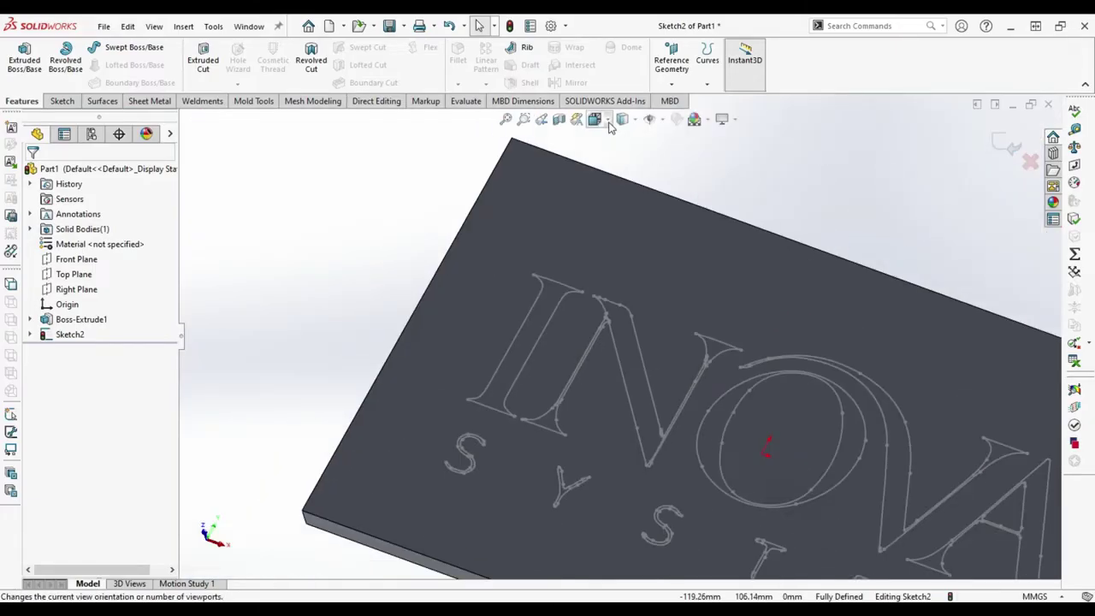
pyautogui.press('space')
pyautogui.click(464, 327)
pyautogui.scroll(-2, 576, 347)
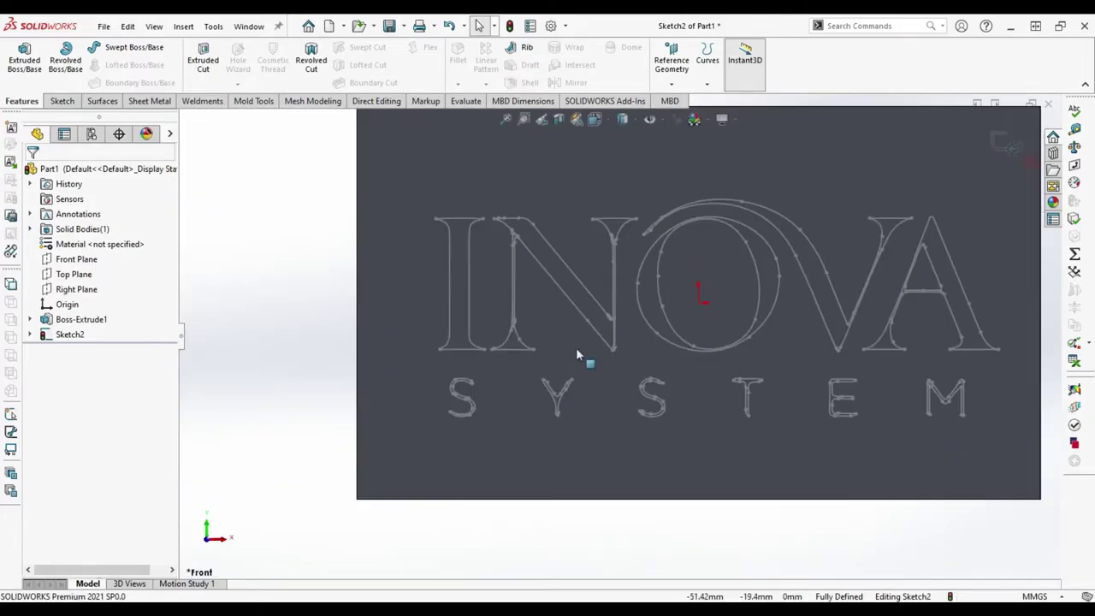
pyautogui.scroll(-2, 603, 326)
pyautogui.scroll(-2, 569, 303)
pyautogui.click(569, 308)
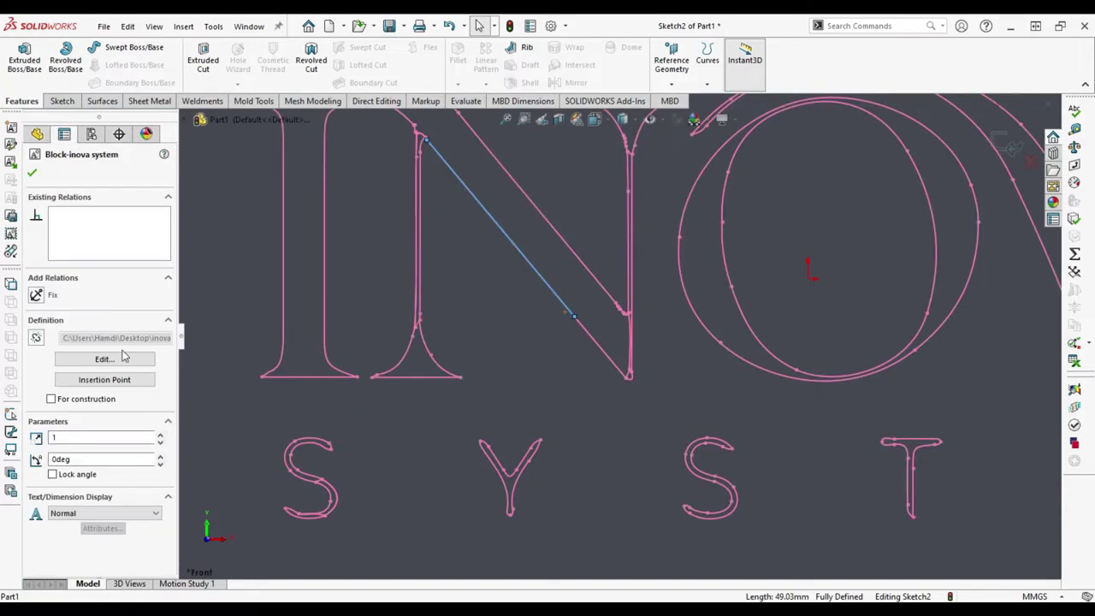
pyautogui.click(11, 233)
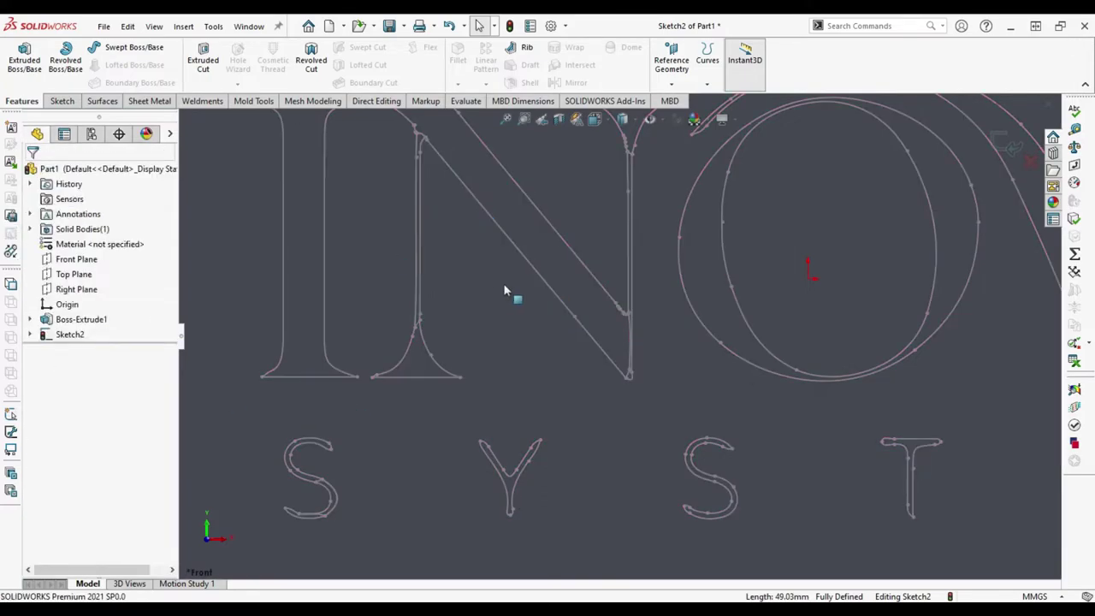
# - Reselect the logo block via the N's corner arc and explode it into sketch curves
pyautogui.scroll(2, 508, 294)
pyautogui.click(530, 338)
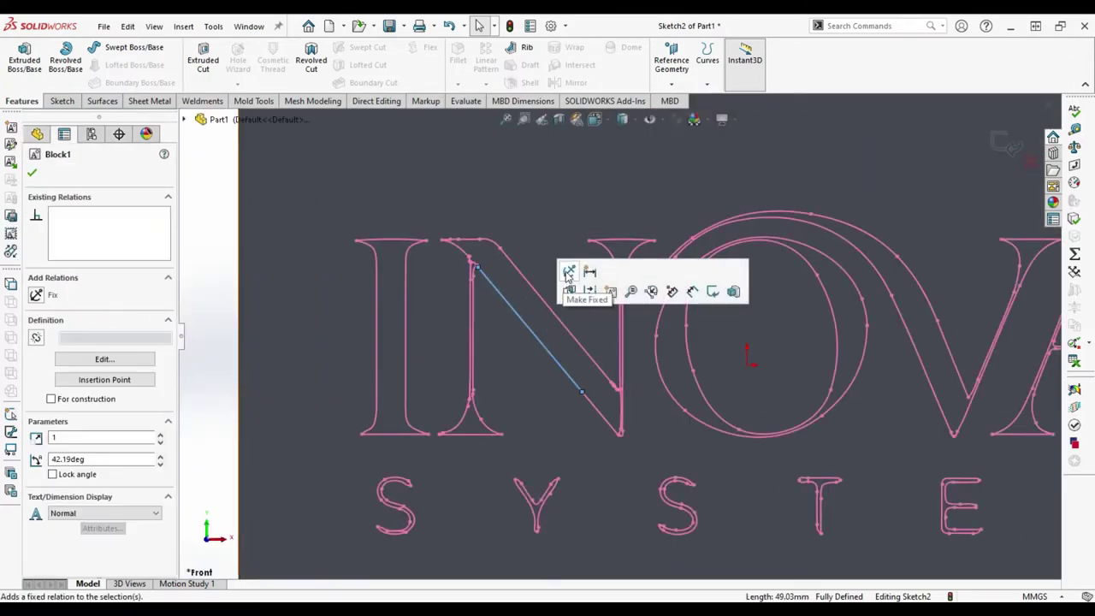
pyautogui.click(231, 262)
pyautogui.scroll(2, 625, 317)
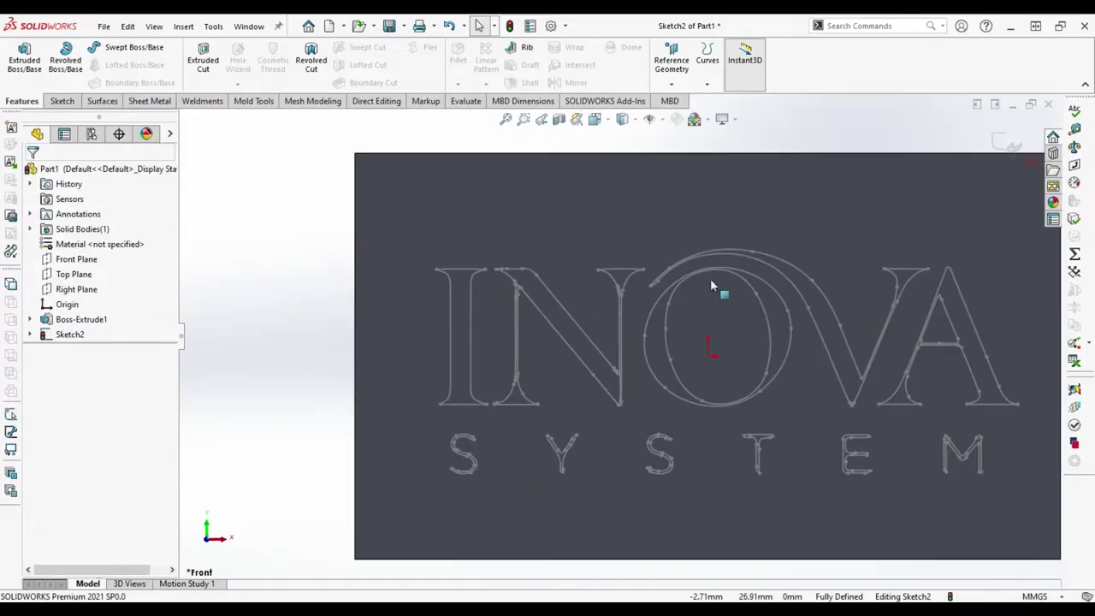
pyautogui.scroll(-5, 470, 285)
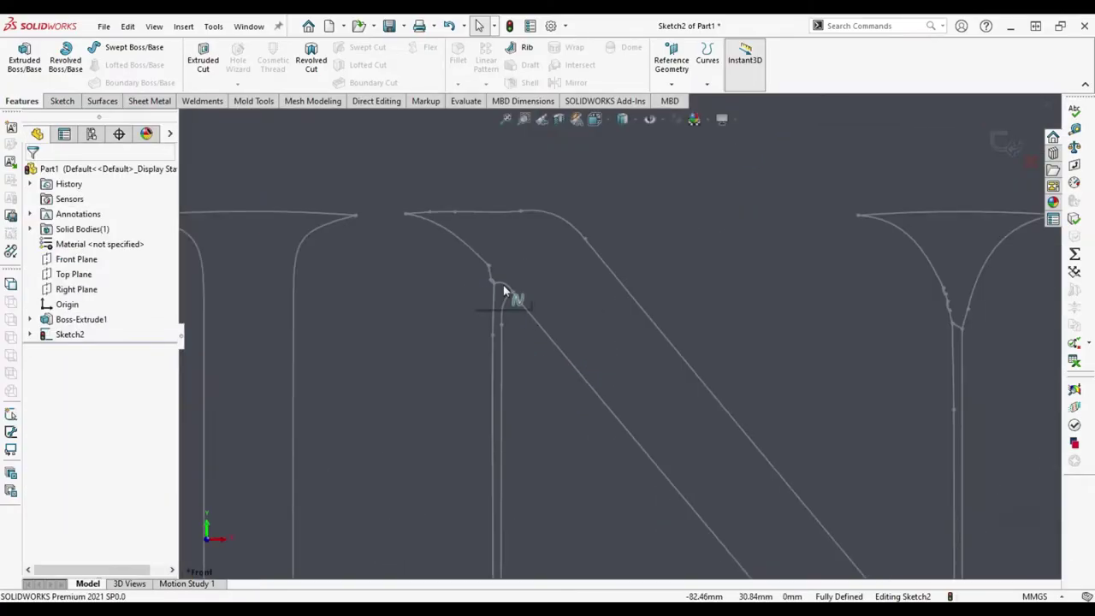
pyautogui.click(504, 291)
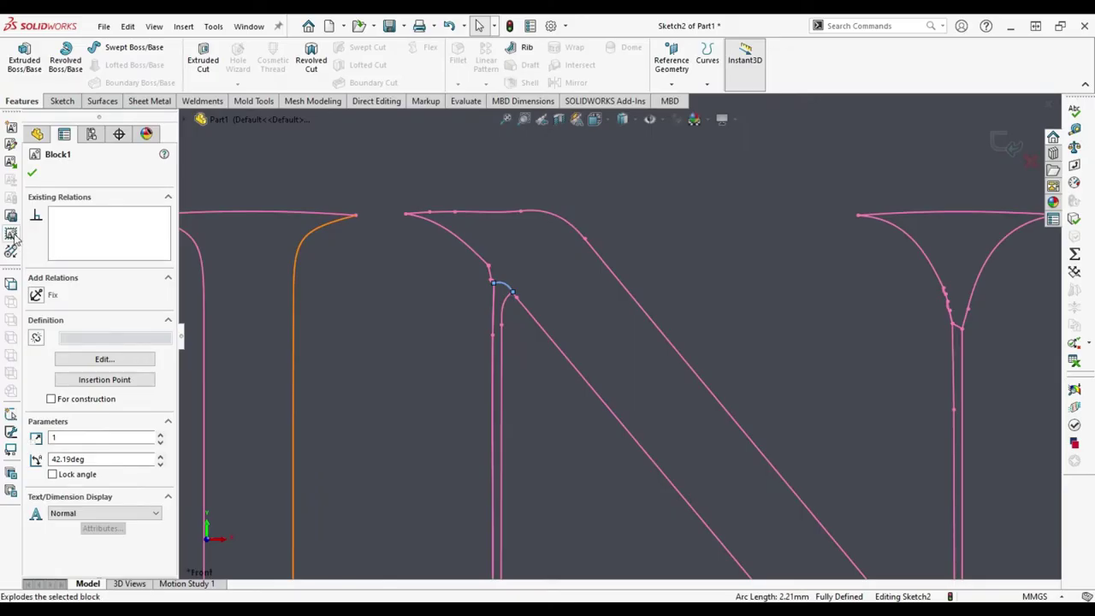
pyautogui.scroll(3, 486, 349)
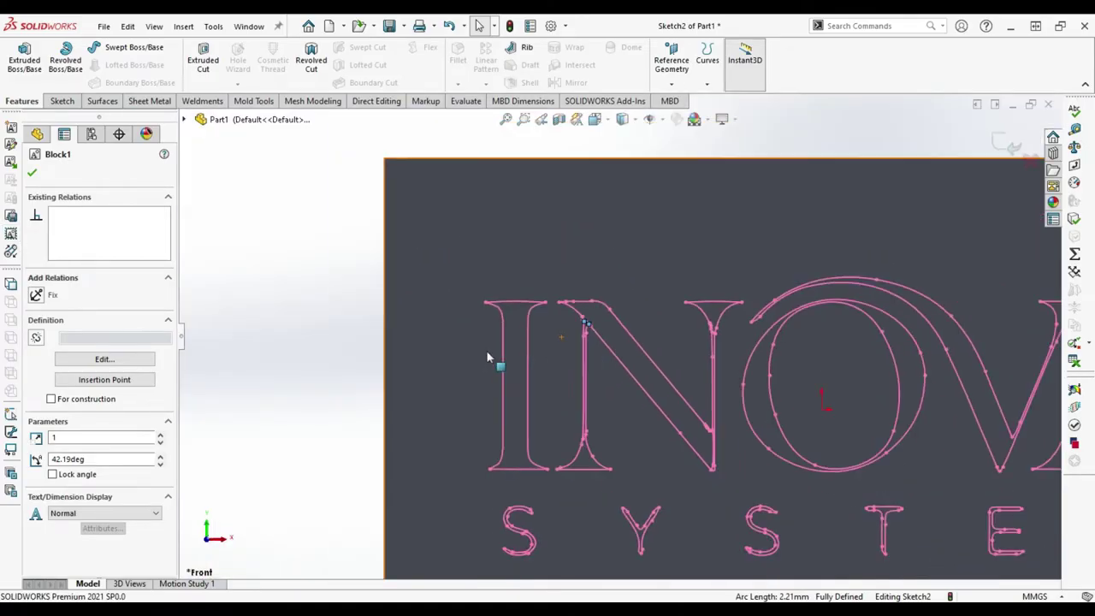
pyautogui.scroll(2, 511, 381)
pyautogui.click(341, 381)
pyautogui.scroll(-3, 657, 361)
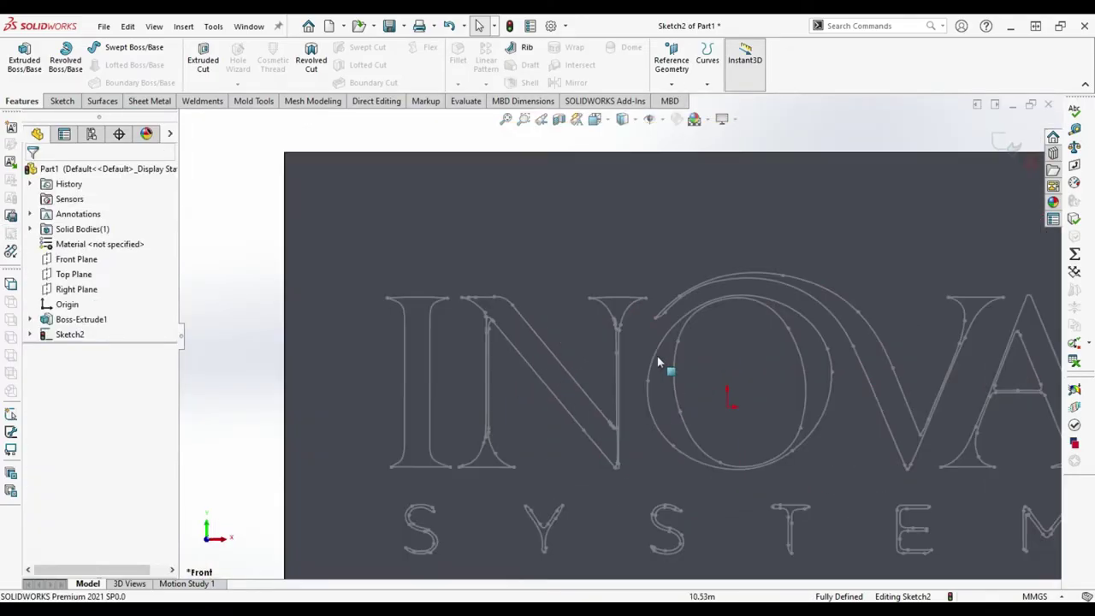
pyautogui.scroll(-3, 510, 328)
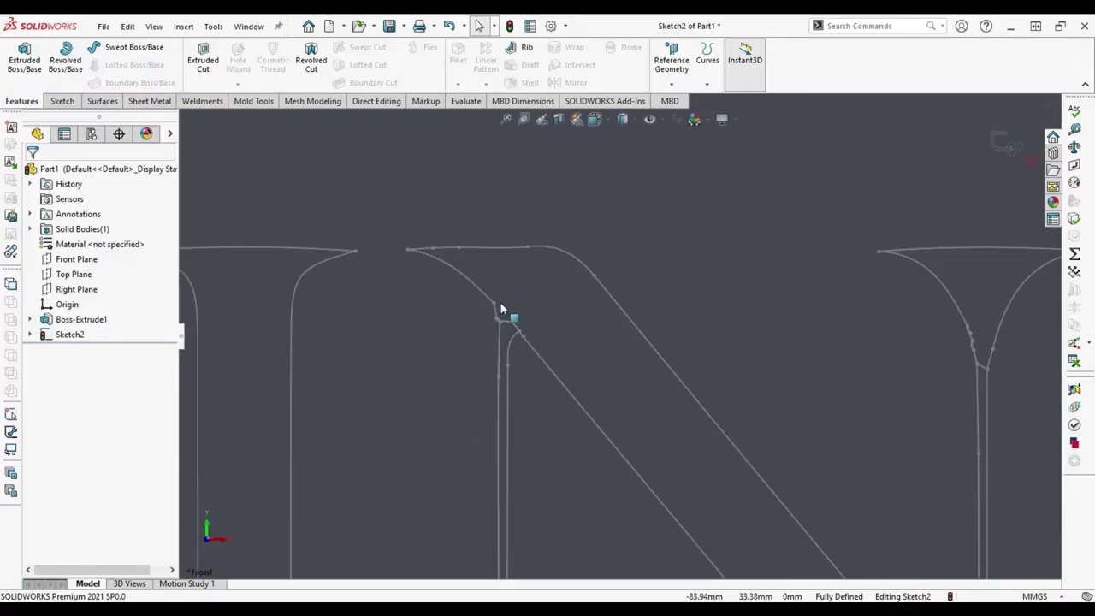
pyautogui.click(512, 323)
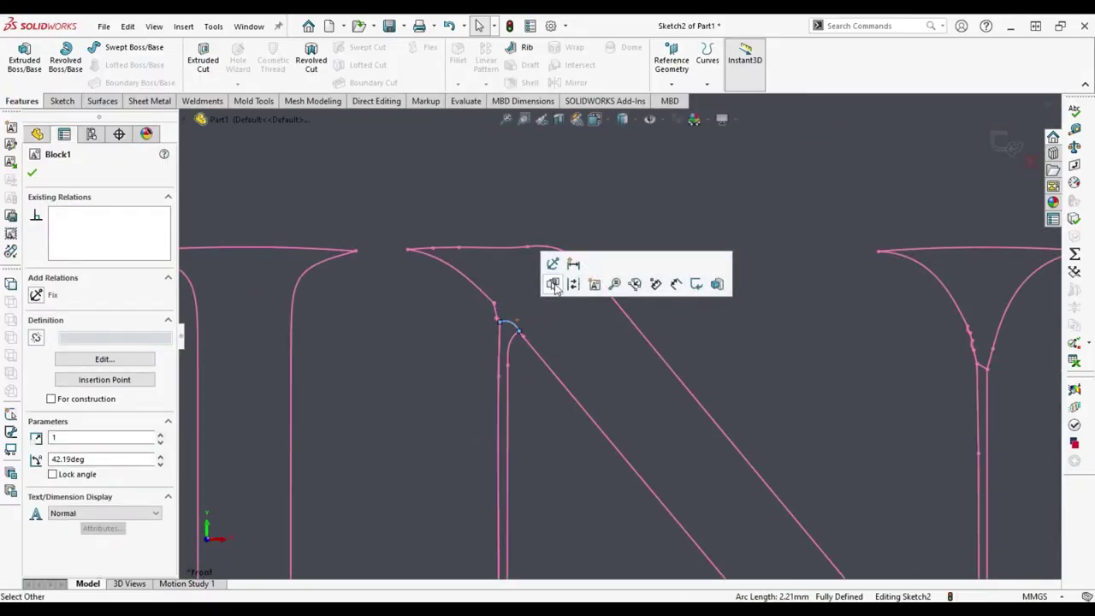
pyautogui.click(12, 234)
# - Zoom in and select the stray small arc at the N's top corner
pyautogui.click(237, 338)
pyautogui.scroll(2, 410, 415)
pyautogui.scroll(2, 464, 349)
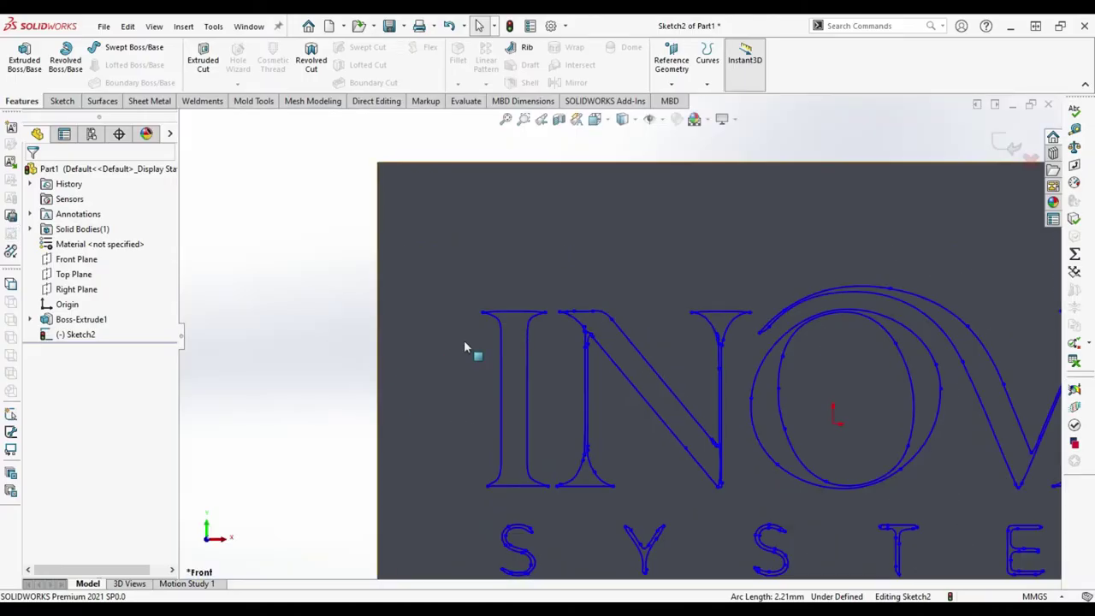
pyautogui.scroll(-3, 537, 317)
pyautogui.scroll(-2, 589, 331)
pyautogui.scroll(-3, 589, 331)
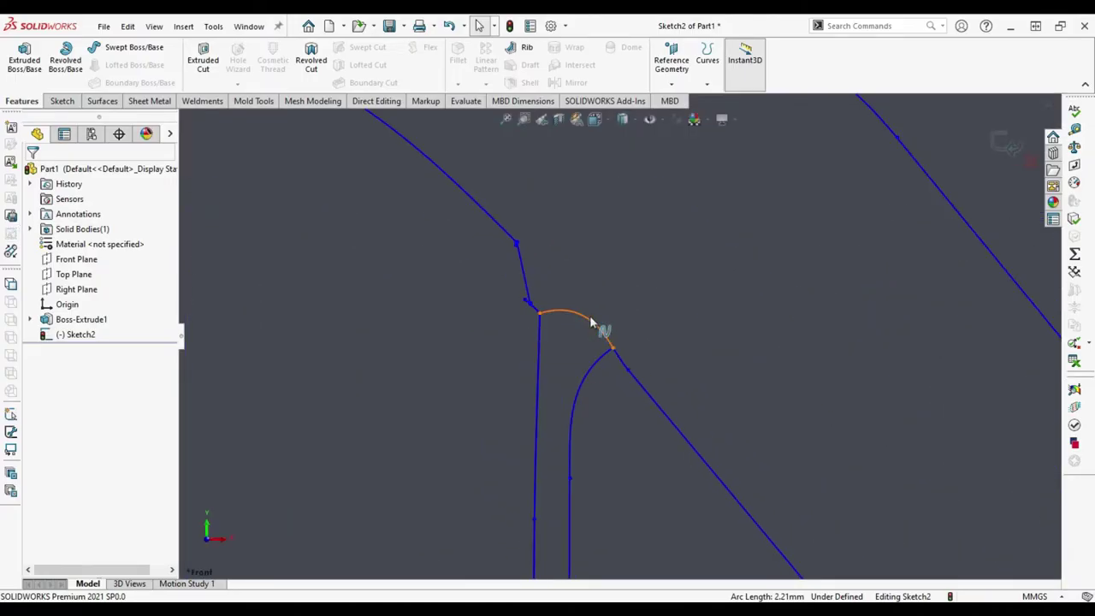
pyautogui.click(589, 318)
pyautogui.click(589, 315)
# - Delete the stray arc, small spline pieces and thin line at the N's inner corner
pyautogui.click(590, 317)
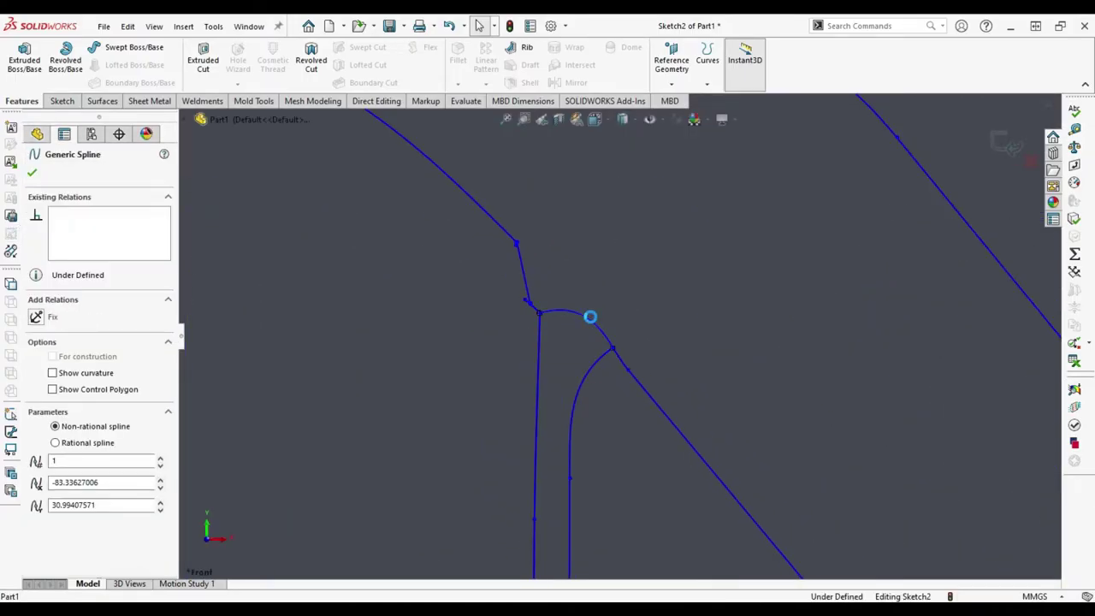
pyautogui.press('Delete')
pyautogui.scroll(-3, 564, 310)
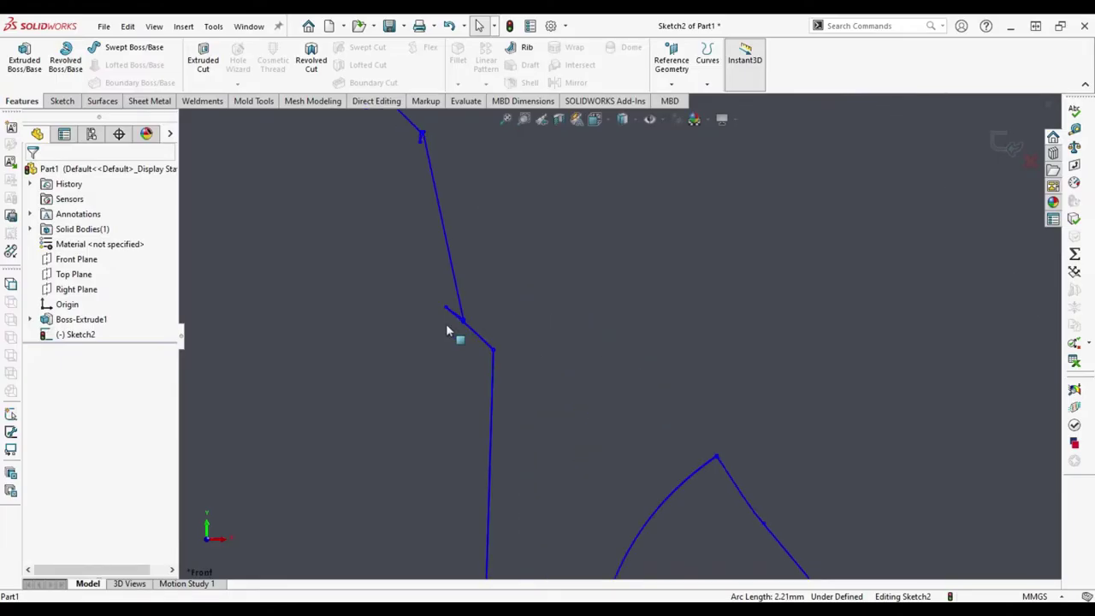
pyautogui.click(455, 318)
pyautogui.press('Delete')
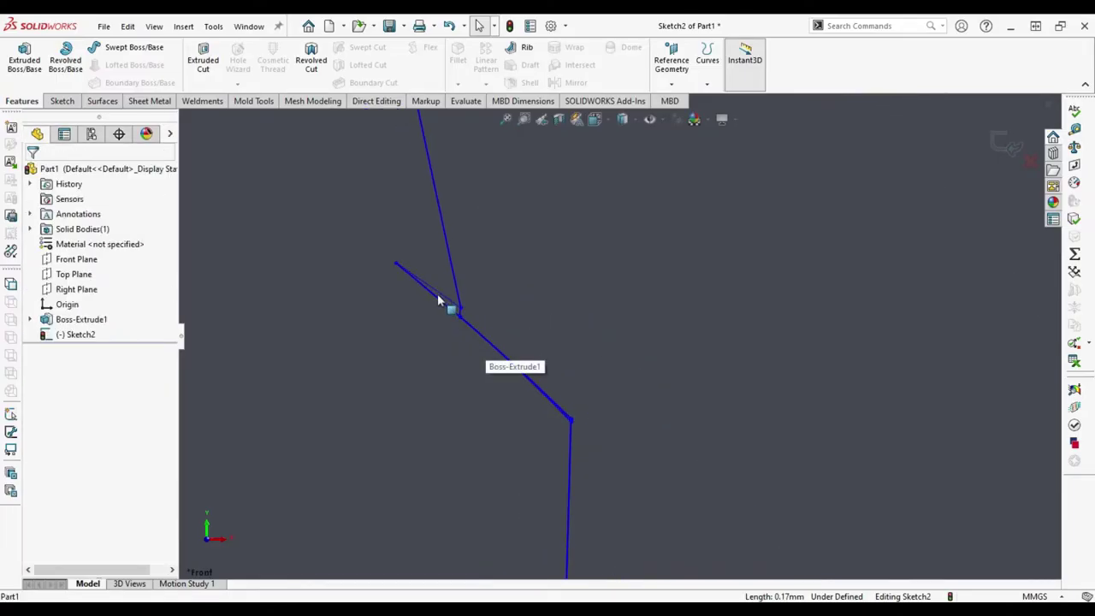
pyautogui.click(443, 300)
pyautogui.click(443, 310)
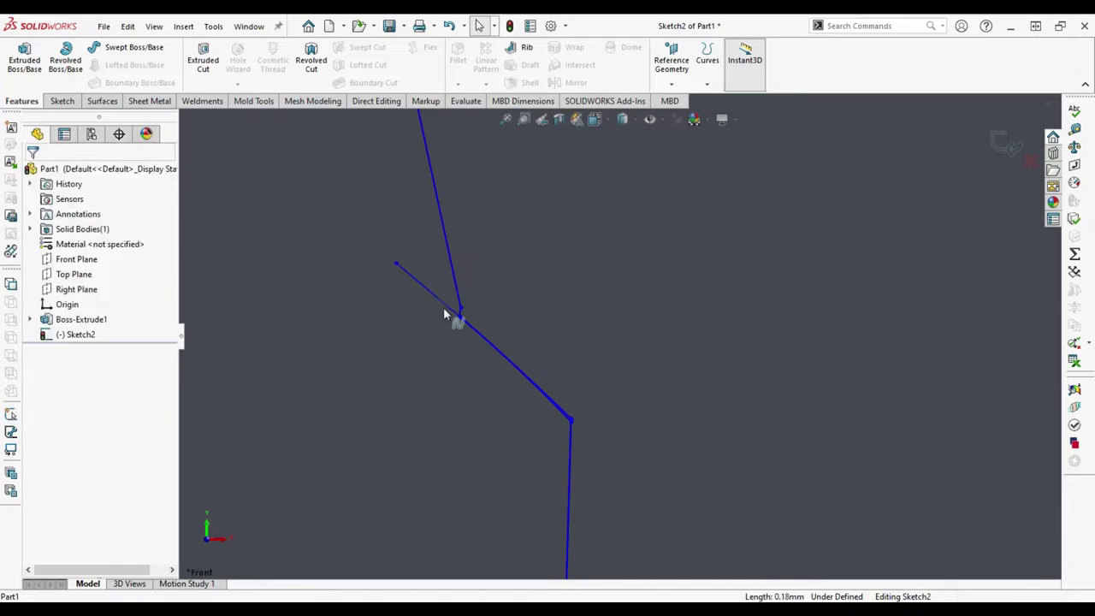
pyautogui.click(466, 304)
pyautogui.press('Delete')
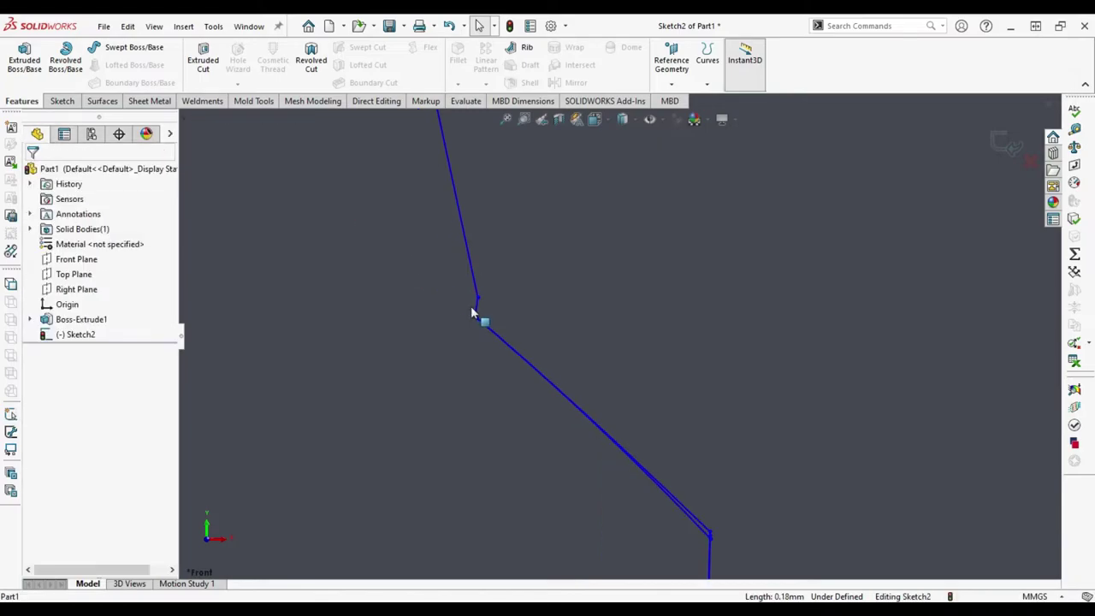
pyautogui.click(476, 309)
pyautogui.press('Delete')
pyautogui.click(481, 323)
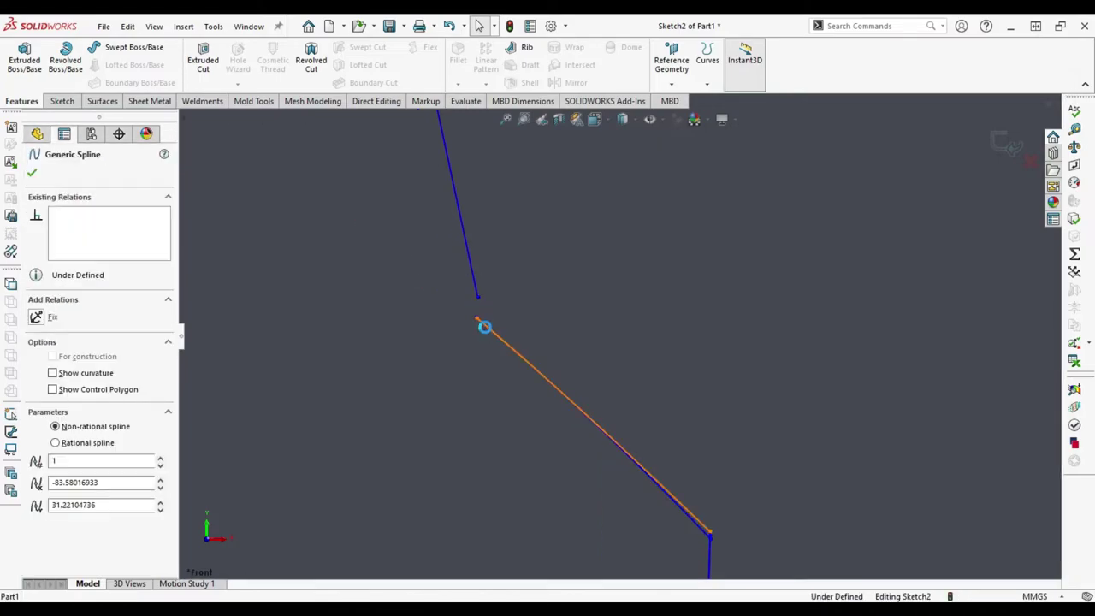
pyautogui.press('Delete')
# - Delete the tiny spline, stray diagonal spline and short sloped line near the N corner
pyautogui.click(473, 291)
pyautogui.press('Delete')
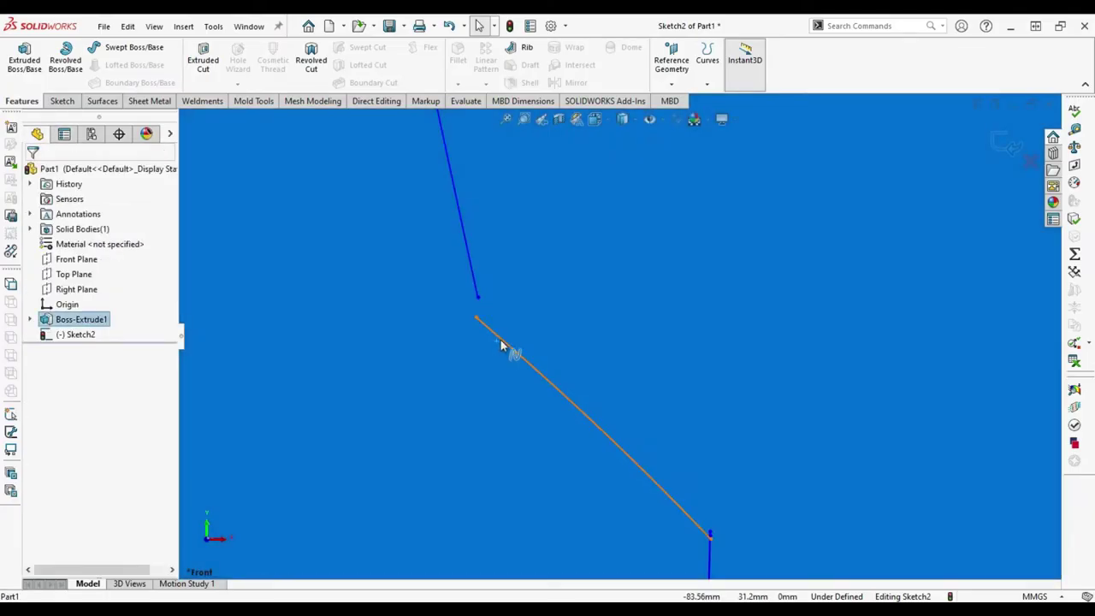
pyautogui.click(499, 339)
pyautogui.press('Delete')
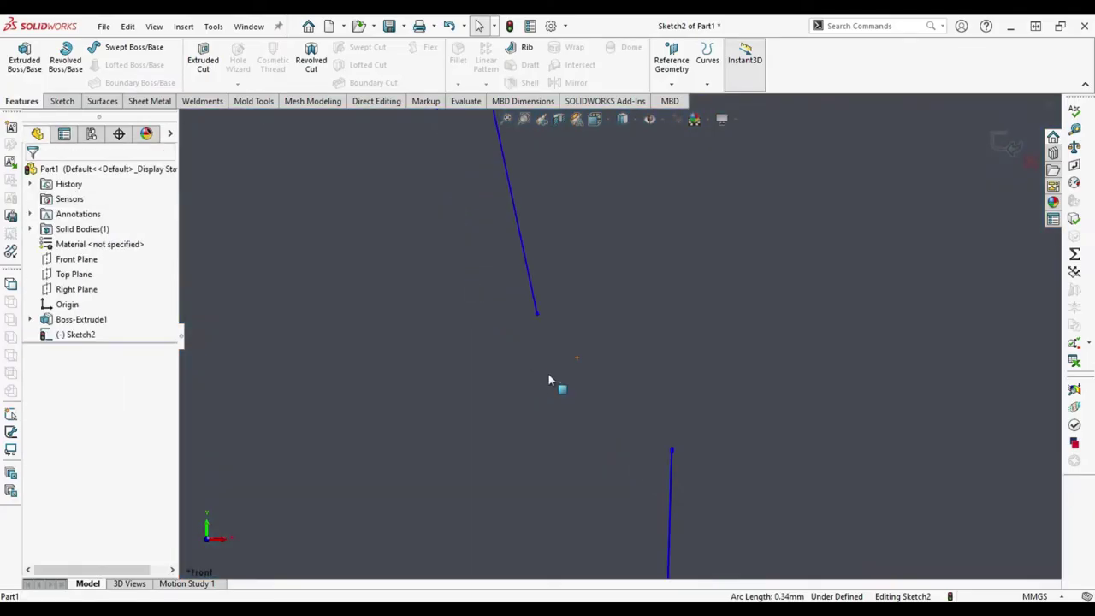
pyautogui.scroll(2, 625, 224)
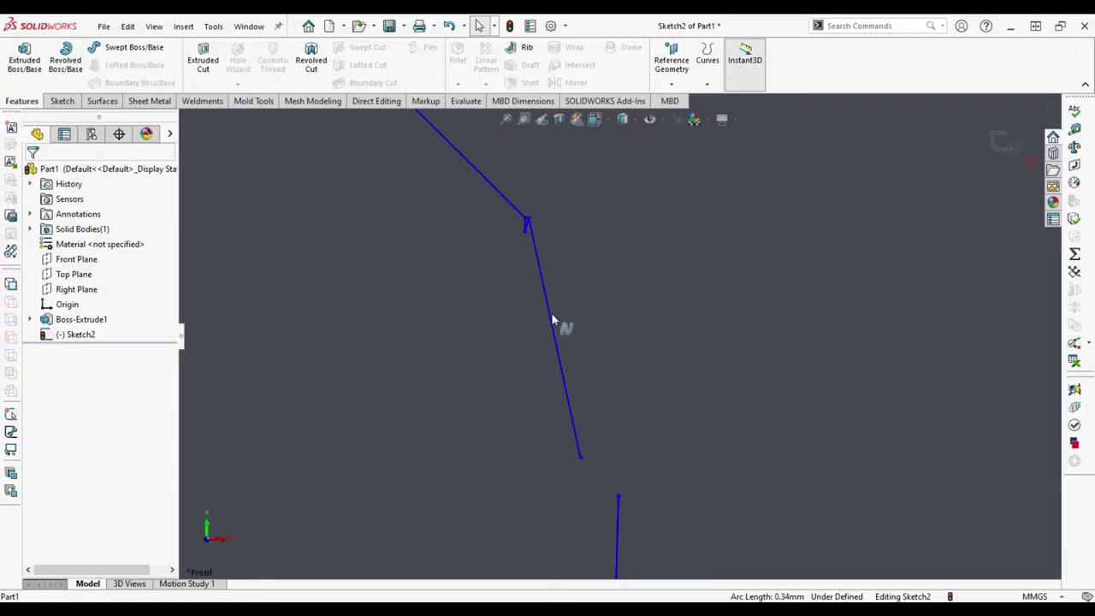
pyautogui.click(552, 321)
pyautogui.press('Delete')
pyautogui.scroll(-2, 654, 418)
pyautogui.scroll(-1, 656, 419)
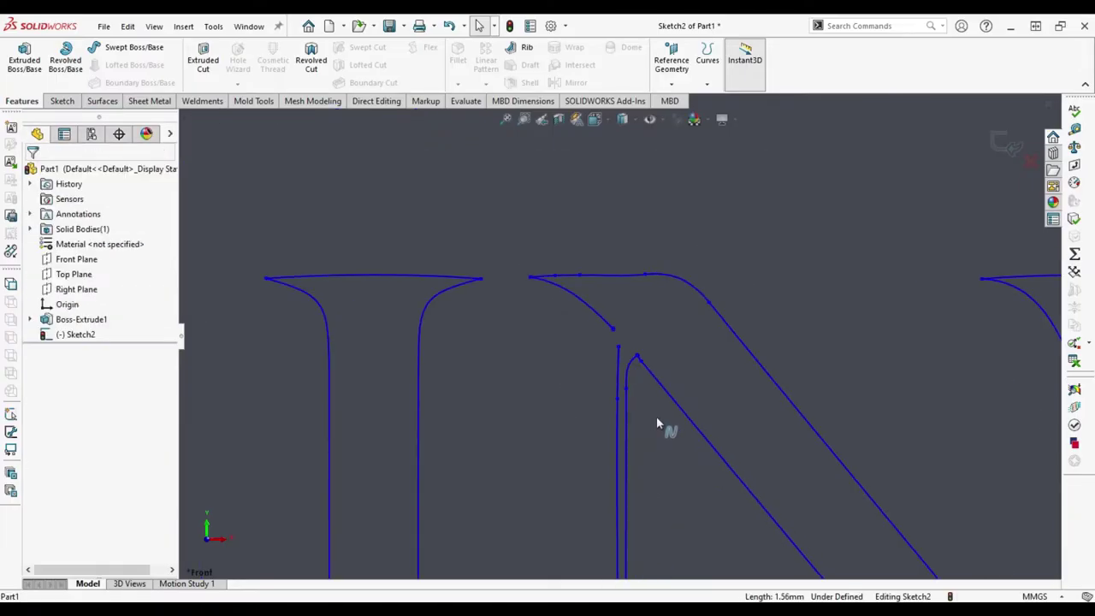
pyautogui.scroll(-2, 633, 376)
pyautogui.scroll(-2, 577, 401)
pyautogui.scroll(-2, 516, 376)
pyautogui.scroll(-1, 463, 350)
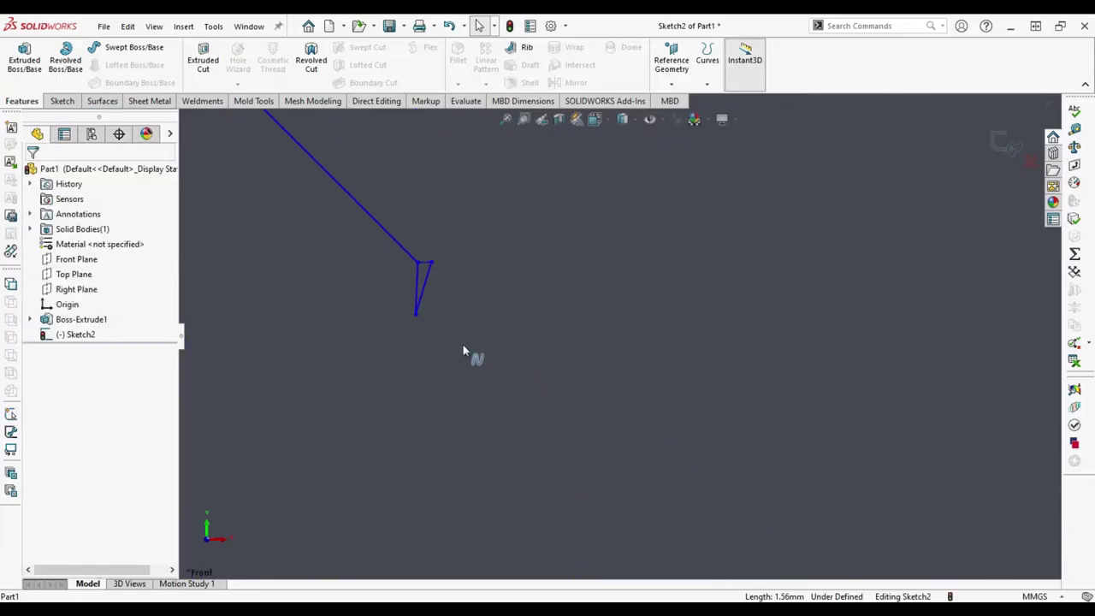
# - Remove the leftover short line at the N's corner
pyautogui.click(417, 279)
pyautogui.click(430, 288)
pyautogui.click(425, 281)
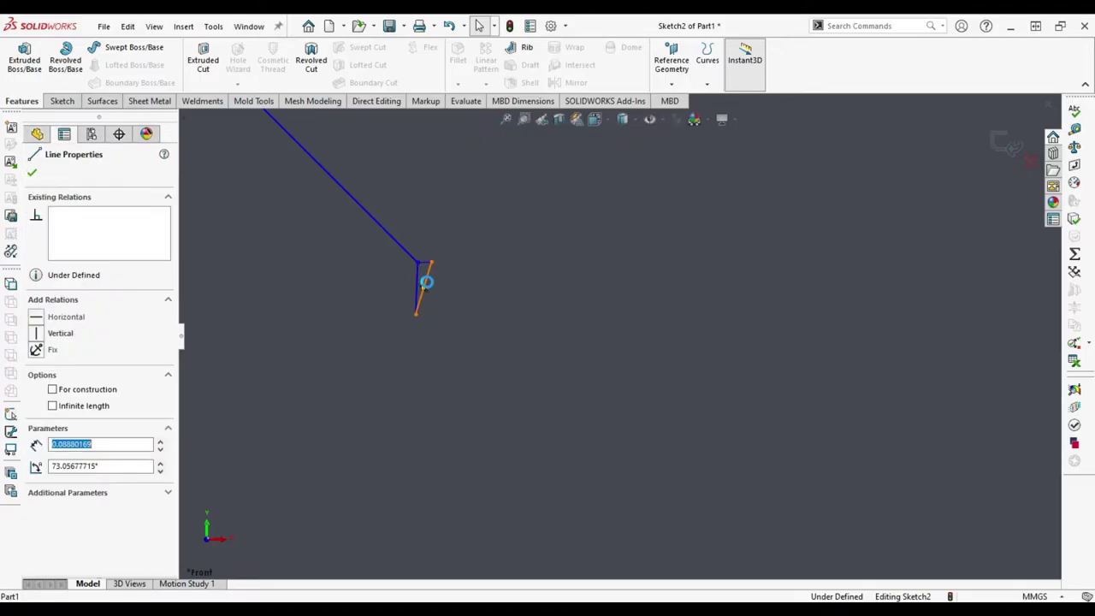
pyautogui.click(422, 283)
pyautogui.click(428, 285)
pyautogui.press('Delete')
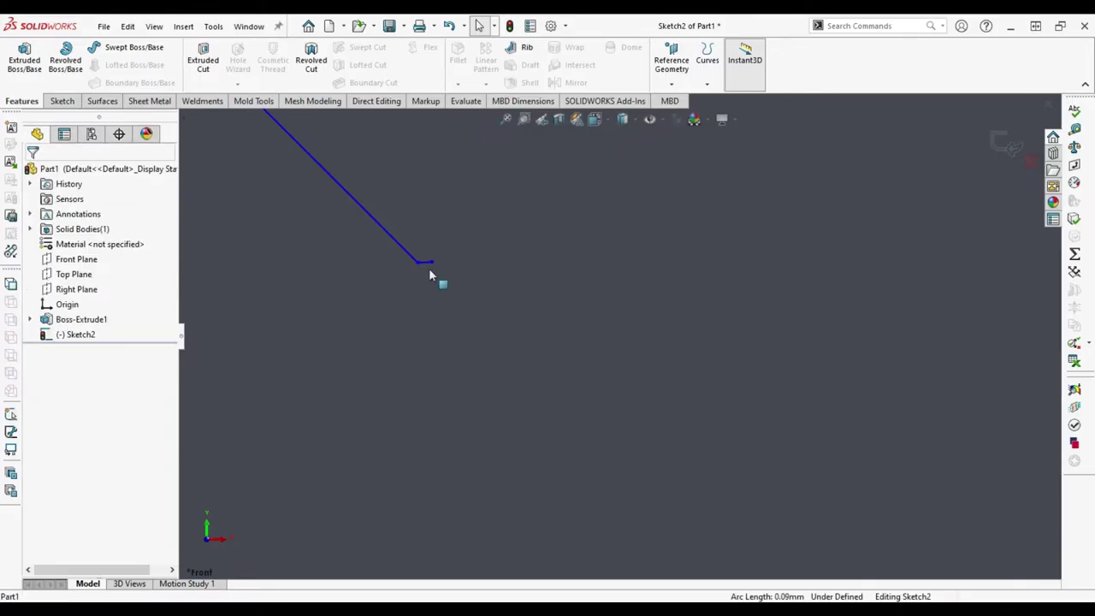
pyautogui.click(428, 264)
pyautogui.click(518, 391)
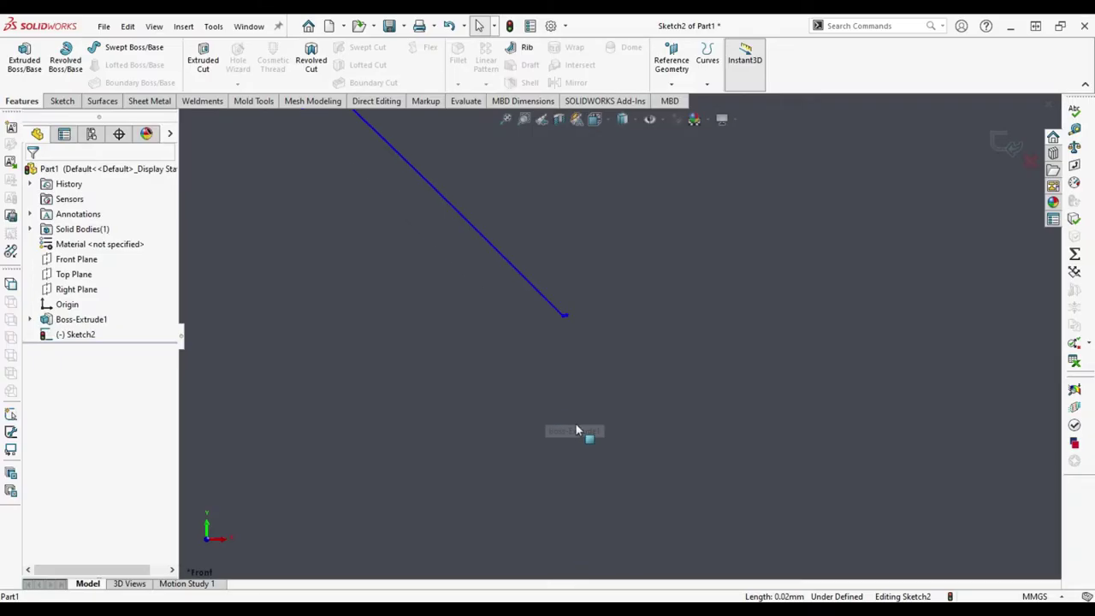
pyautogui.scroll(-3, 577, 430)
pyautogui.scroll(3, 636, 384)
pyautogui.scroll(-1, 477, 260)
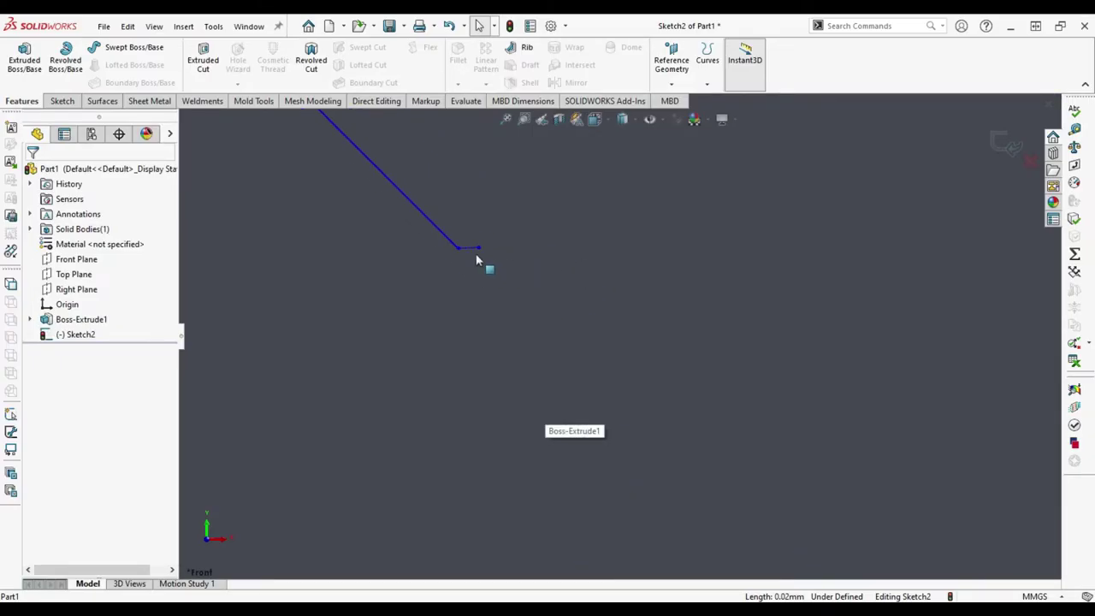
# - Drag the N's diagonal line endpoint onto the top of the vertical stem
pyautogui.moveTo(479, 249); pyautogui.dragTo(503, 304)
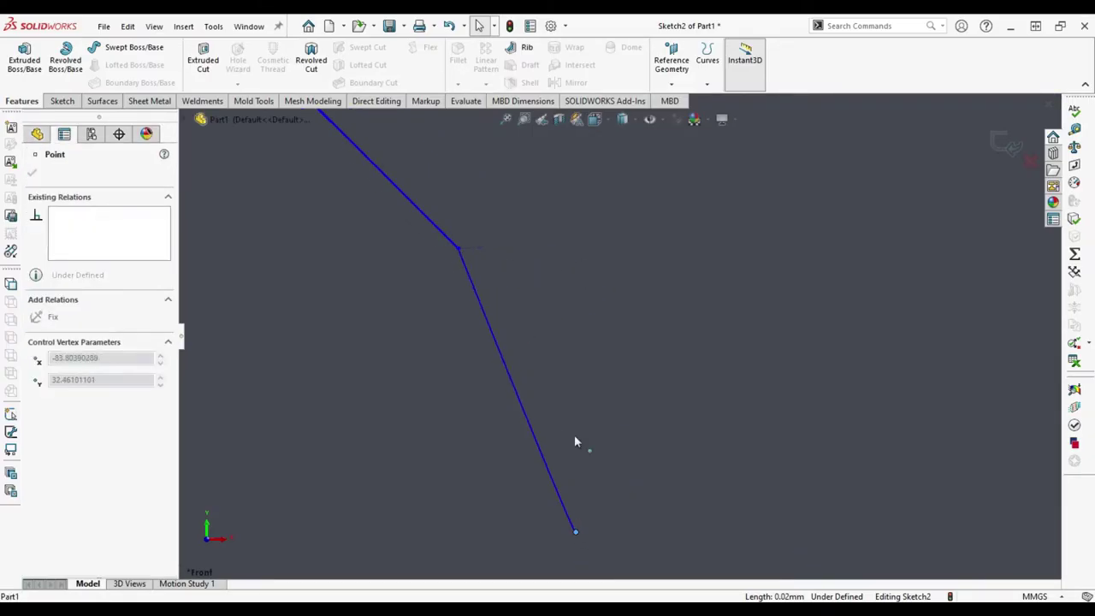
pyautogui.scroll(3, 577, 431)
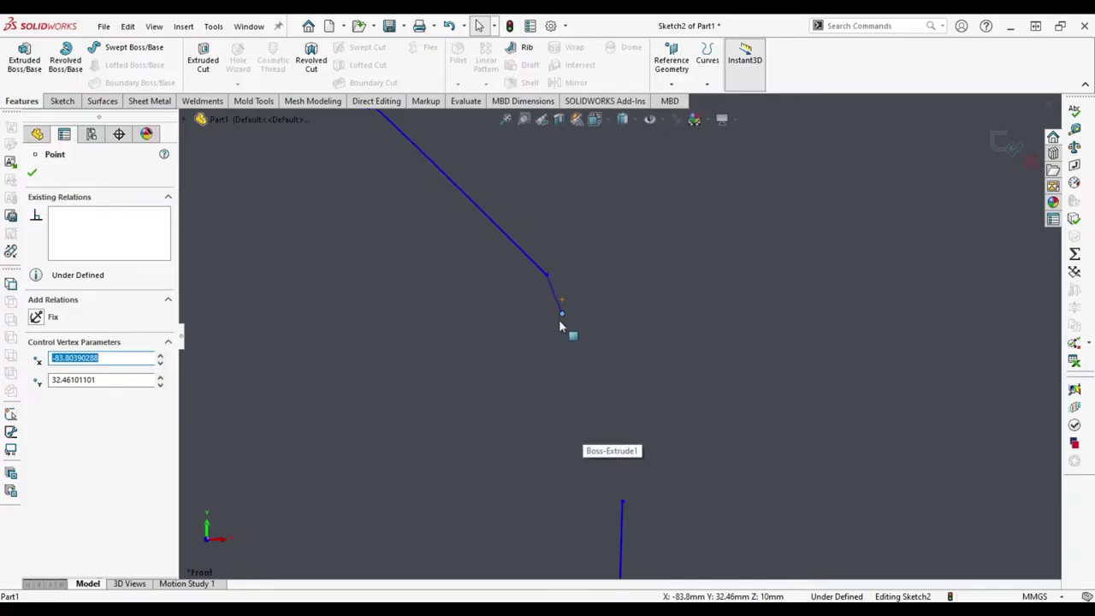
pyautogui.moveTo(622, 505); pyautogui.dragTo(625, 510)
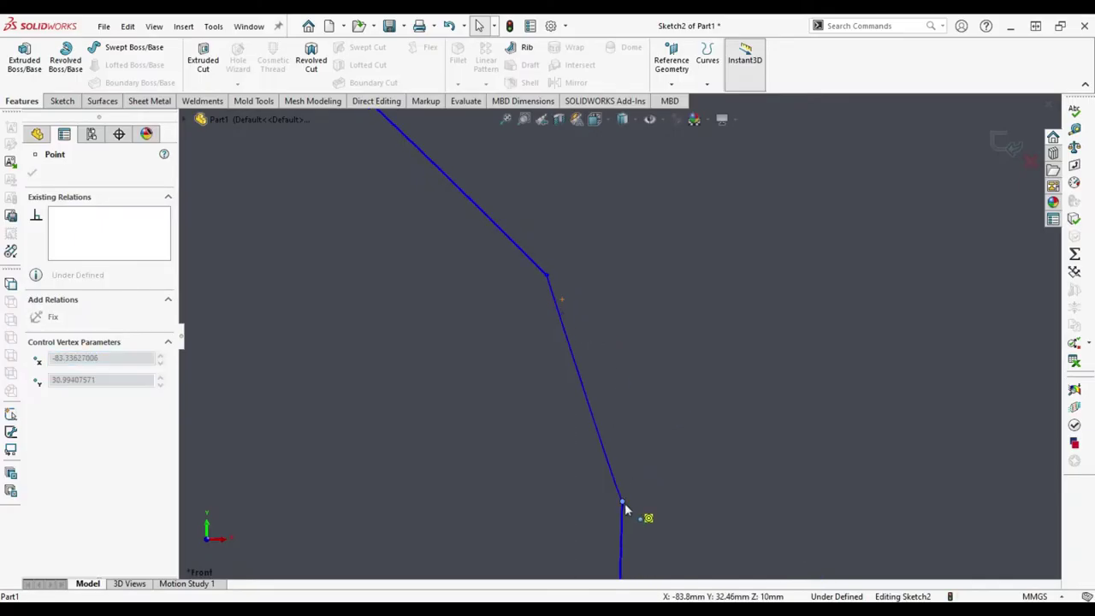
pyautogui.click(513, 459)
pyautogui.scroll(2, 522, 460)
pyautogui.scroll(2, 556, 457)
pyautogui.scroll(2, 650, 449)
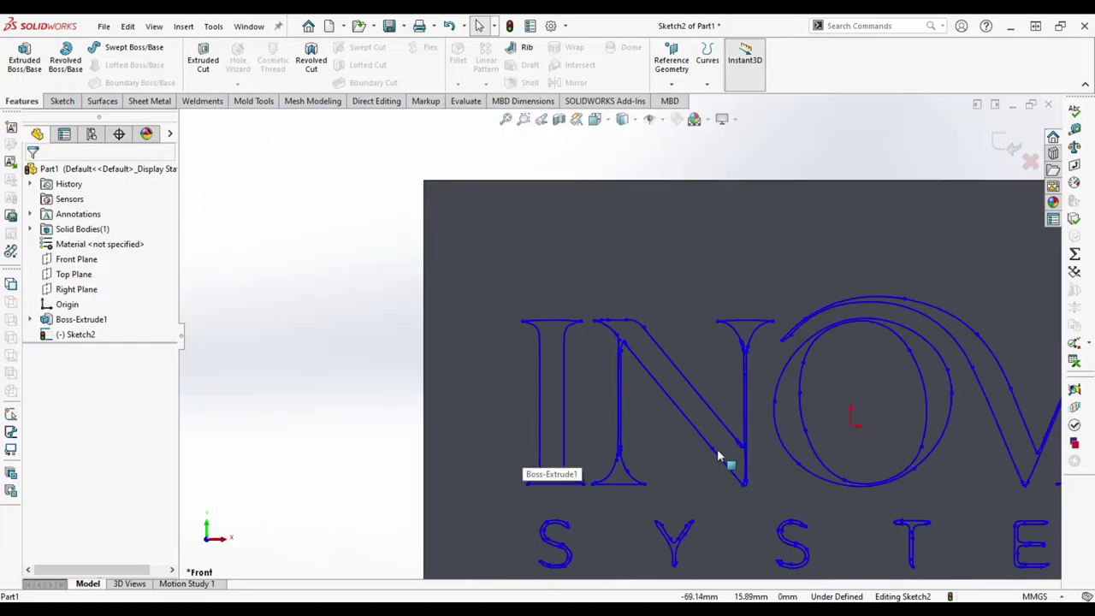
pyautogui.scroll(-2, 709, 442)
pyautogui.scroll(-3, 753, 376)
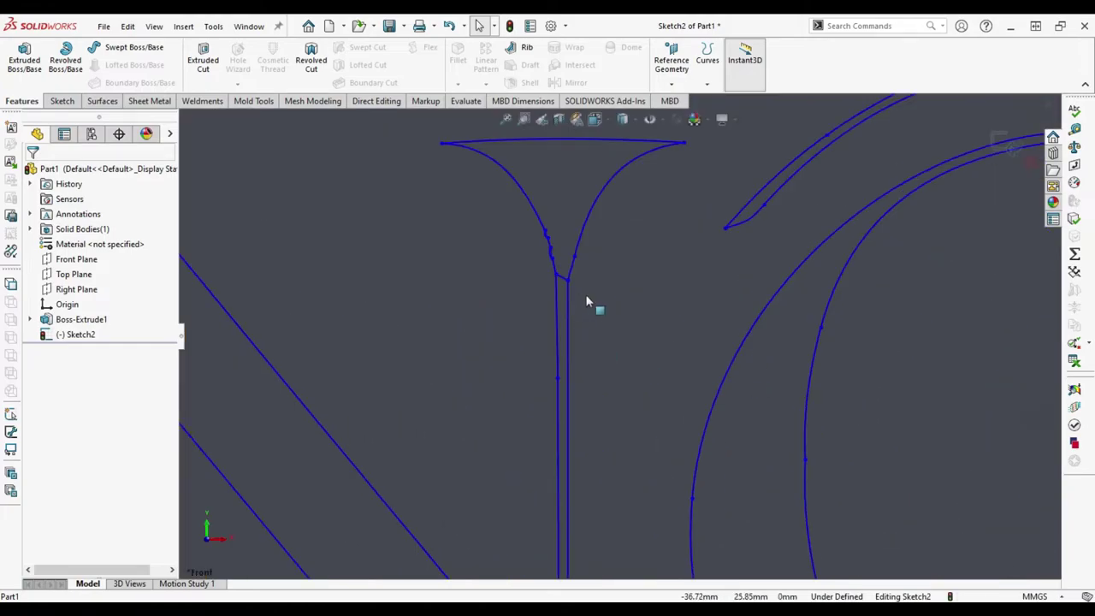
pyautogui.scroll(-3, 586, 301)
pyautogui.click(551, 266)
pyautogui.click(553, 271)
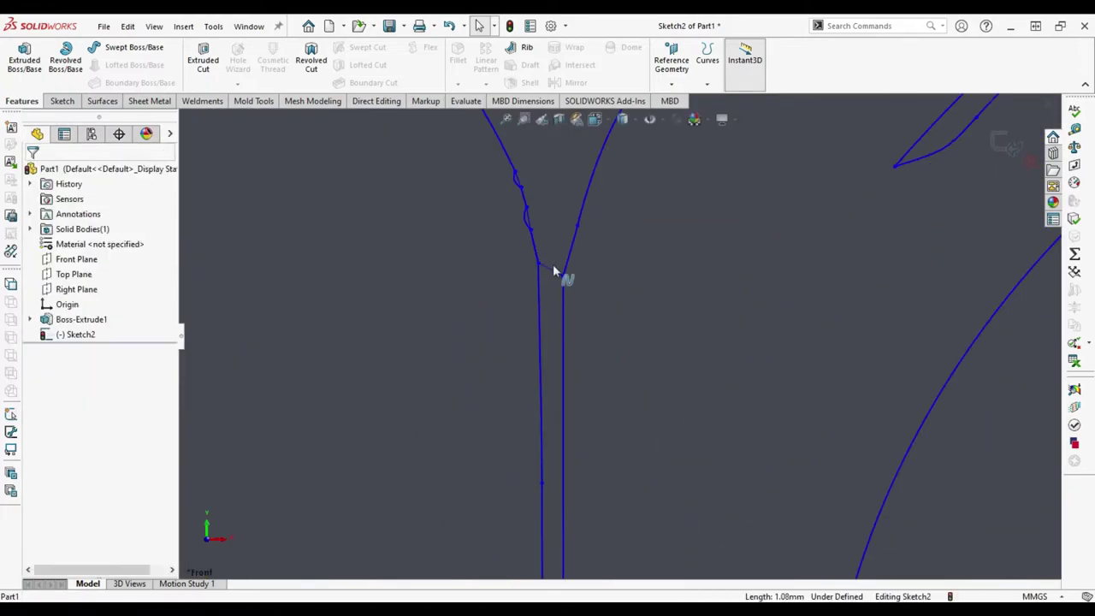
pyautogui.scroll(-3, 547, 282)
pyautogui.scroll(-2, 538, 342)
pyautogui.click(543, 402)
pyautogui.press('Delete')
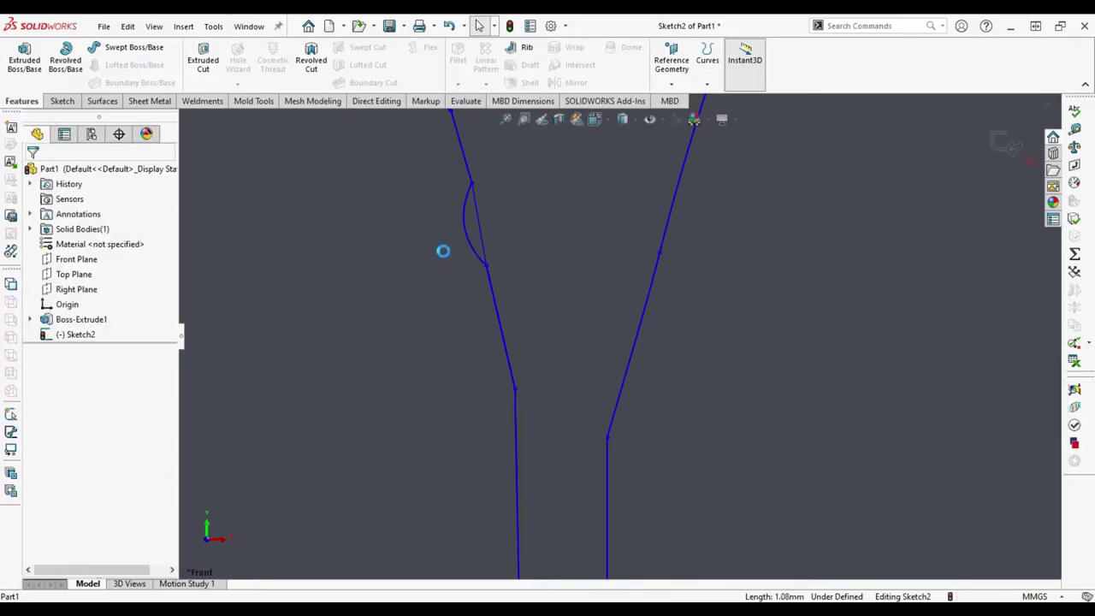
pyautogui.click(475, 250)
pyautogui.click(471, 247)
pyautogui.click(473, 251)
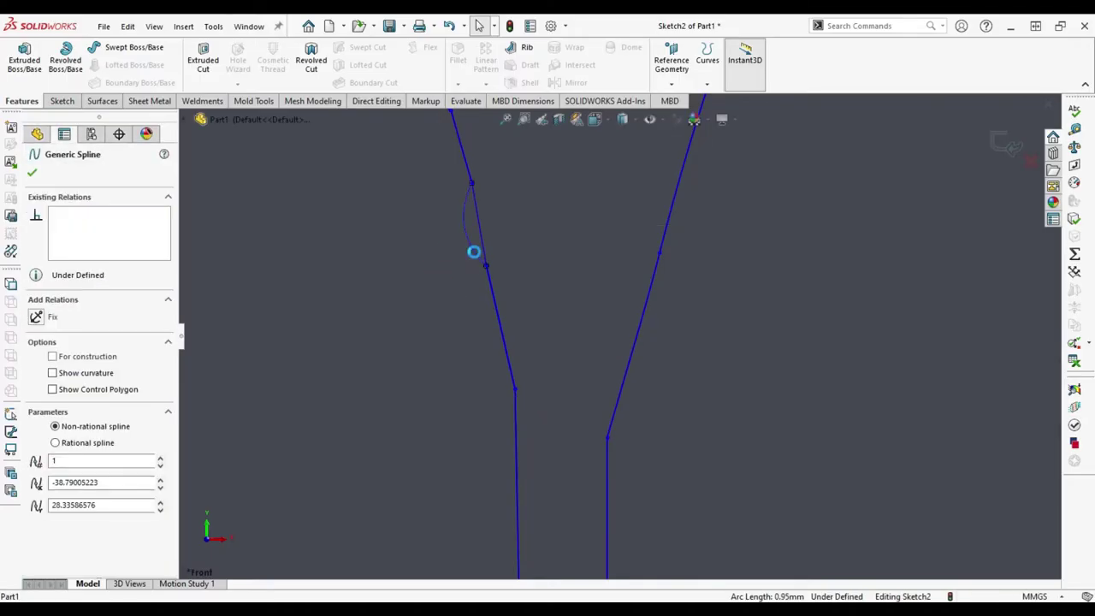
pyautogui.click(479, 260)
pyautogui.scroll(-2, 562, 215)
pyautogui.scroll(-2, 596, 435)
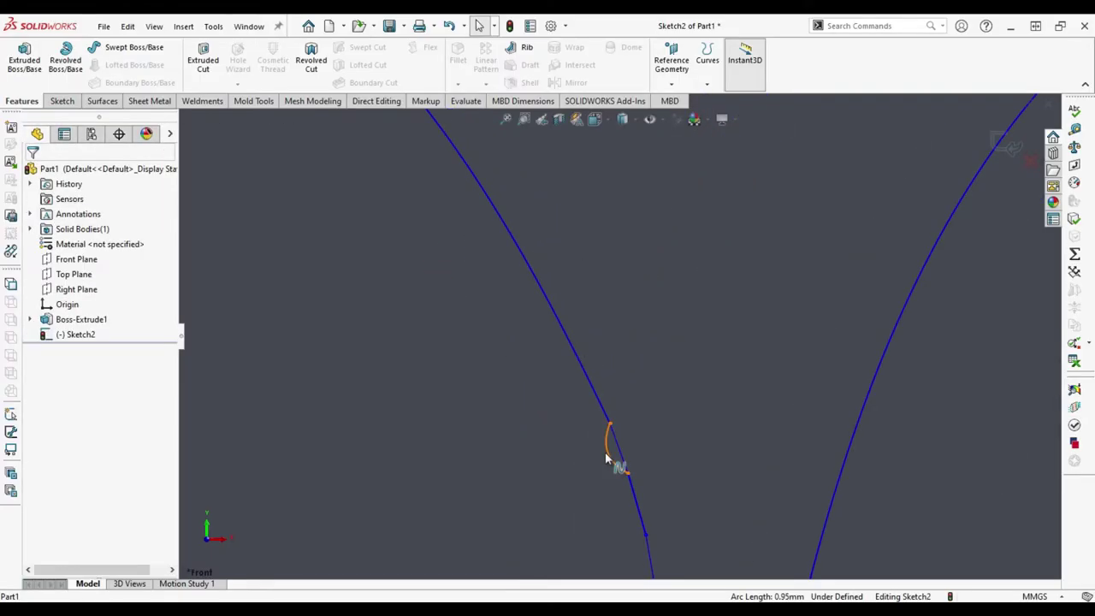
pyautogui.click(607, 453)
pyautogui.click(574, 457)
pyautogui.scroll(3, 553, 412)
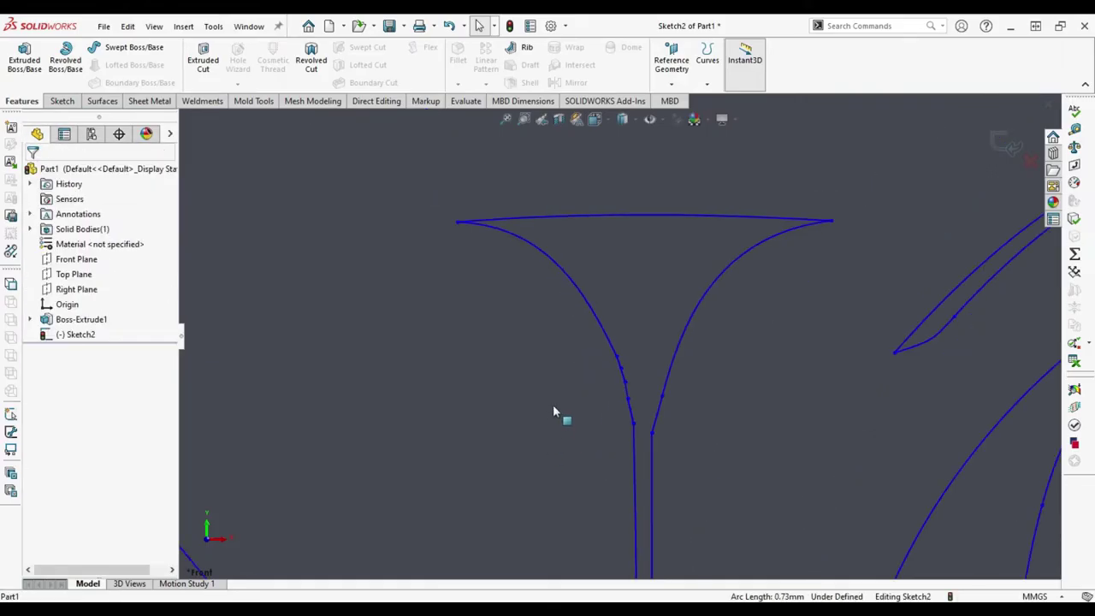
pyautogui.scroll(2, 571, 407)
pyautogui.scroll(3, 574, 420)
pyautogui.scroll(1, 572, 428)
pyautogui.scroll(-1, 532, 313)
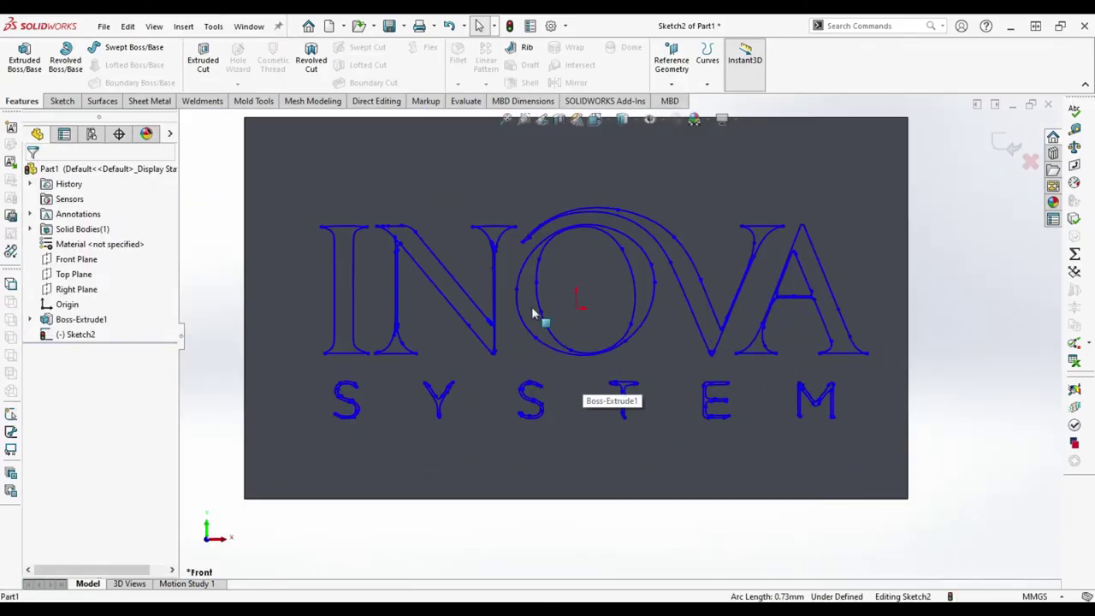
pyautogui.scroll(-2, 532, 313)
pyautogui.scroll(-2, 306, 371)
pyautogui.scroll(-2, 384, 334)
pyautogui.scroll(-2, 496, 347)
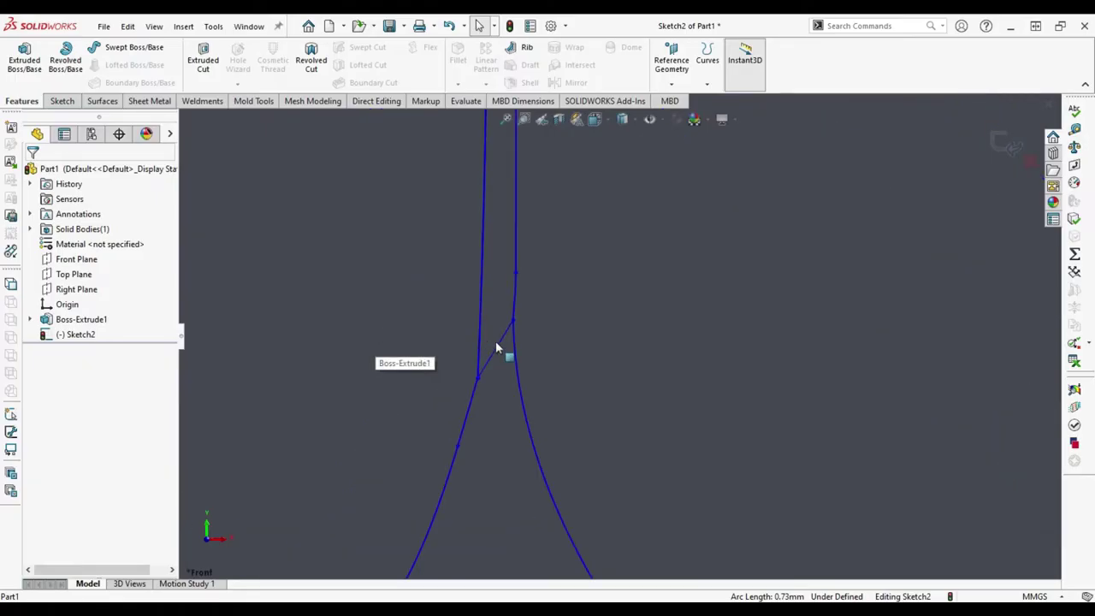
pyautogui.click(496, 347)
pyautogui.press('Escape')
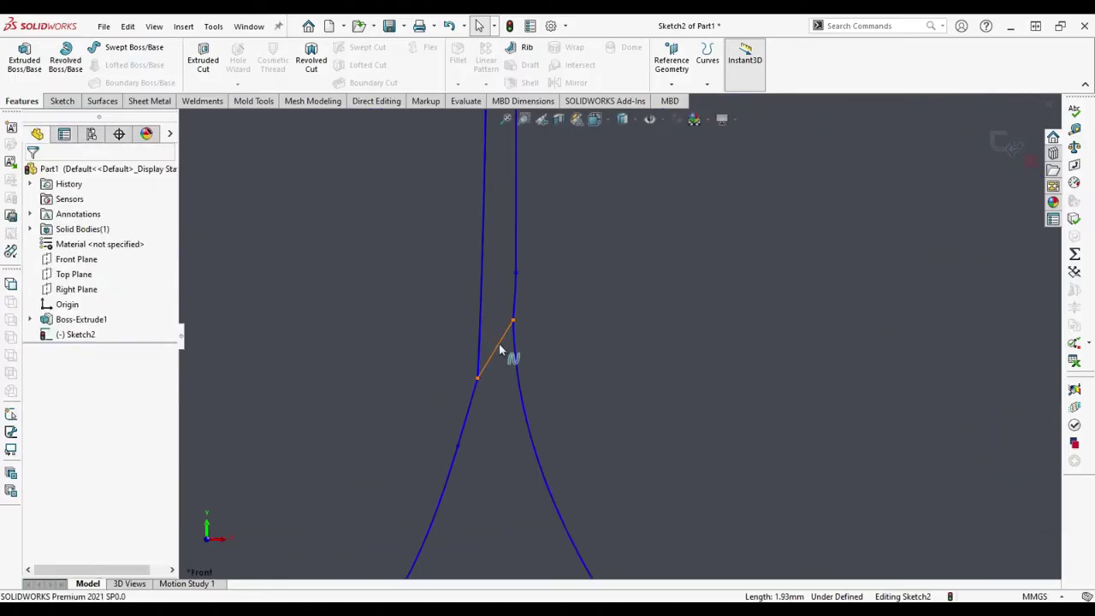
pyautogui.click(500, 349)
pyautogui.press('Delete')
pyautogui.scroll(3, 655, 362)
pyautogui.scroll(2, 752, 359)
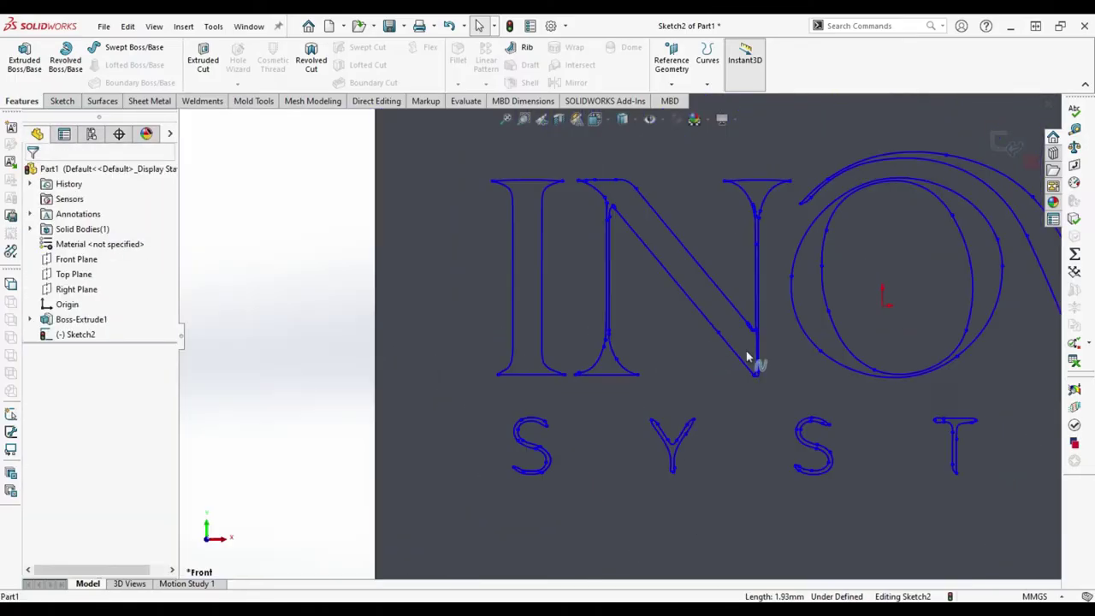
pyautogui.scroll(3, 831, 320)
pyautogui.scroll(-2, 716, 339)
pyautogui.scroll(-3, 405, 254)
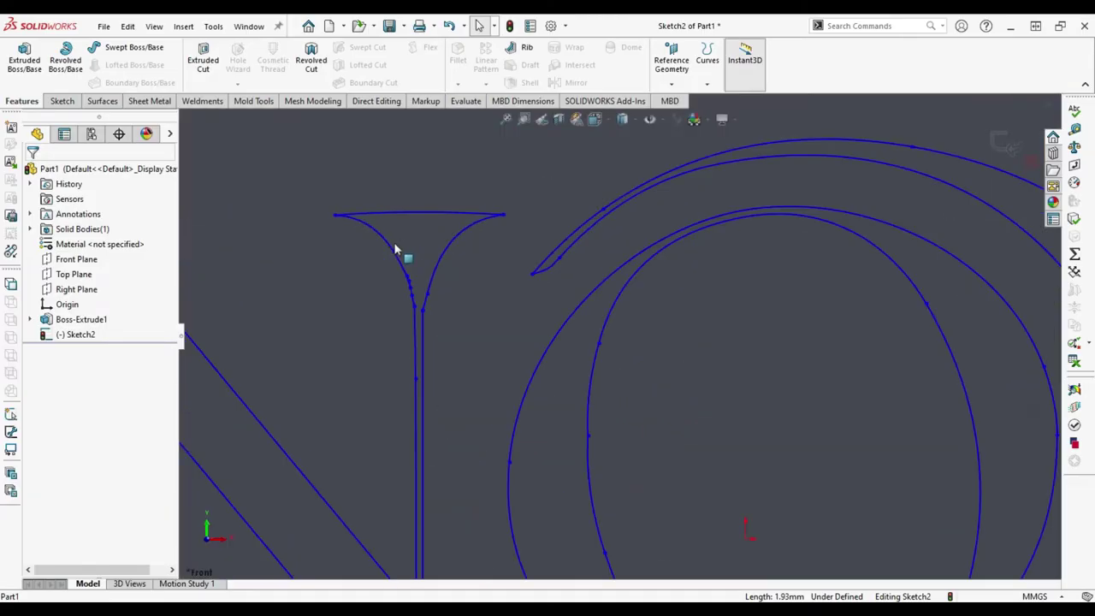
pyautogui.scroll(-2, 477, 249)
pyautogui.scroll(-2, 434, 255)
pyautogui.scroll(2, 333, 291)
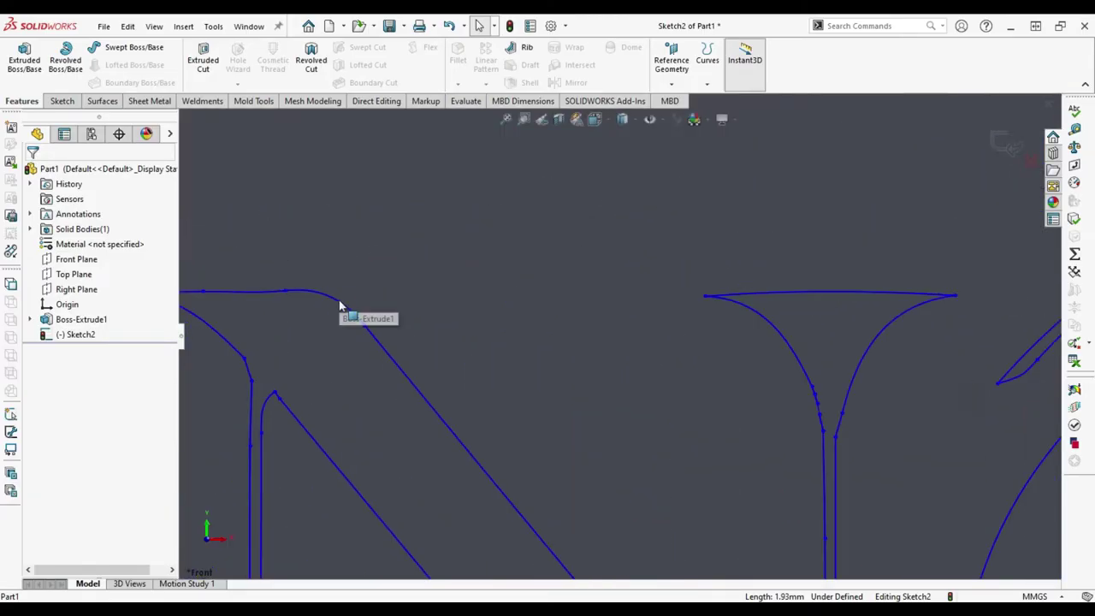
pyautogui.scroll(3, 483, 403)
pyautogui.scroll(-1, 774, 419)
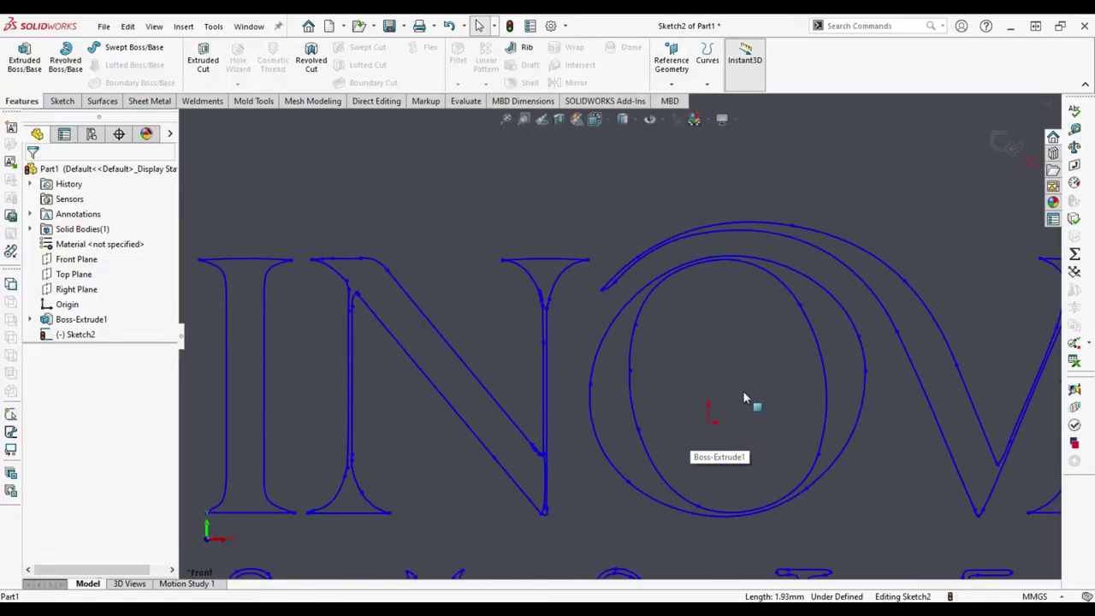
pyautogui.scroll(3, 472, 394)
pyautogui.scroll(1, 741, 410)
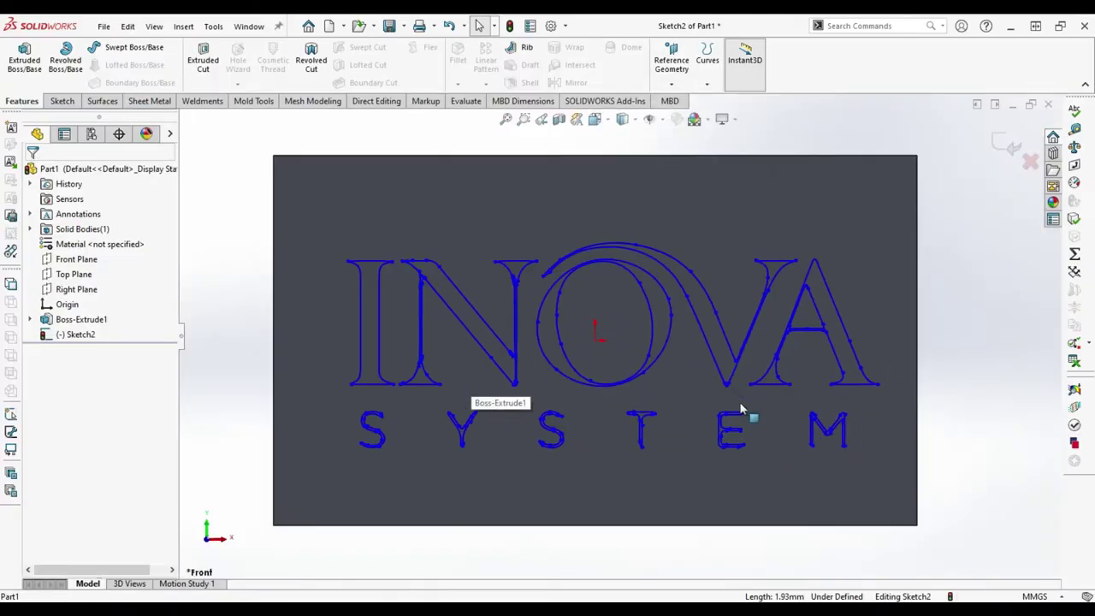
pyautogui.scroll(-3, 745, 419)
pyautogui.scroll(2, 701, 325)
pyautogui.scroll(-3, 725, 287)
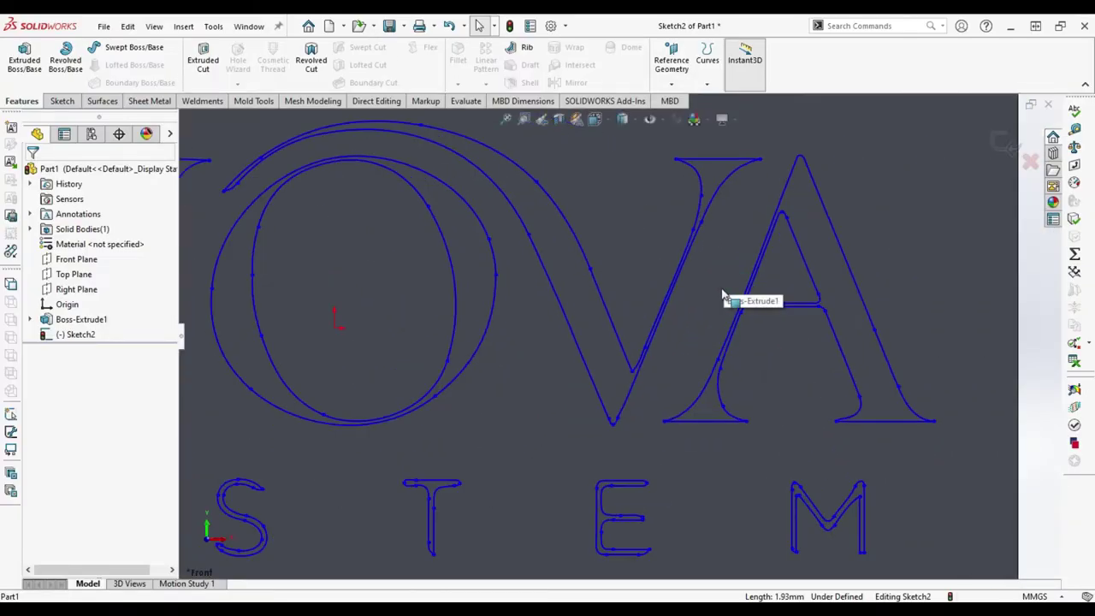
pyautogui.scroll(2, 570, 305)
pyautogui.scroll(2, 761, 227)
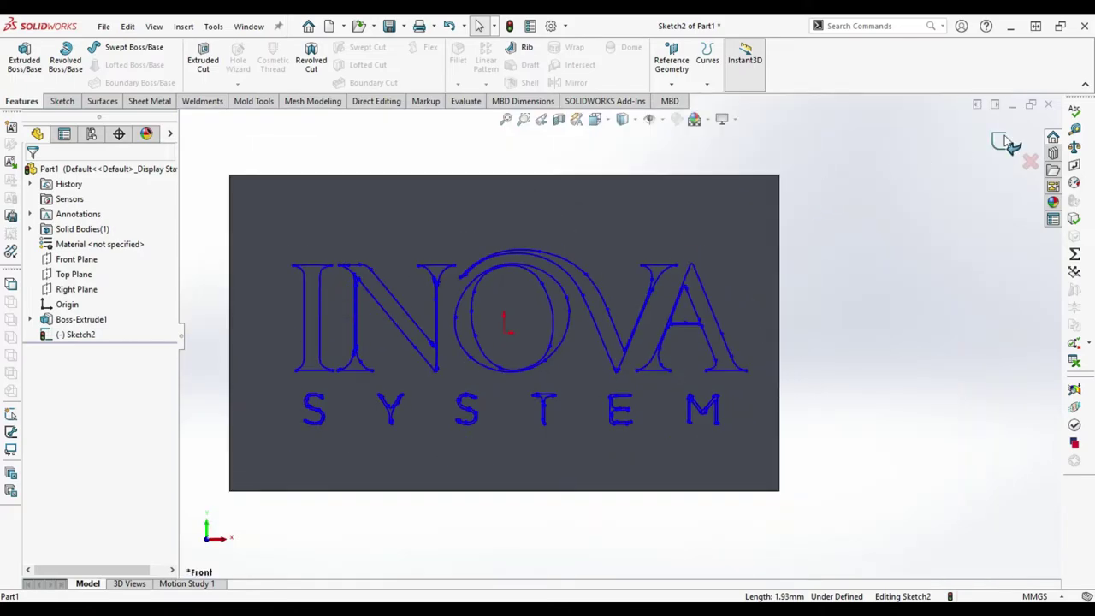
pyautogui.click(13, 64)
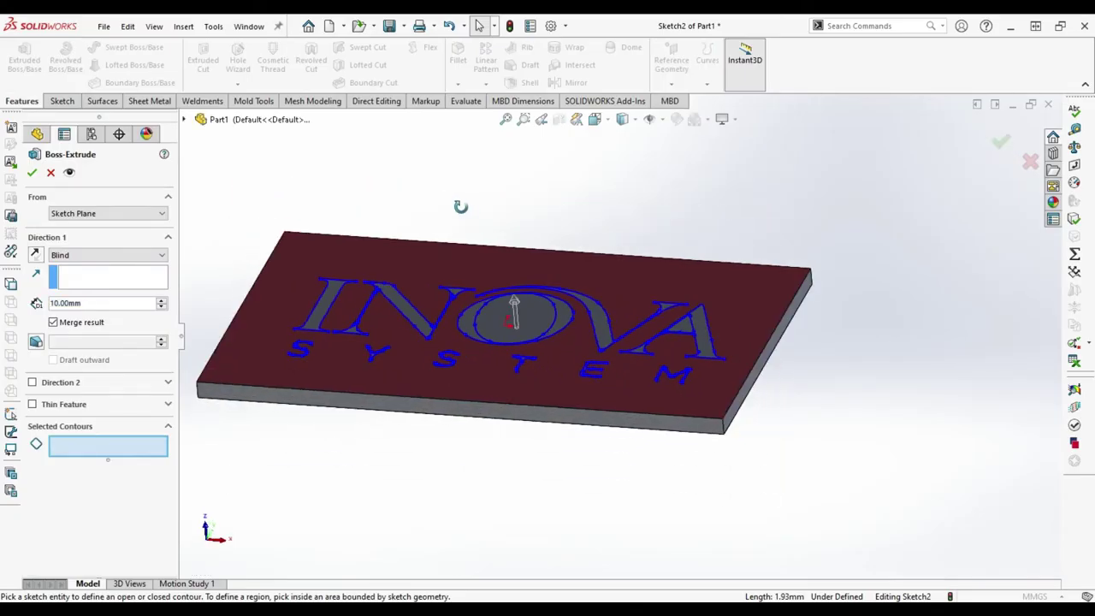
pyautogui.scroll(-2, 454, 299)
pyautogui.scroll(-2, 655, 372)
pyautogui.scroll(-2, 708, 424)
pyautogui.click(708, 424)
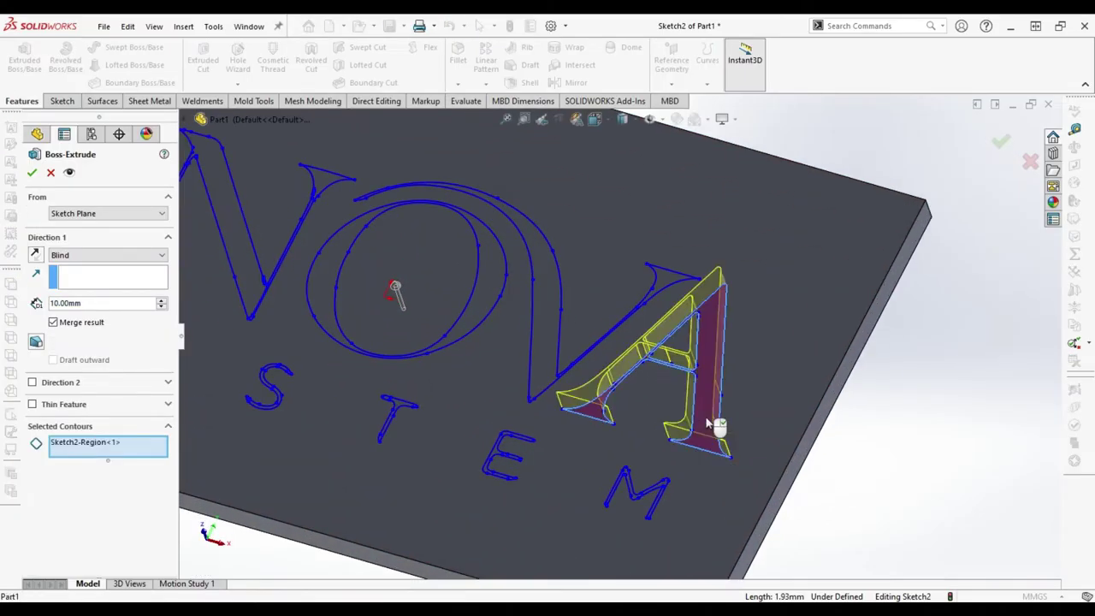
pyautogui.click(552, 374)
pyautogui.click(454, 344)
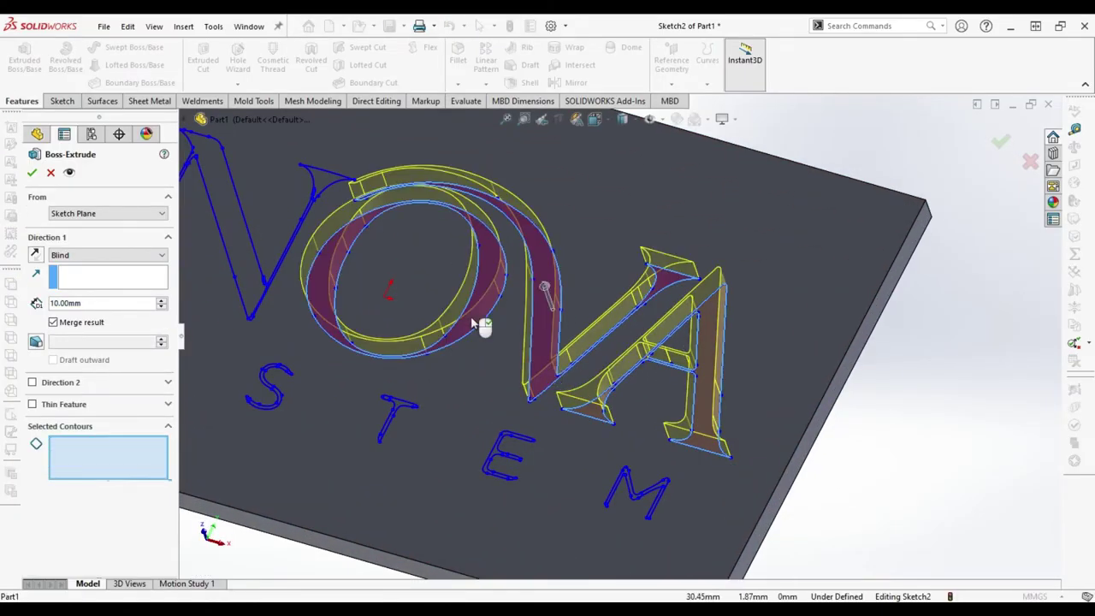
pyautogui.click(257, 292)
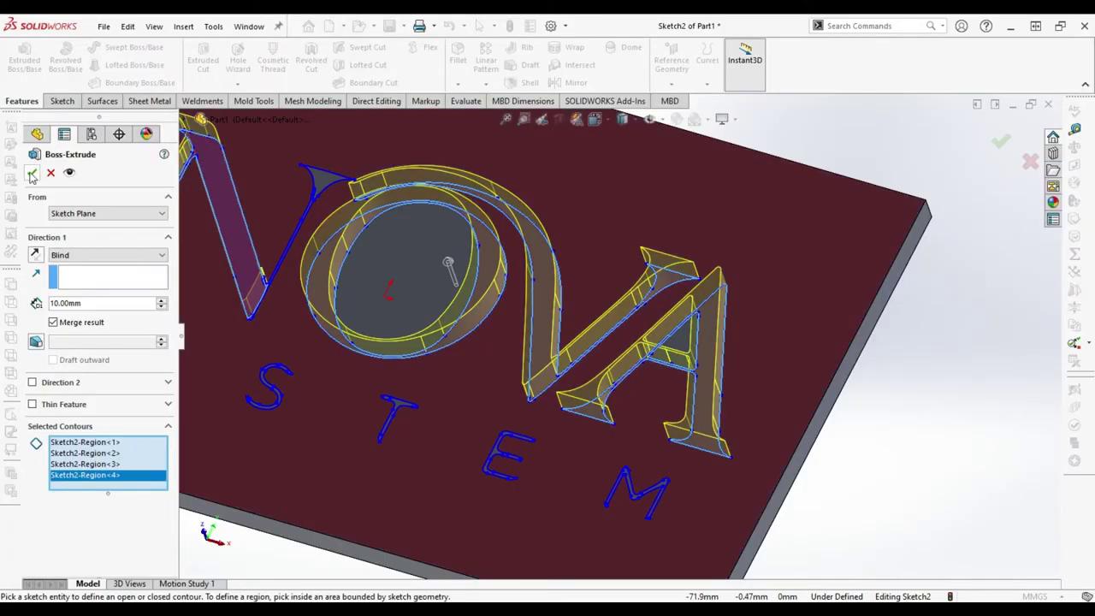
pyautogui.click(32, 172)
# - Delete the overlapping spline and the short segment across the V's bottom loop
pyautogui.scroll(-5, 399, 313)
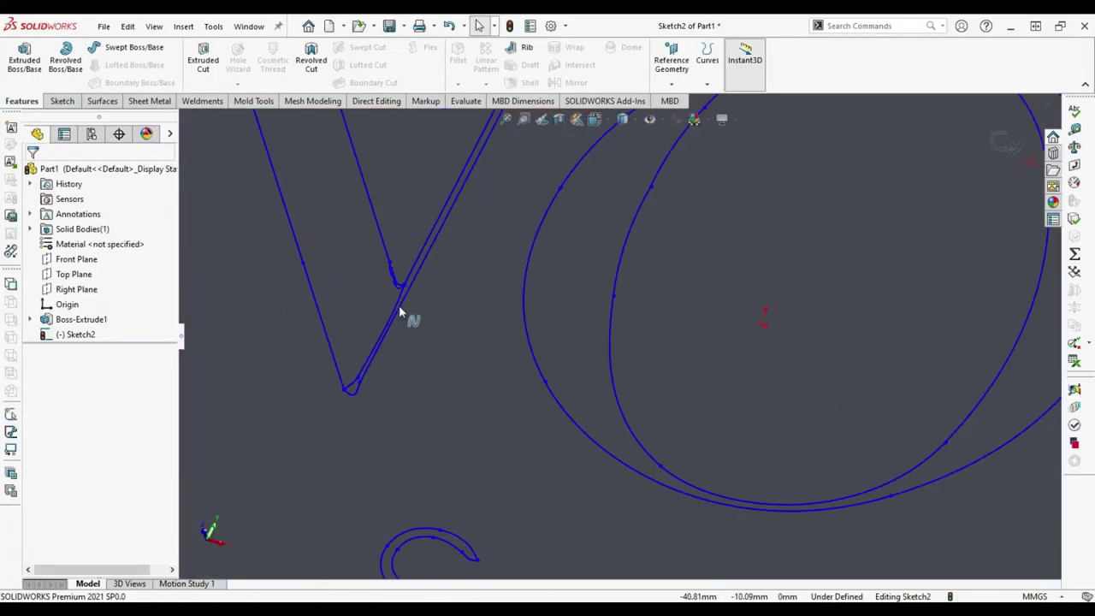
pyautogui.scroll(-2, 398, 309)
pyautogui.scroll(-2, 417, 244)
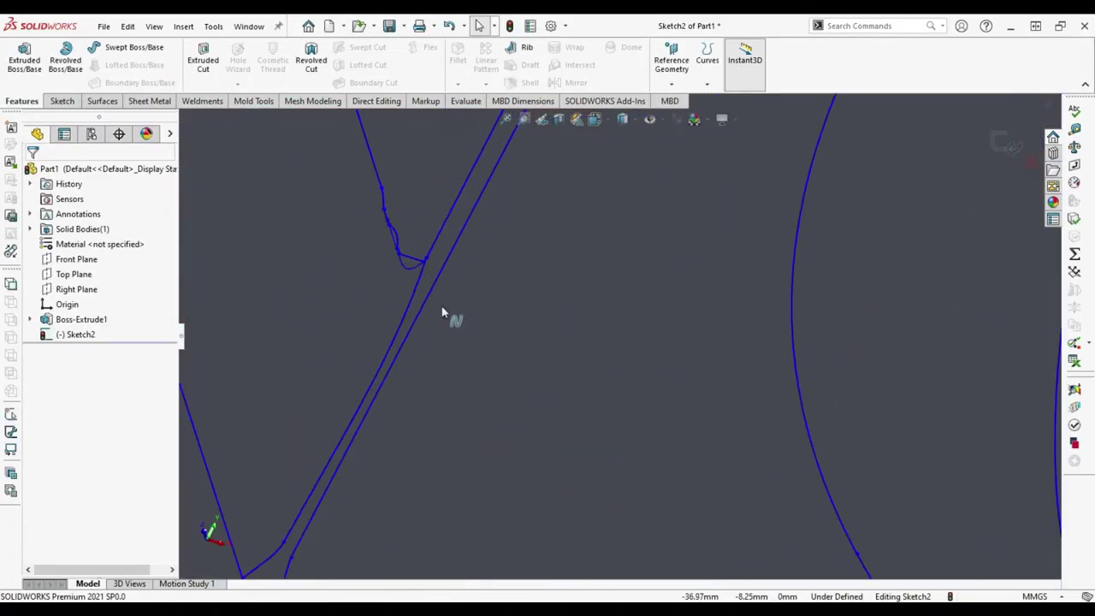
pyautogui.click(394, 329)
pyautogui.scroll(2, 417, 449)
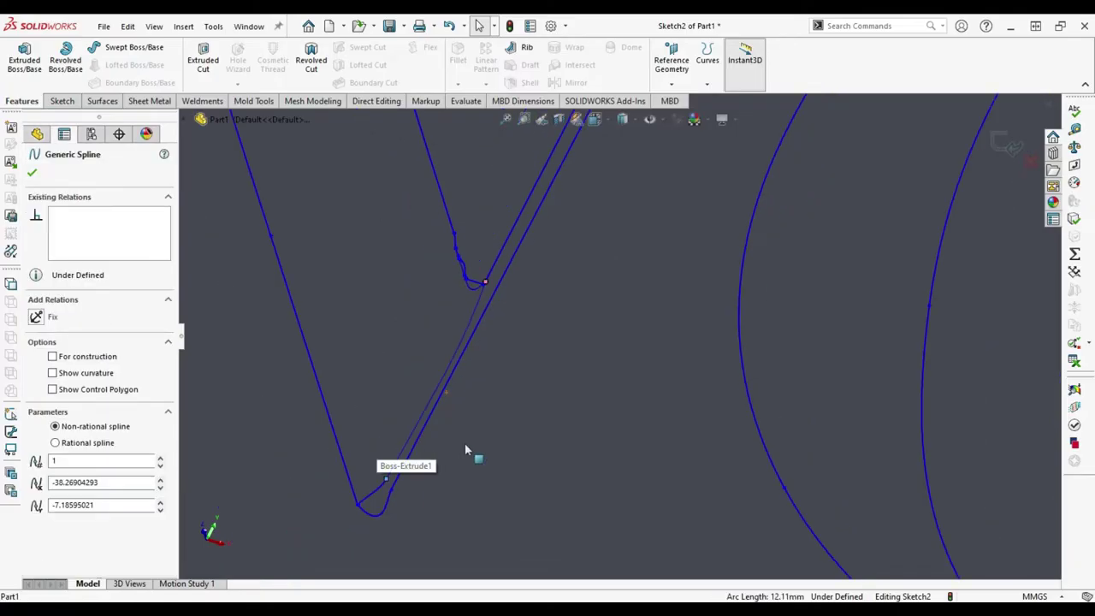
pyautogui.press('Escape')
pyautogui.click(375, 490)
pyautogui.press('Escape')
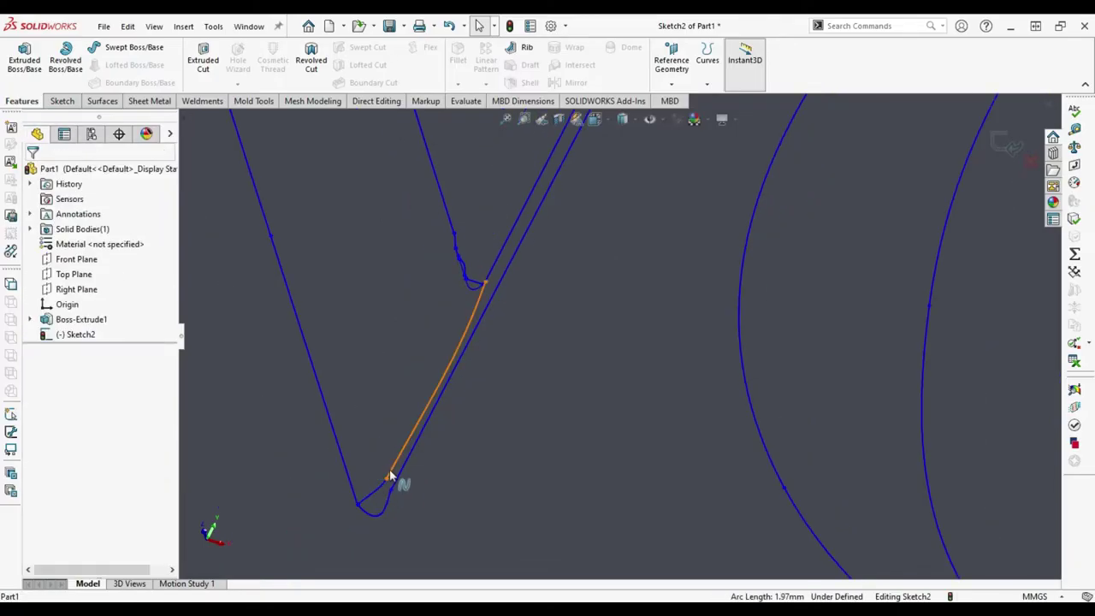
pyautogui.click(389, 475)
pyautogui.press('Delete')
pyautogui.click(373, 488)
pyautogui.press('Delete')
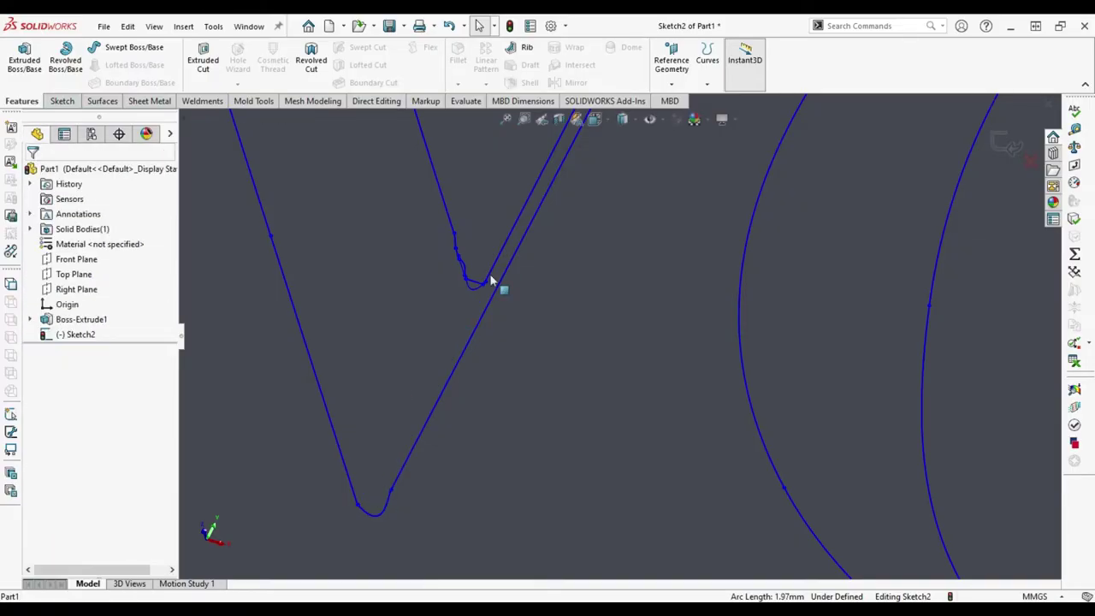
# - Delete the stray arc, stray segment and tiny arc at the V corner
pyautogui.scroll(-3, 492, 281)
pyautogui.scroll(-2, 498, 368)
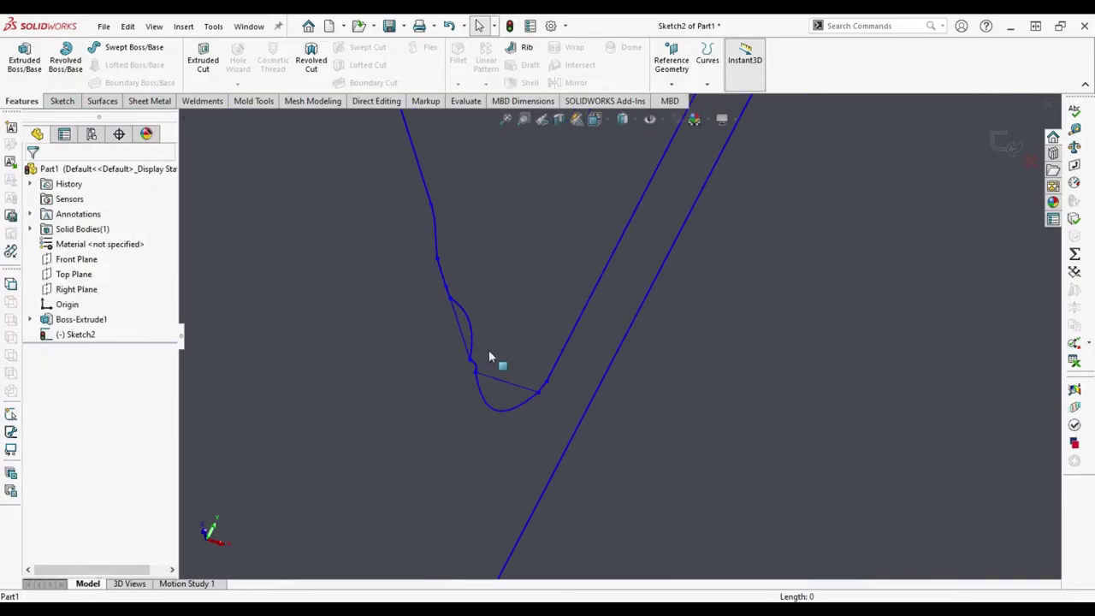
pyautogui.scroll(-3, 490, 356)
pyautogui.click(491, 349)
pyautogui.press('Escape')
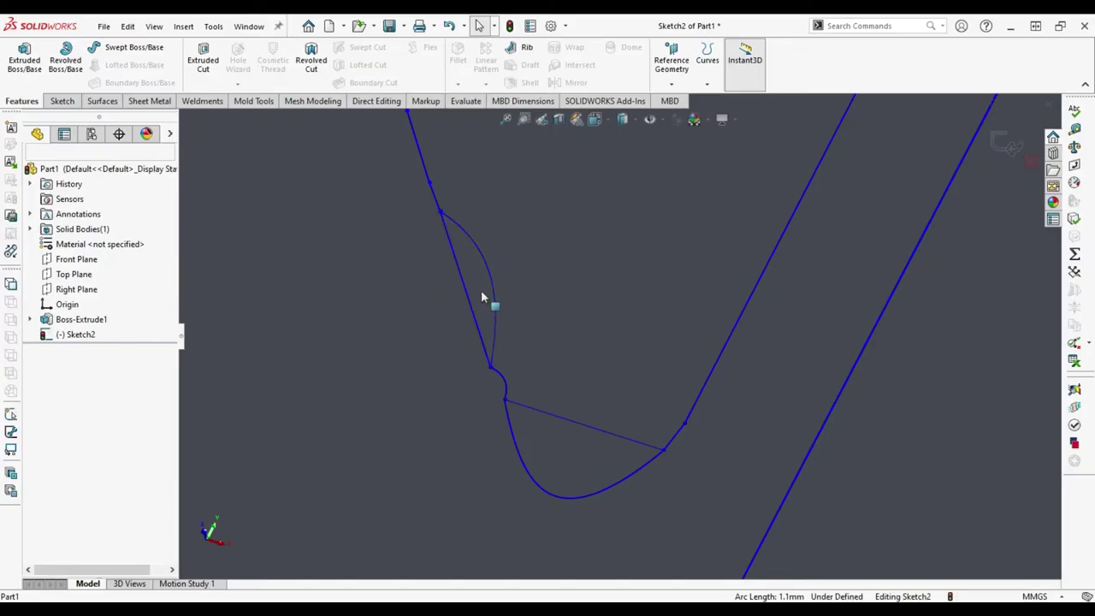
pyautogui.click(491, 290)
pyautogui.press('Delete')
pyautogui.click(507, 395)
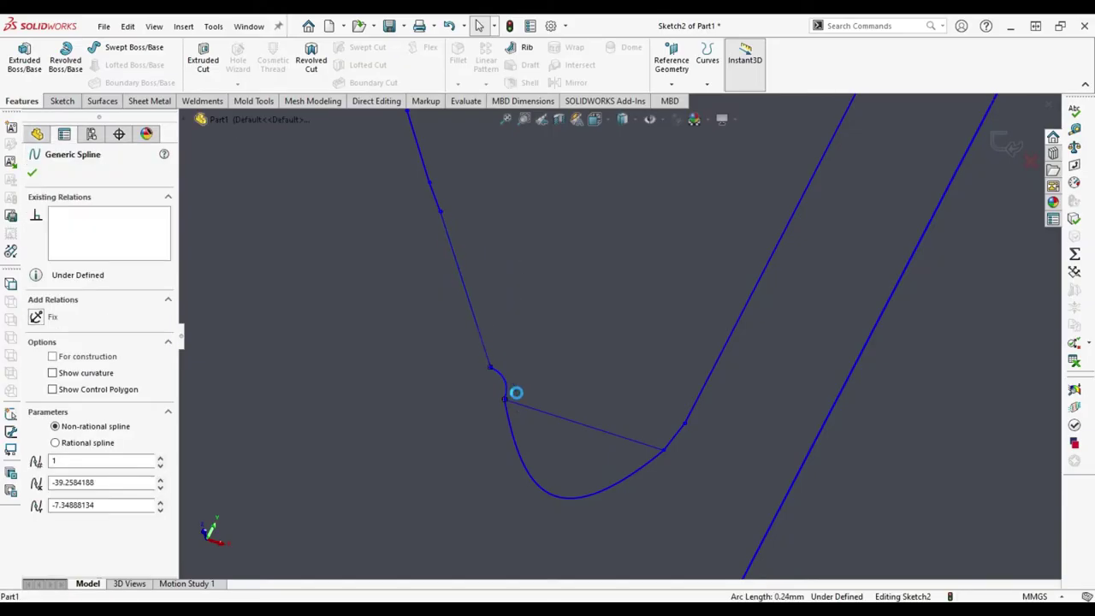
pyautogui.press('Escape')
pyautogui.click(528, 408)
pyautogui.press('Delete')
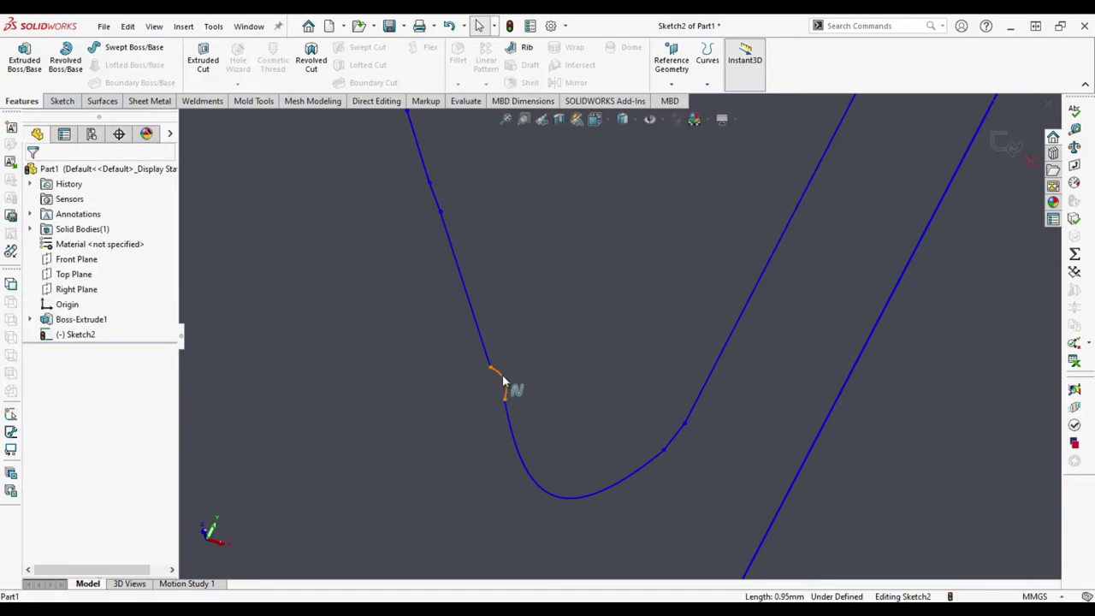
pyautogui.click(502, 377)
pyautogui.press('Delete')
# - Join the V's loose line ends, removing the tiny spline in the stroke gap
pyautogui.moveTo(495, 383); pyautogui.dragTo(507, 404)
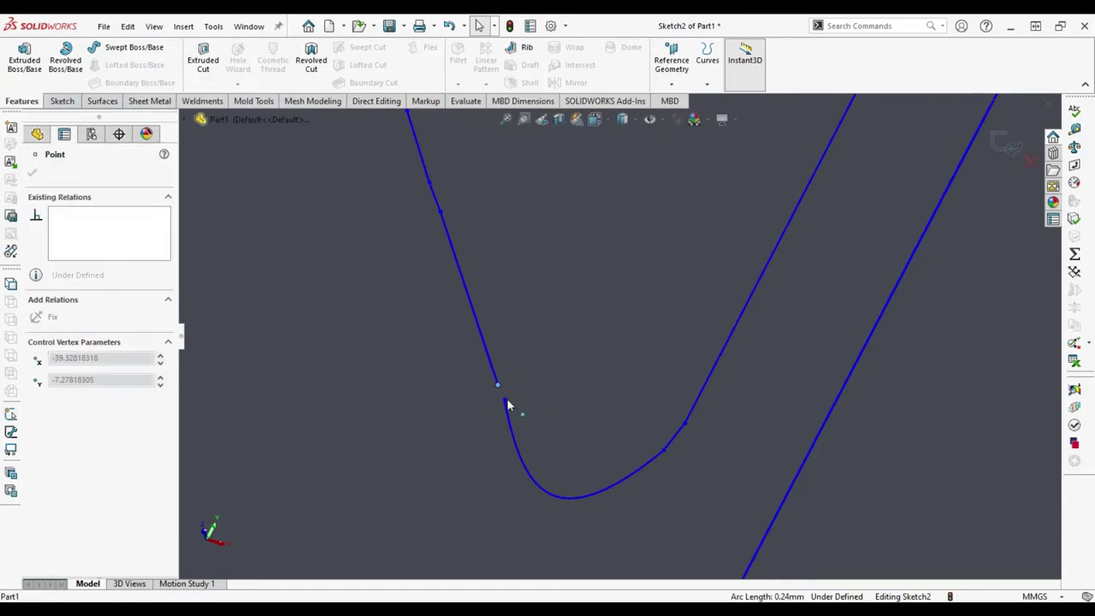
pyautogui.click(435, 208)
pyautogui.click(451, 208)
pyautogui.scroll(-3, 452, 213)
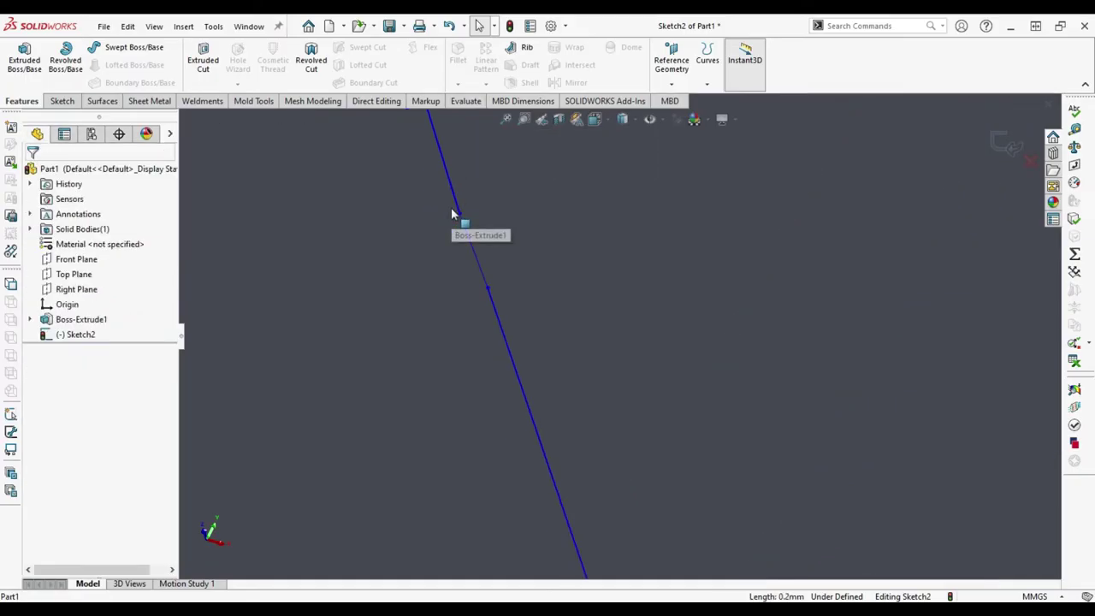
pyautogui.click(470, 247)
pyautogui.press('Delete')
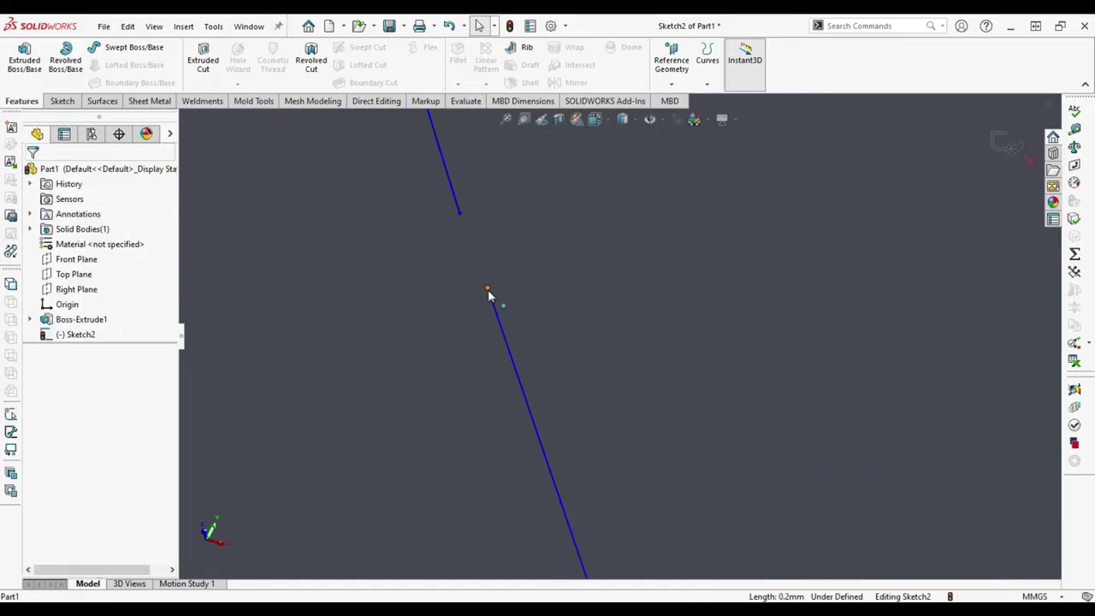
pyautogui.moveTo(488, 294); pyautogui.dragTo(459, 217)
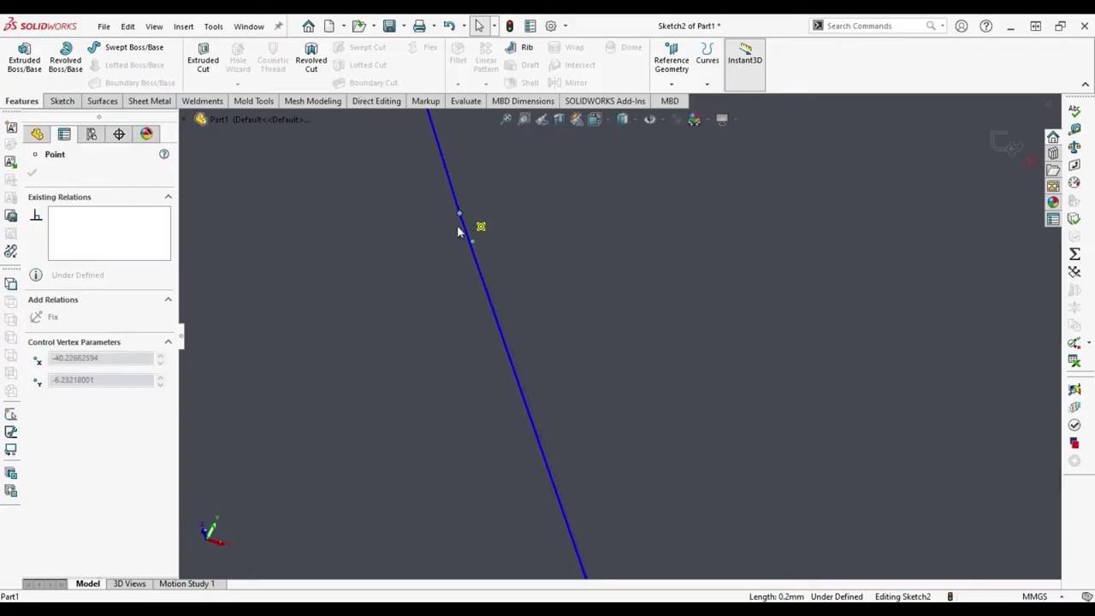
pyautogui.press('Escape')
pyautogui.scroll(10, 487, 339)
# - Set up a 10 mm Blind boss extrusion of the I, N, O and A regions, leaving SYSTEM flat
pyautogui.hotkey('ctrl', '7')
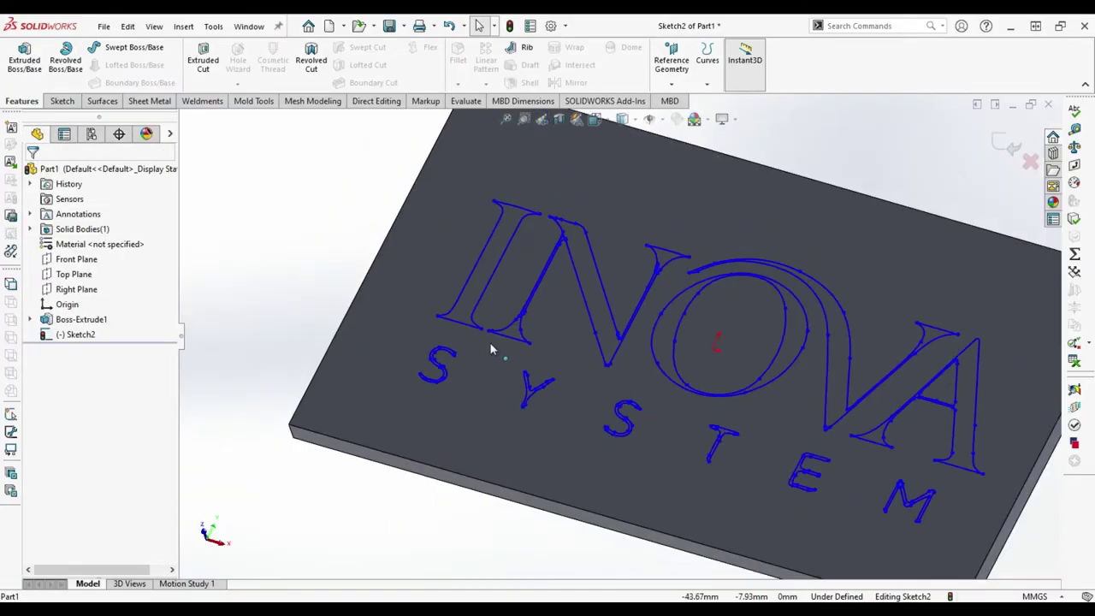
pyautogui.click(25, 53)
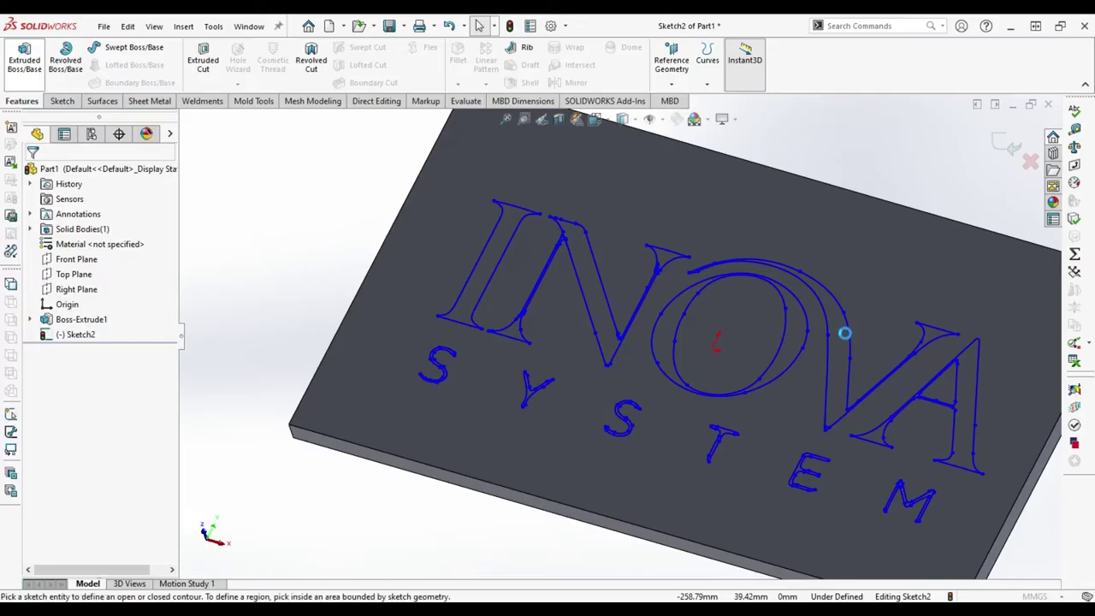
pyautogui.click(975, 386)
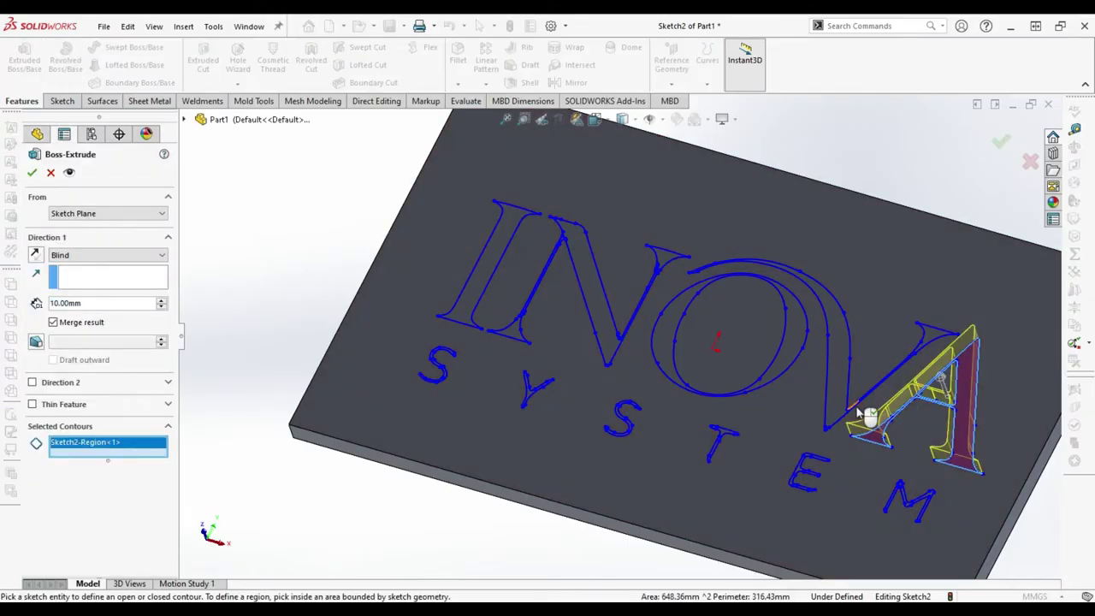
pyautogui.click(846, 389)
pyautogui.click(804, 364)
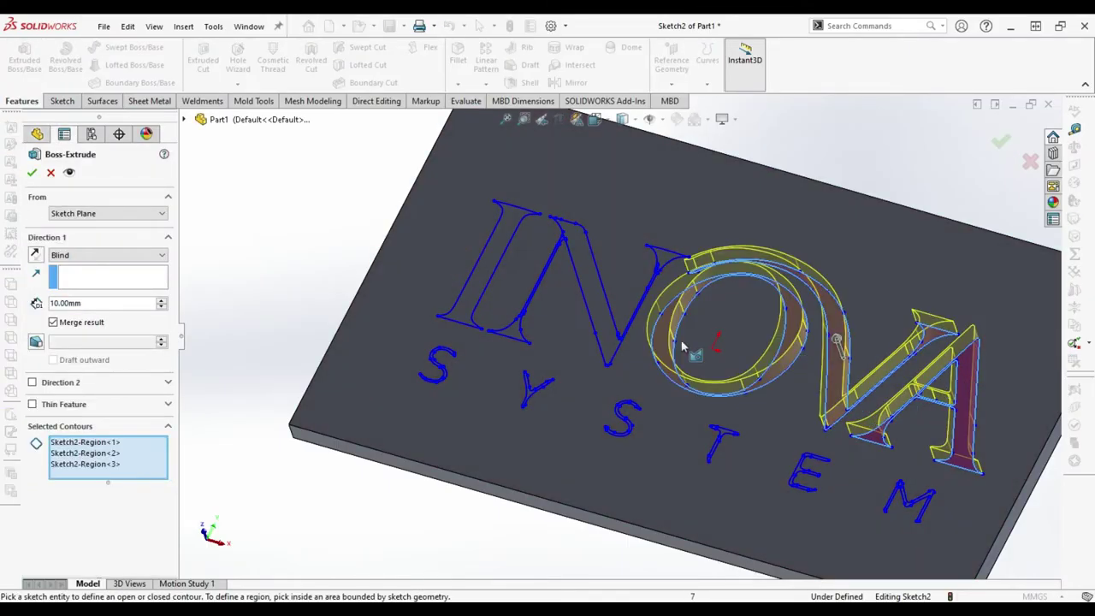
pyautogui.click(607, 343)
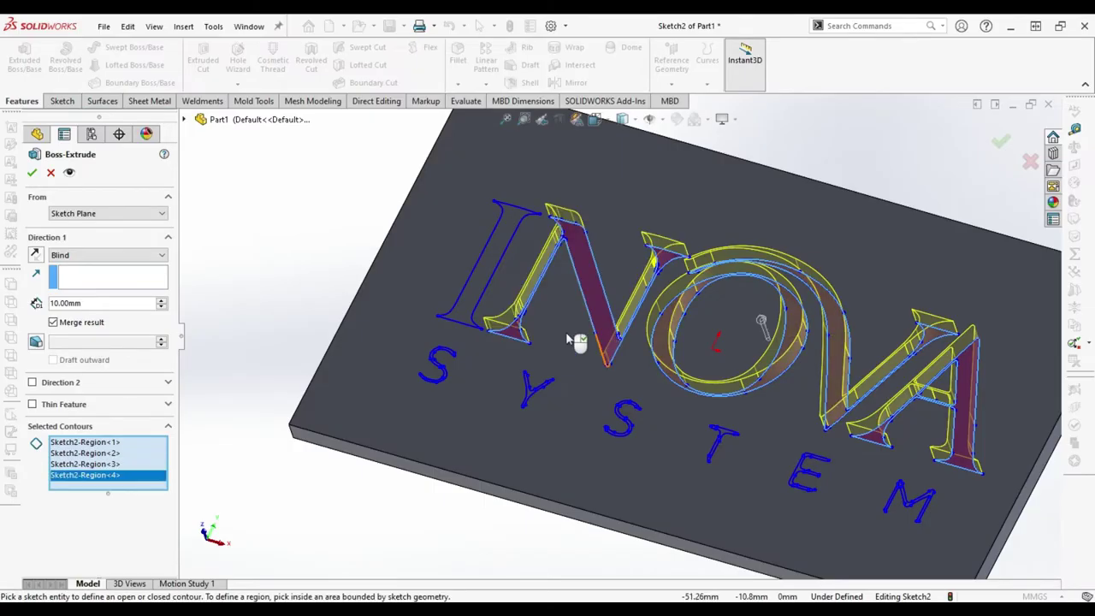
pyautogui.click(480, 308)
pyautogui.scroll(-3, 483, 376)
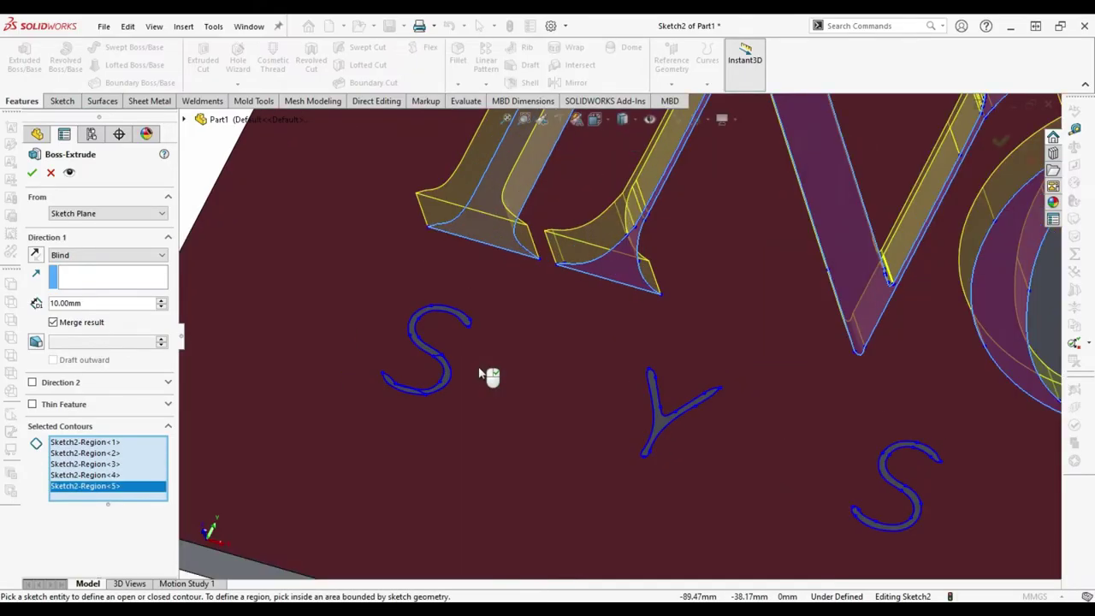
pyautogui.scroll(-3, 474, 379)
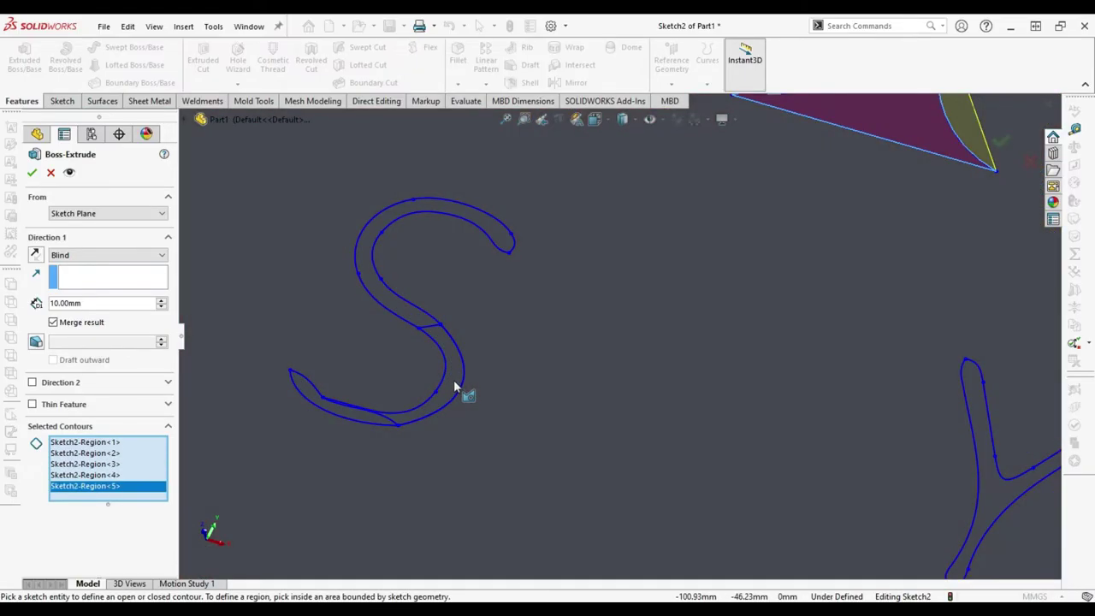
pyautogui.click(454, 387)
pyautogui.click(454, 387)
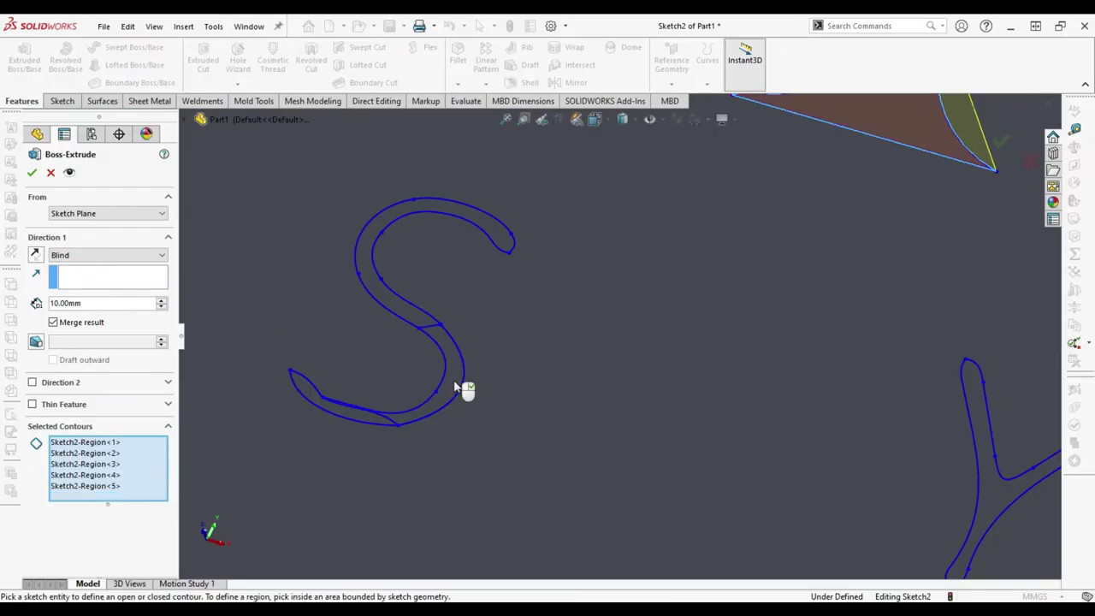
pyautogui.scroll(3, 483, 394)
pyautogui.scroll(1, 542, 386)
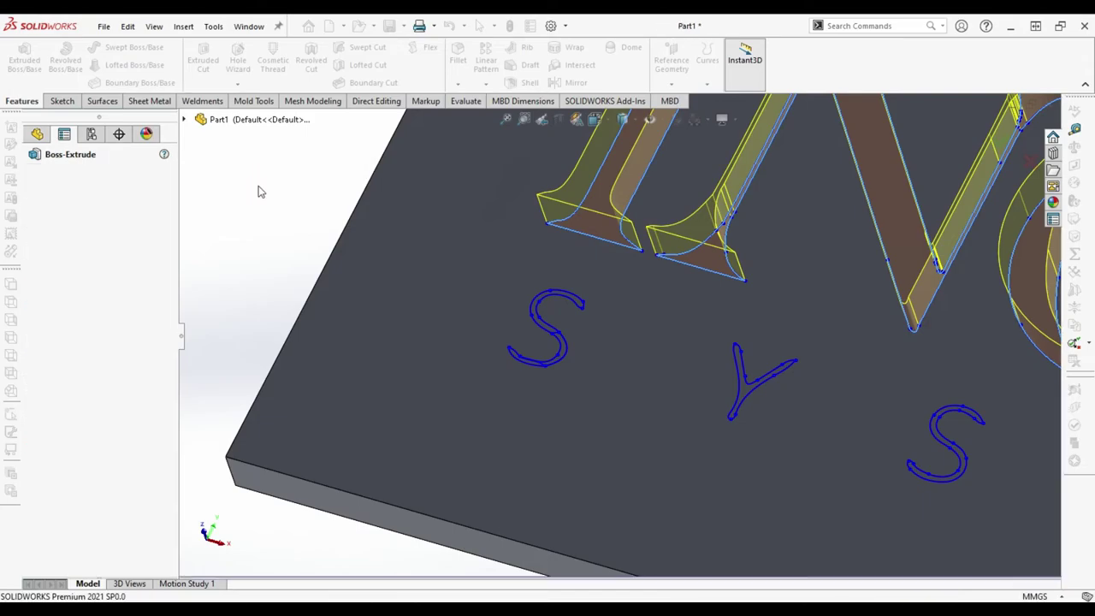
# - Open Sketch2 under Boss-Extrude2 for editing
pyautogui.click(31, 334)
pyautogui.click(89, 349)
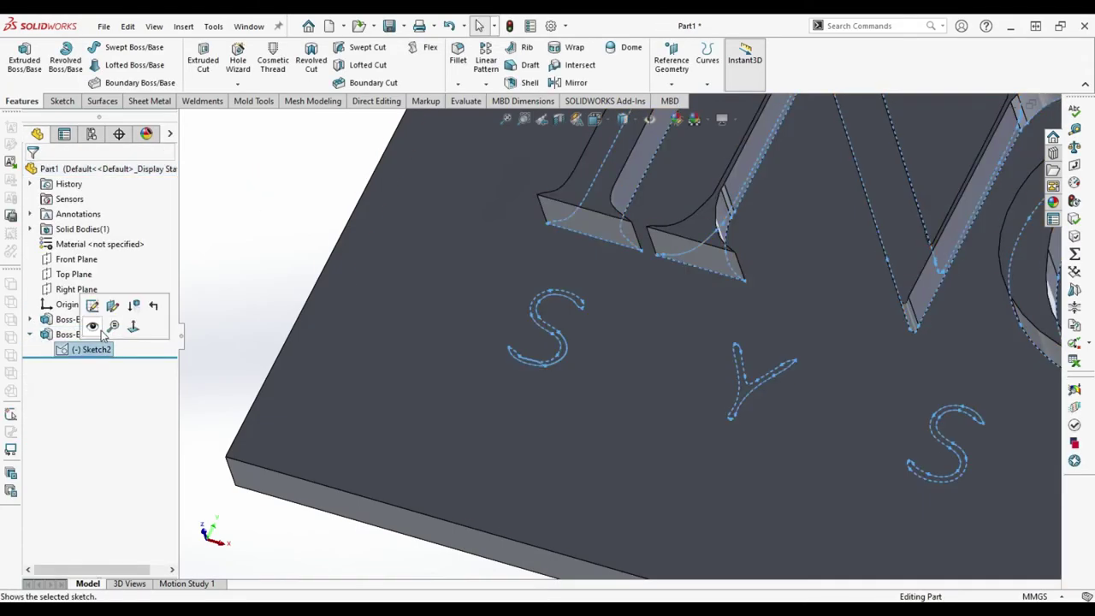
pyautogui.click(110, 306)
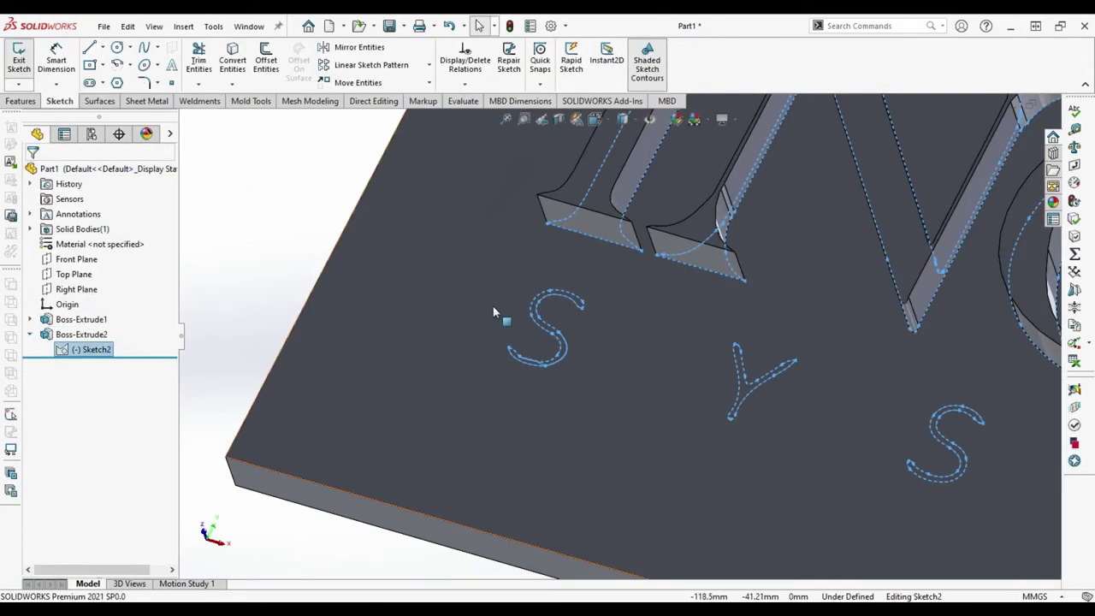
pyautogui.scroll(-5, 573, 340)
pyautogui.scroll(-2, 572, 342)
# - Check the short middle segment and lower spline of the S outline
pyautogui.click(548, 335)
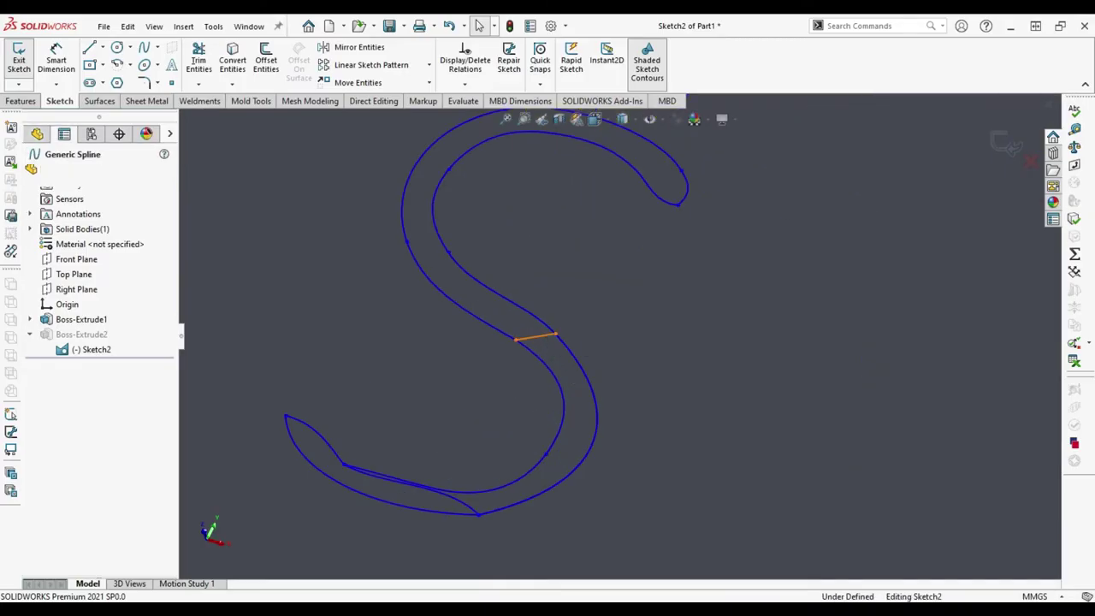
pyautogui.click(526, 408)
pyautogui.click(548, 337)
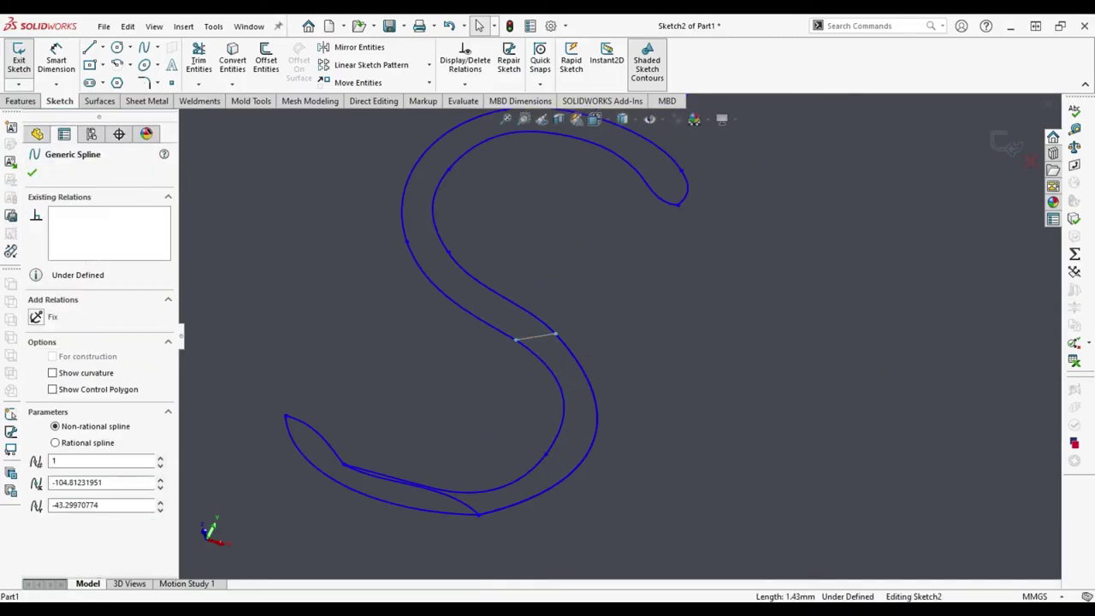
pyautogui.click(435, 565)
pyautogui.click(475, 510)
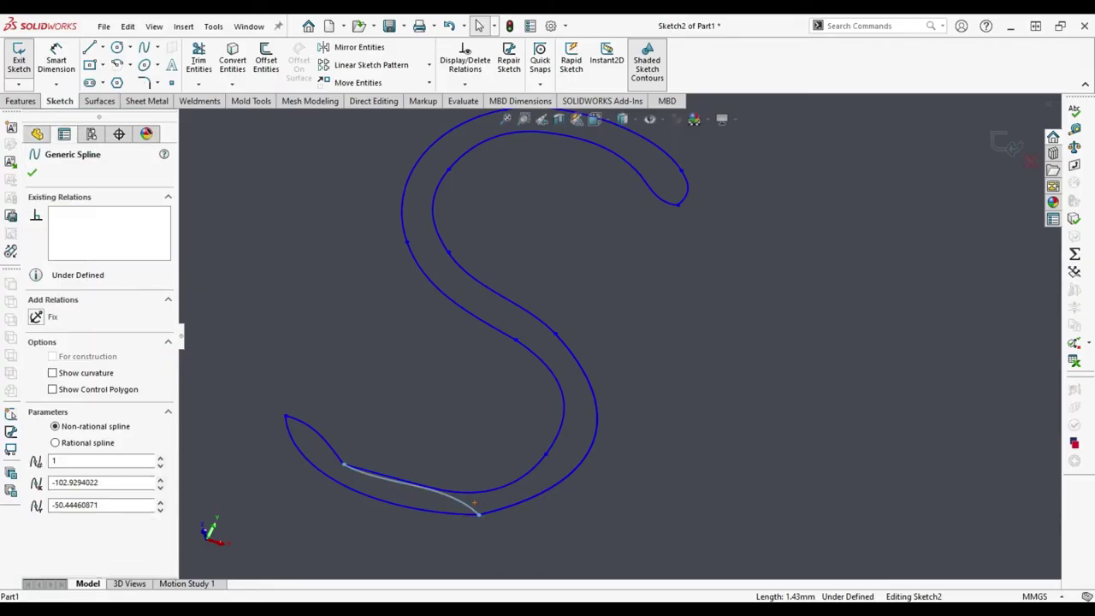
pyautogui.click(464, 508)
pyautogui.click(464, 507)
pyautogui.click(464, 509)
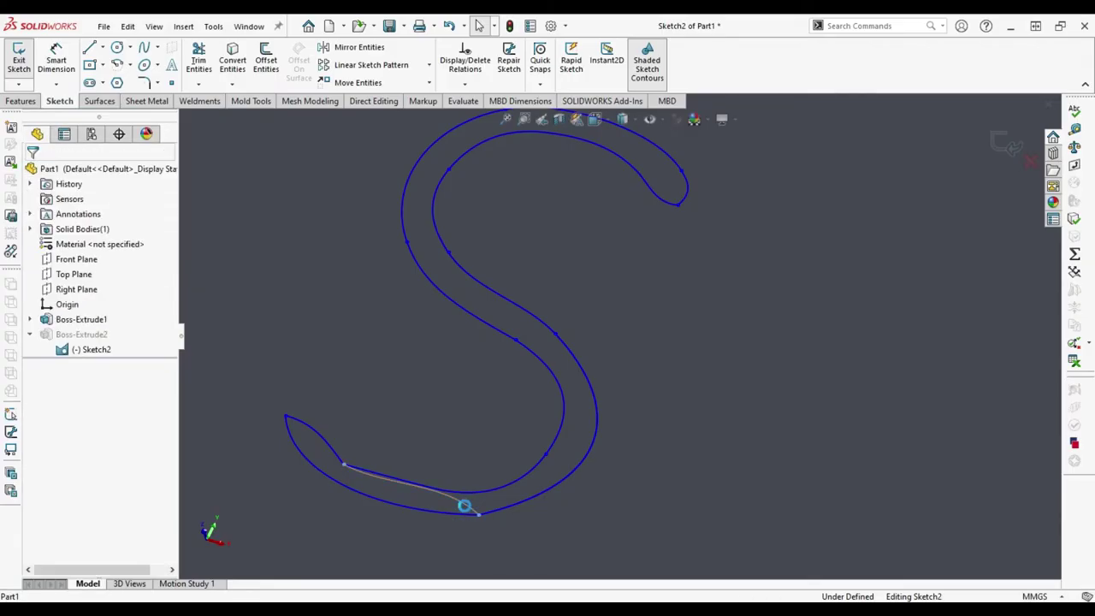
# - Zoom around the SYSTEM letters to inspect their outlines
pyautogui.scroll(4, 465, 512)
pyautogui.scroll(3, 821, 402)
pyautogui.scroll(-2, 871, 401)
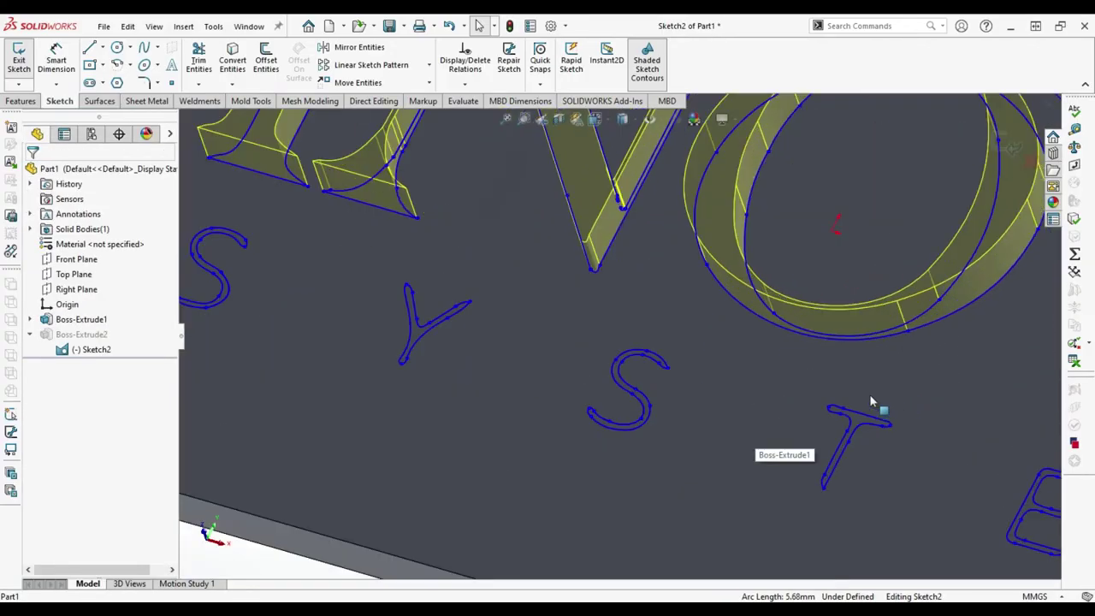
pyautogui.scroll(-2, 759, 389)
pyautogui.scroll(2, 831, 428)
pyautogui.scroll(2, 839, 431)
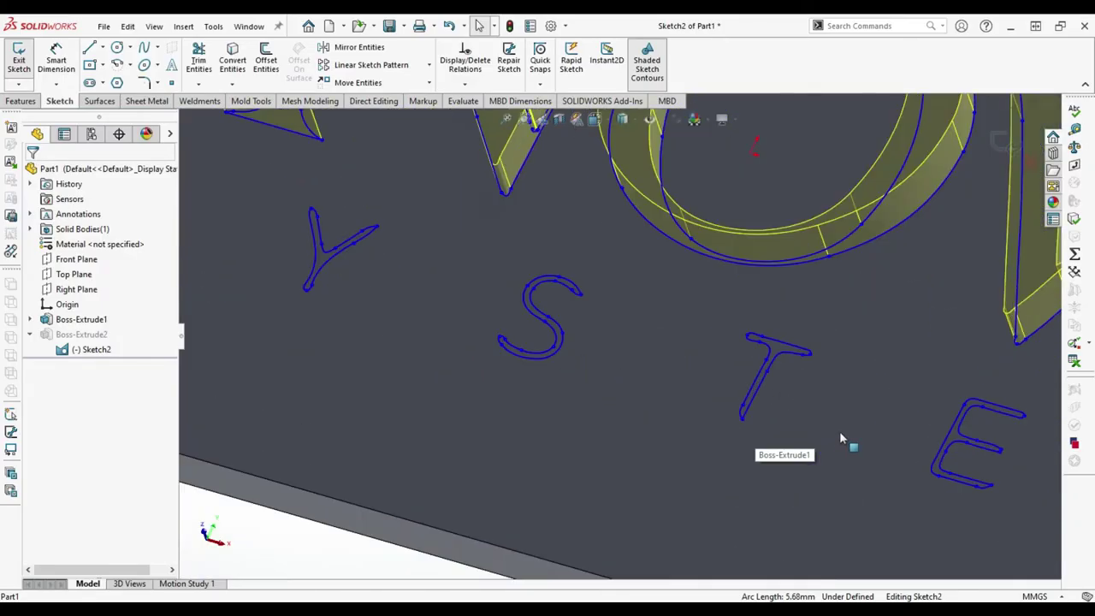
pyautogui.scroll(2, 840, 438)
pyautogui.scroll(-3, 839, 436)
pyautogui.scroll(-2, 814, 362)
pyautogui.scroll(-2, 807, 354)
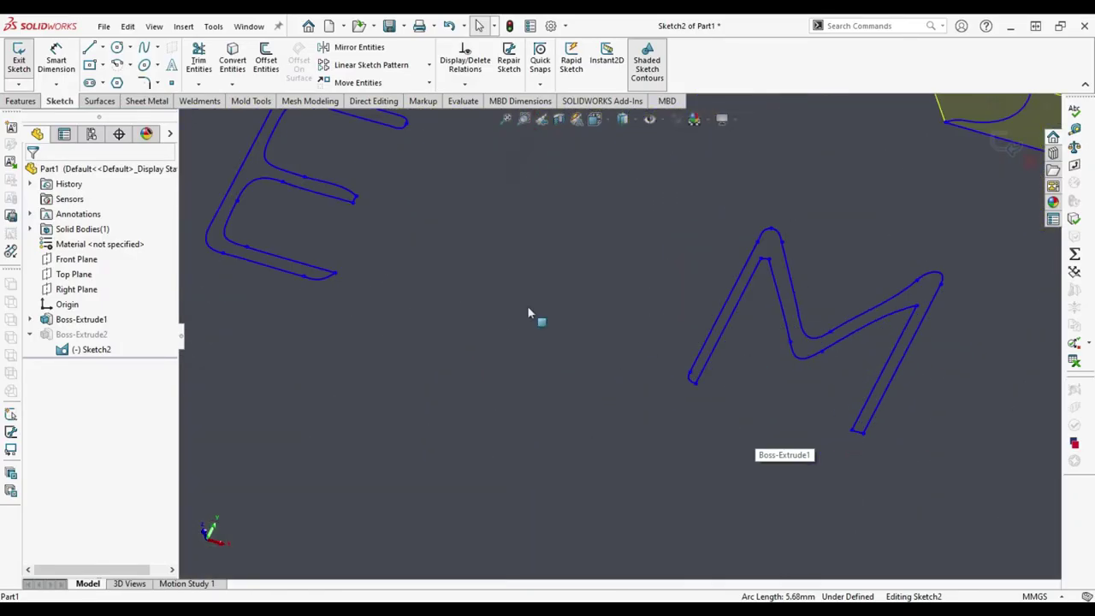
pyautogui.scroll(3, 630, 324)
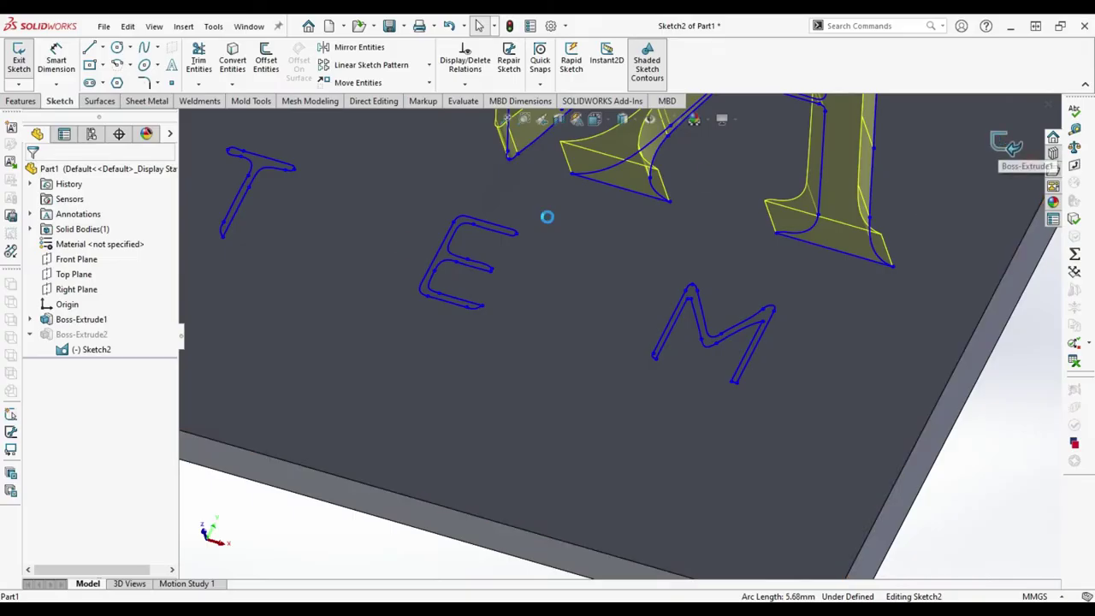
# - Exit the sketch and add the M, E and T regions to Boss-Extrude2's Selected Contours
pyautogui.click(86, 334)
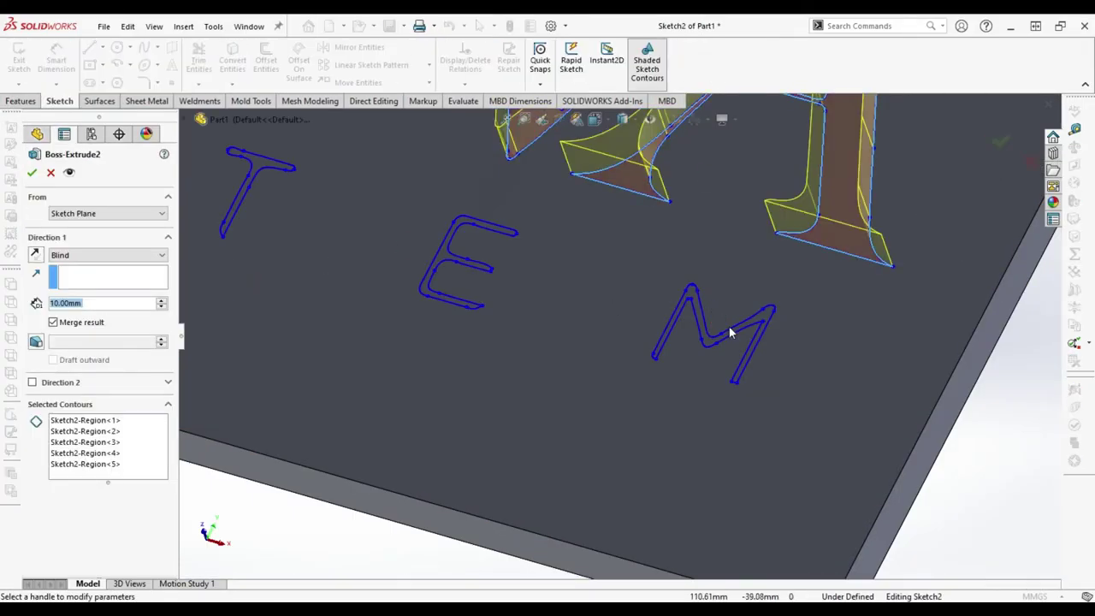
pyautogui.scroll(-3, 736, 321)
pyautogui.click(109, 465)
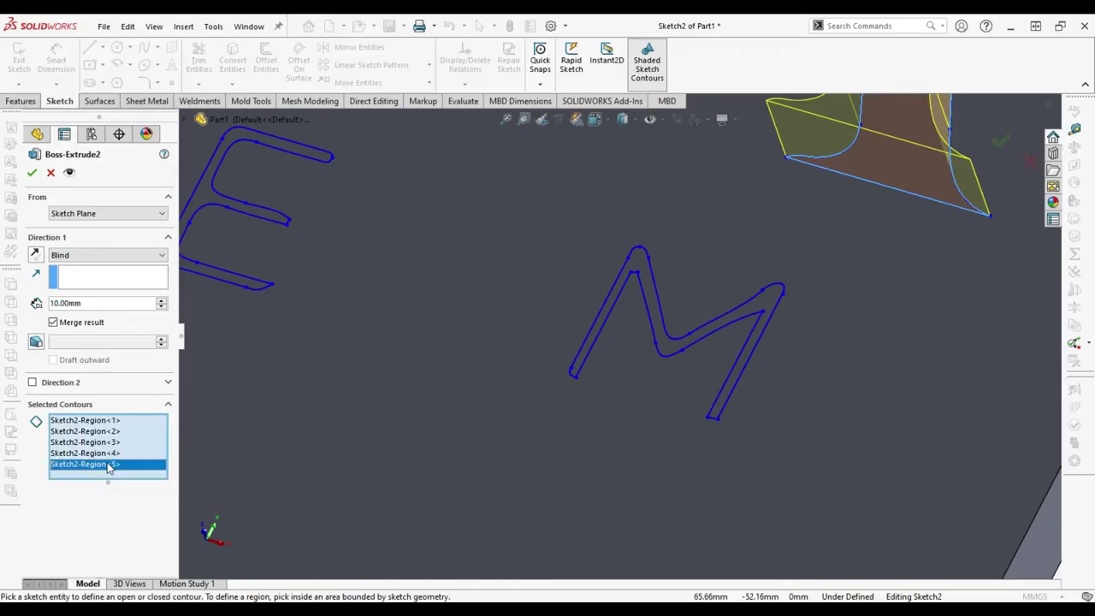
pyautogui.click(775, 306)
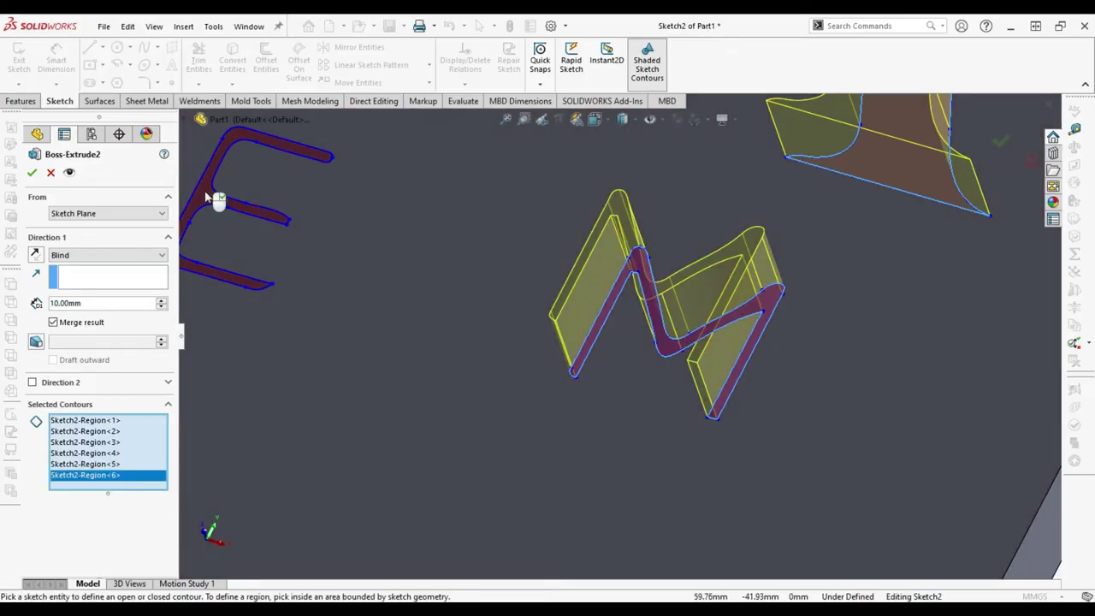
pyautogui.click(211, 198)
pyautogui.scroll(3, 316, 271)
pyautogui.scroll(-2, 460, 293)
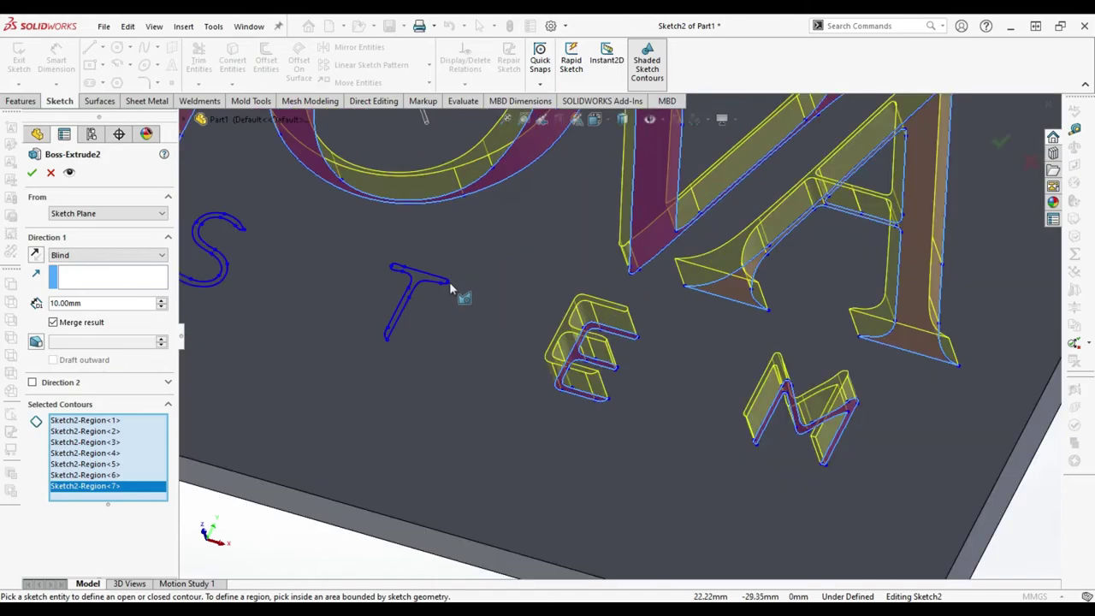
pyautogui.scroll(-2, 440, 305)
pyautogui.click(429, 360)
pyautogui.scroll(3, 379, 317)
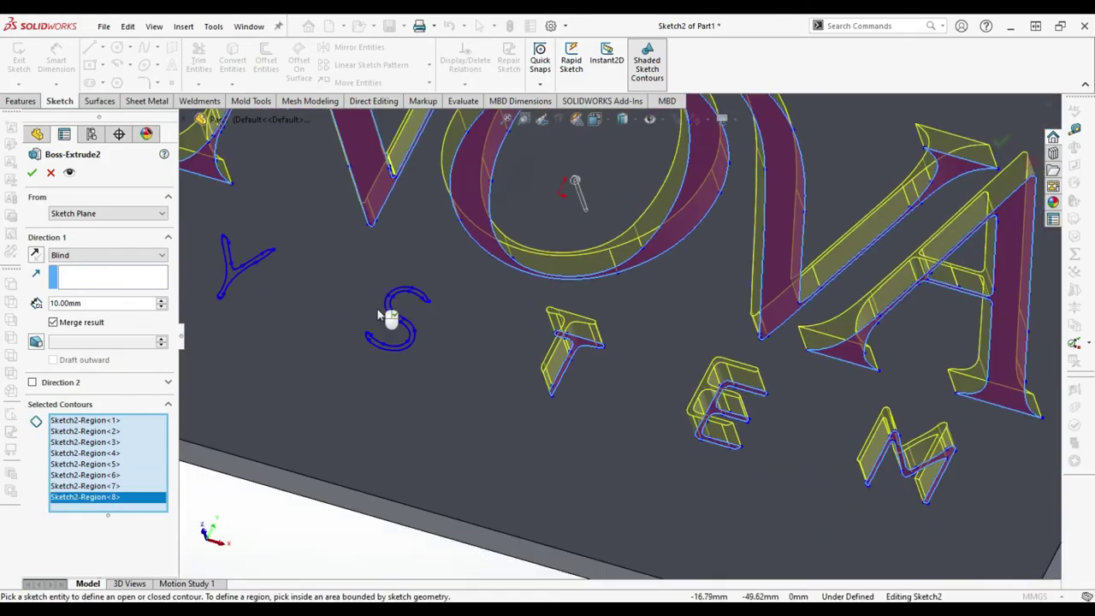
pyautogui.scroll(-2, 447, 349)
pyautogui.scroll(-2, 498, 356)
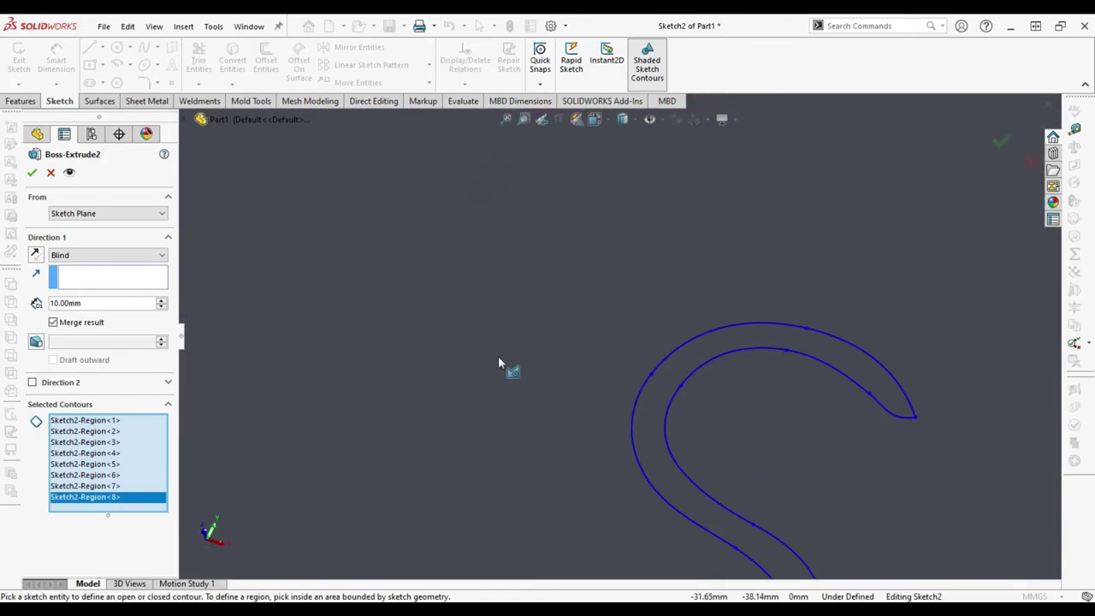
# - Add both S regions and the Y, then confirm the 10 mm letter extrusion
pyautogui.click(654, 412)
pyautogui.scroll(3, 484, 402)
pyautogui.scroll(-3, 499, 377)
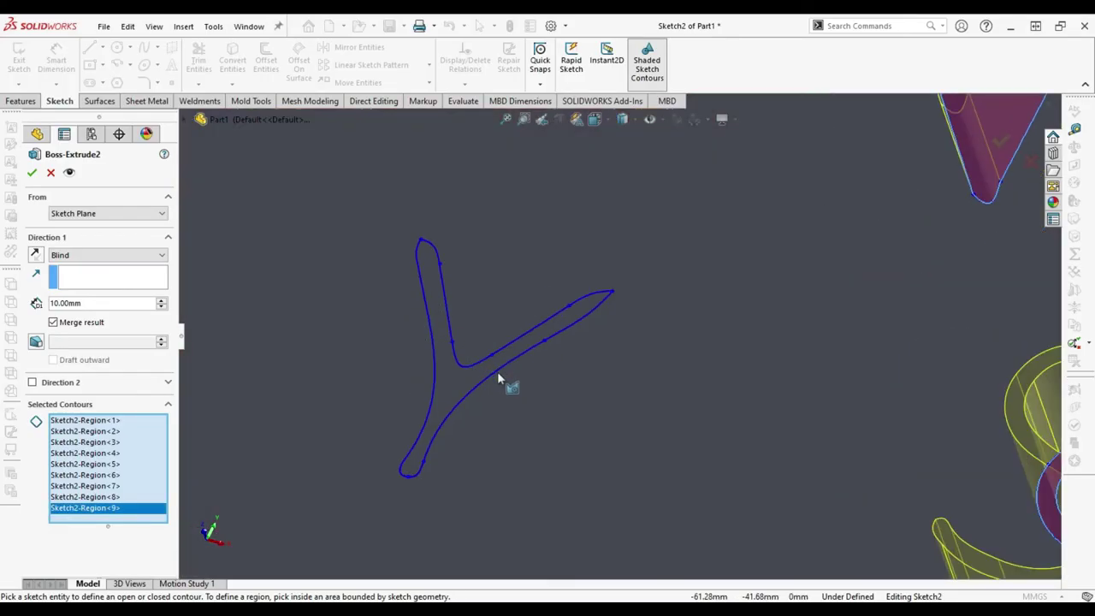
pyautogui.click(463, 397)
pyautogui.scroll(3, 462, 406)
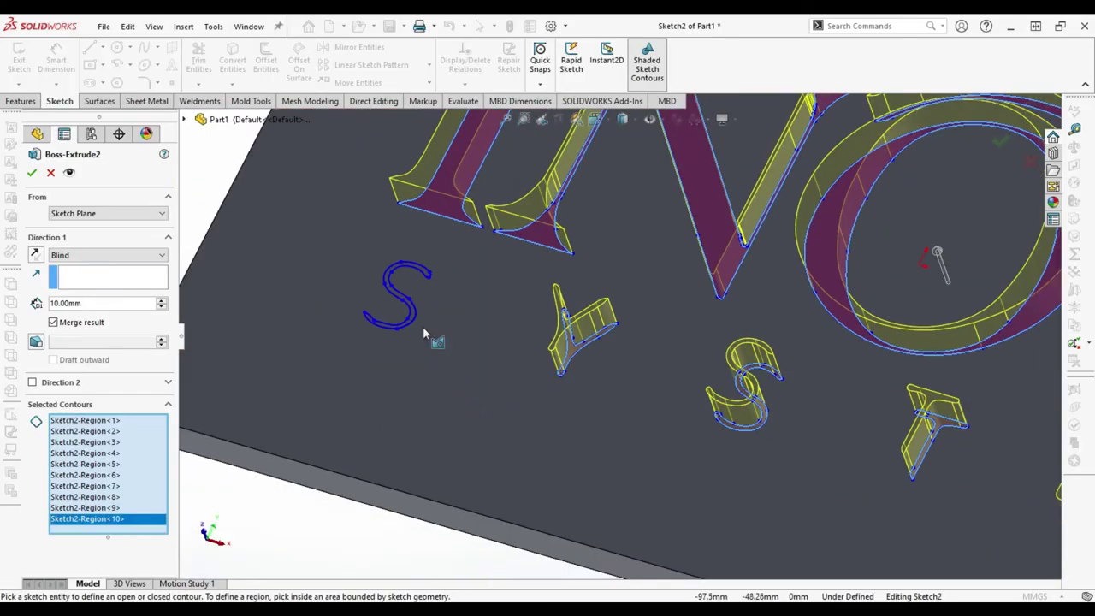
pyautogui.scroll(-3, 422, 326)
pyautogui.scroll(-1, 487, 308)
pyautogui.click(502, 301)
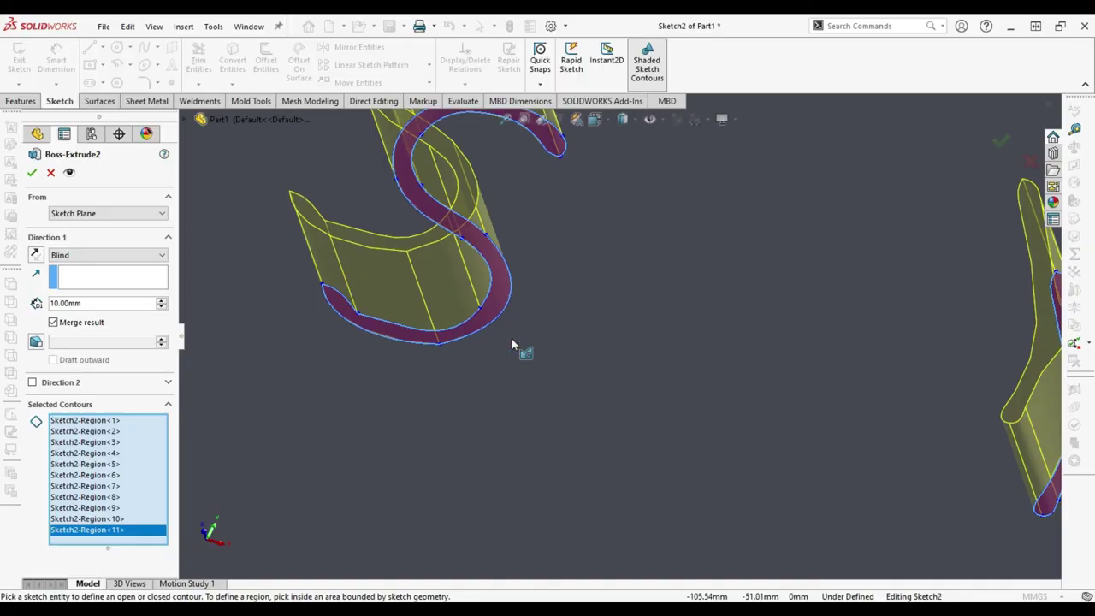
pyautogui.scroll(3, 710, 395)
pyautogui.scroll(3, 568, 310)
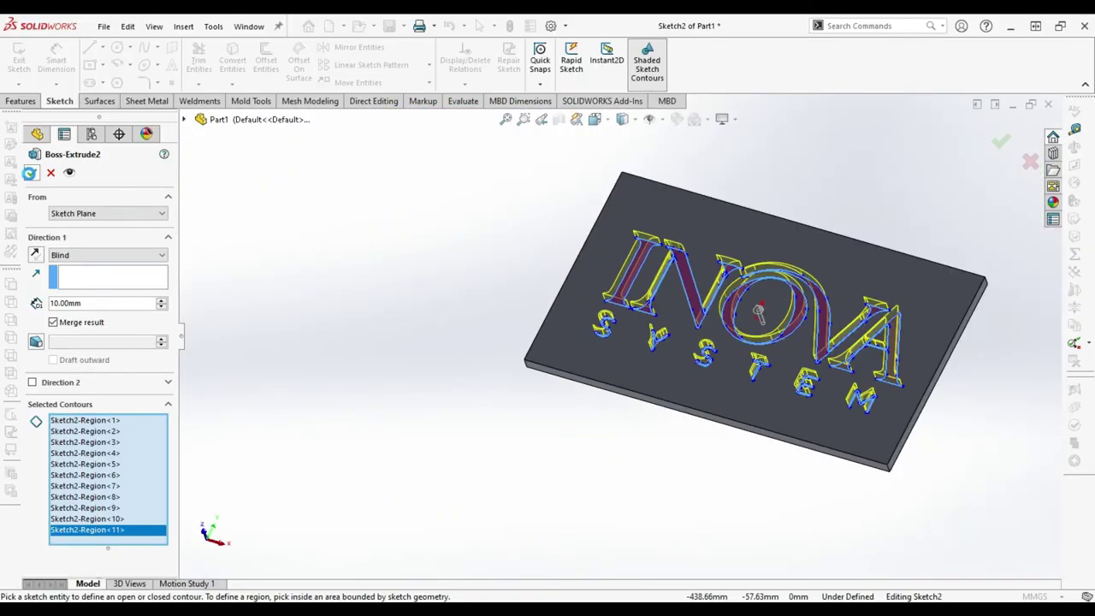
pyautogui.click(29, 173)
pyautogui.moveTo(630, 272)
pyautogui.mouseDown(button='middle')
pyautogui.moveTo(616, 422)
pyautogui.moveTo(904, 317)
pyautogui.moveTo(847, 321)
pyautogui.mouseUp(button='middle')
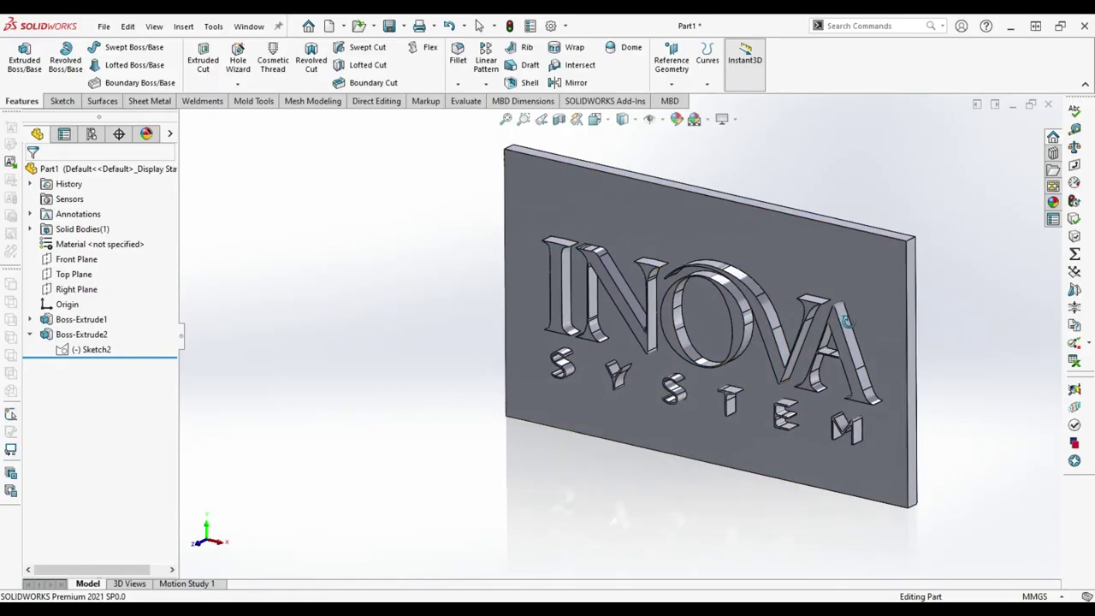
# - Start editing the appearance of Boss-Extrude2
pyautogui.rightClick(81, 334)
pyautogui.click(169, 319)
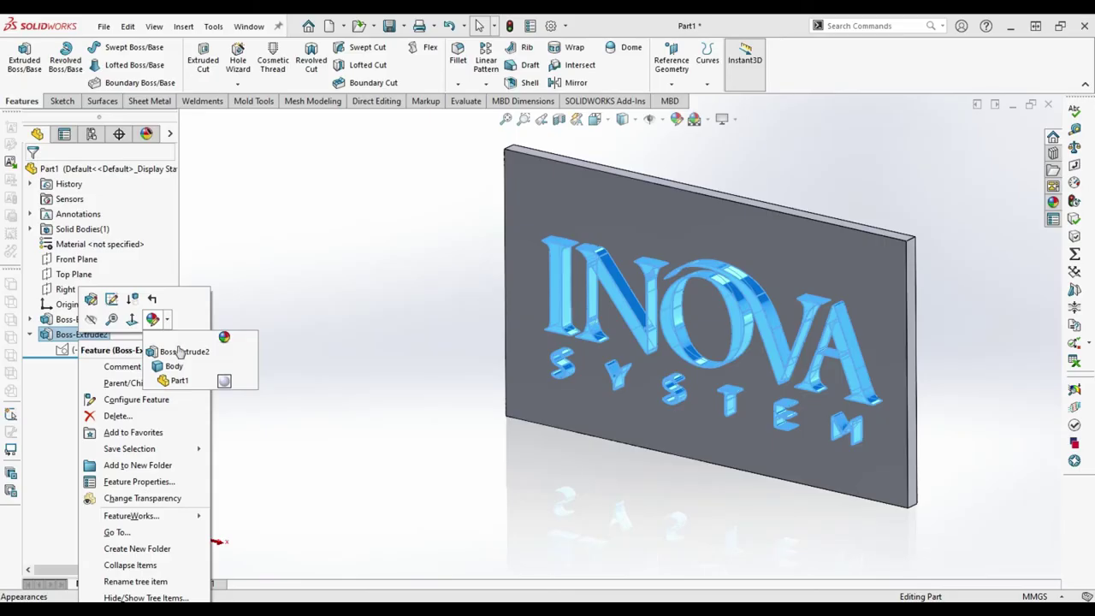
pyautogui.press('Escape')
pyautogui.press('Escape')
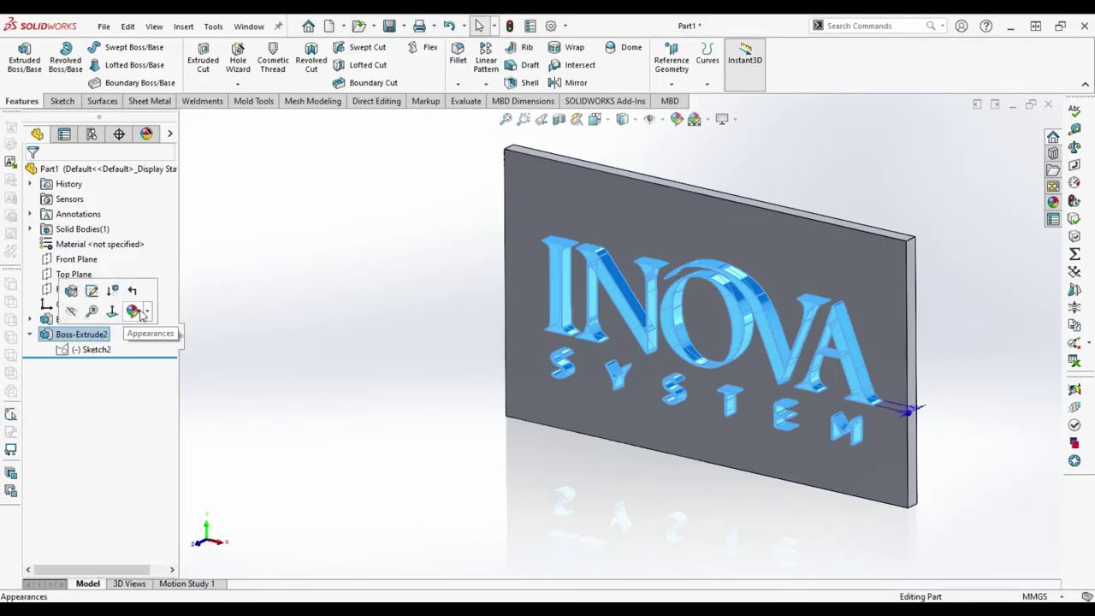
pyautogui.click(142, 315)
pyautogui.click(203, 329)
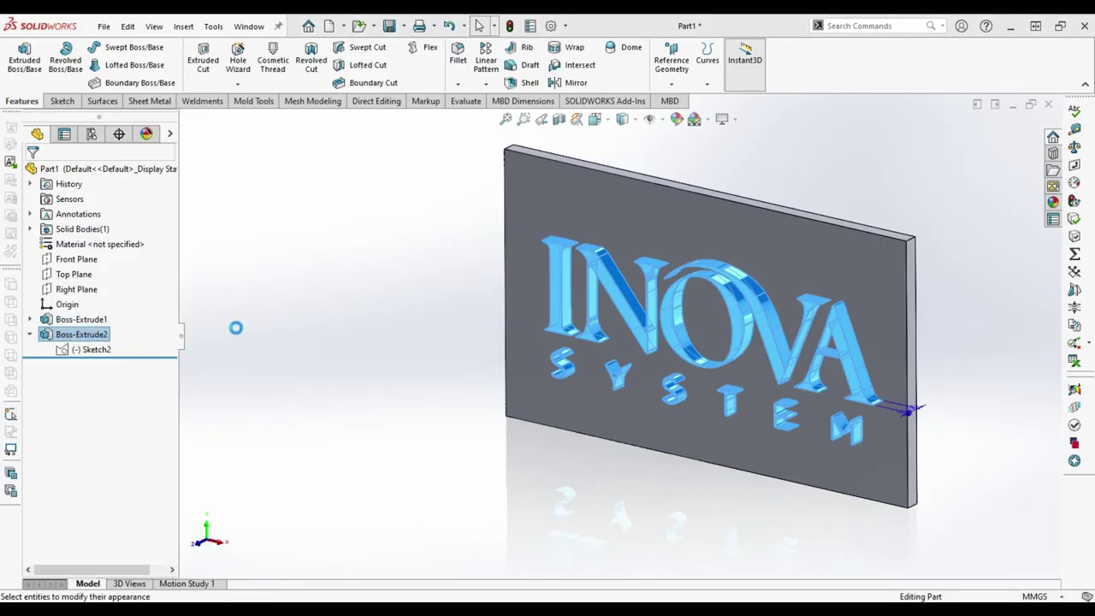
# - Apply blue polished ABS plastic from Plastic > High Gloss to the letters
pyautogui.click(845, 146)
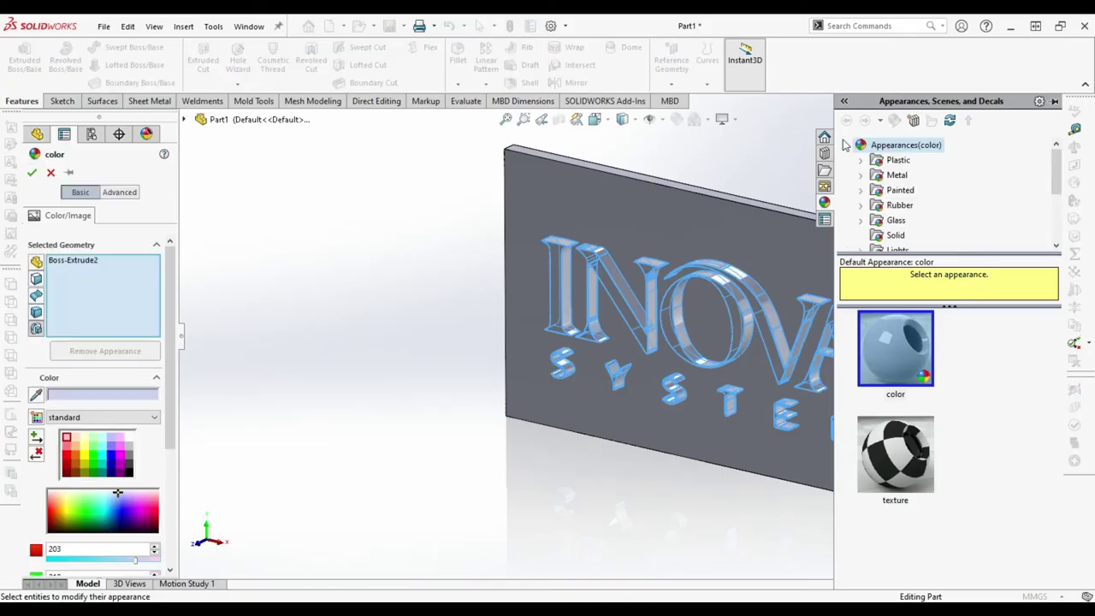
pyautogui.click(867, 159)
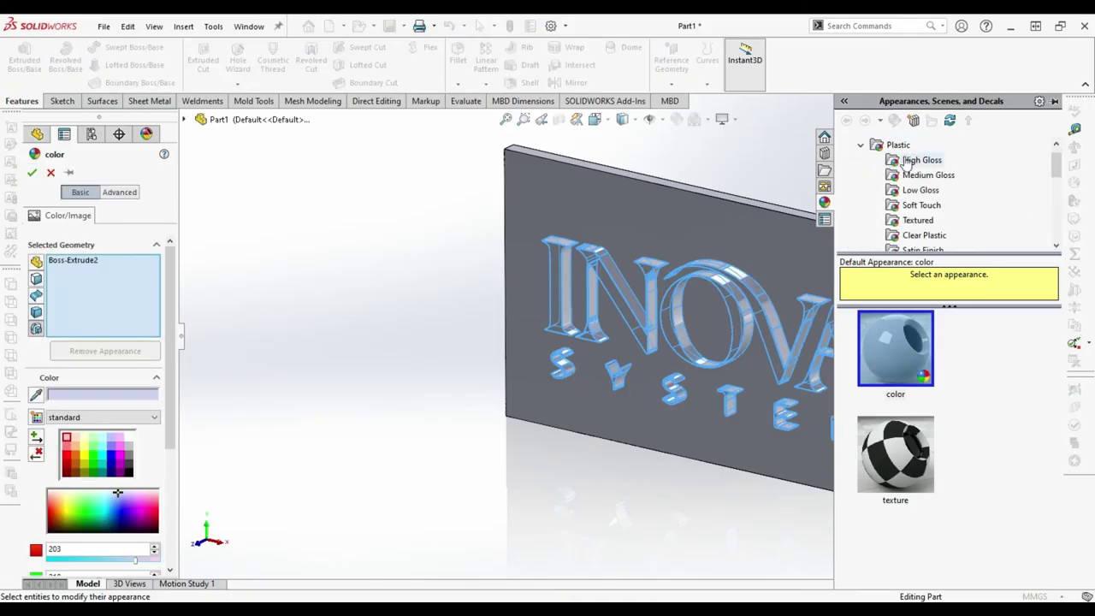
pyautogui.click(906, 161)
pyautogui.scroll(-5, 929, 425)
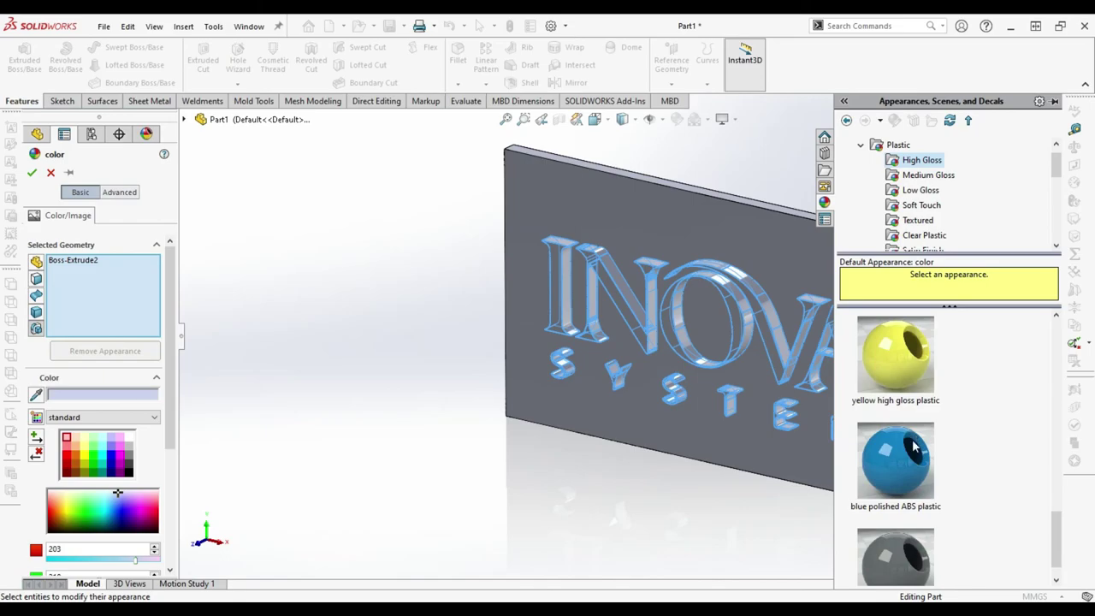
pyautogui.click(914, 444)
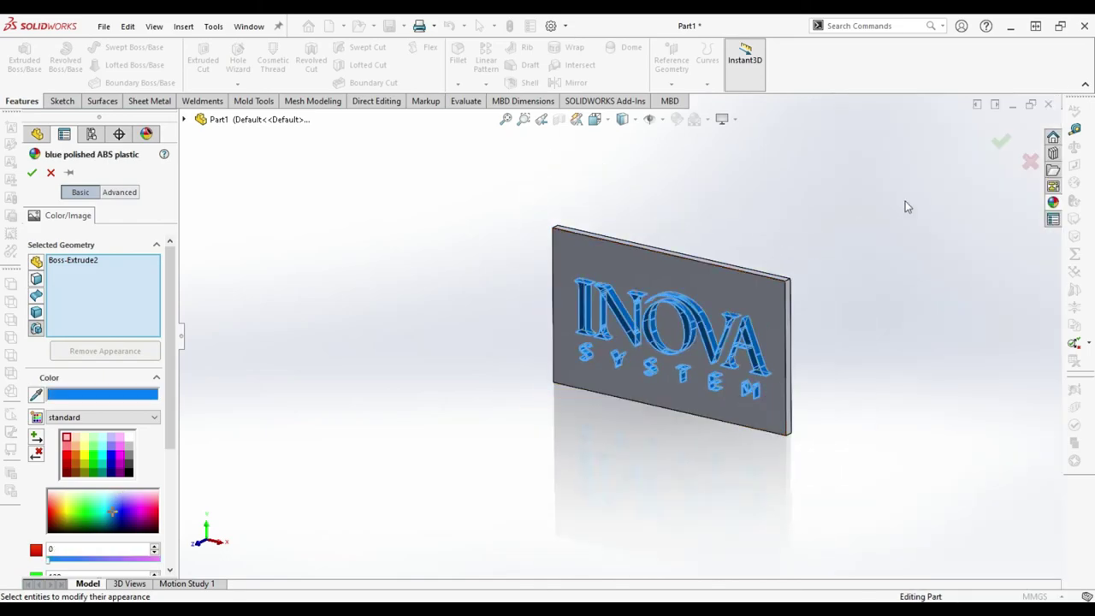
pyautogui.click(1001, 143)
pyautogui.moveTo(735, 301)
pyautogui.mouseDown(button='middle')
pyautogui.moveTo(675, 361)
pyautogui.moveTo(599, 278)
pyautogui.mouseUp(button='middle')
pyautogui.scroll(-5, 698, 342)
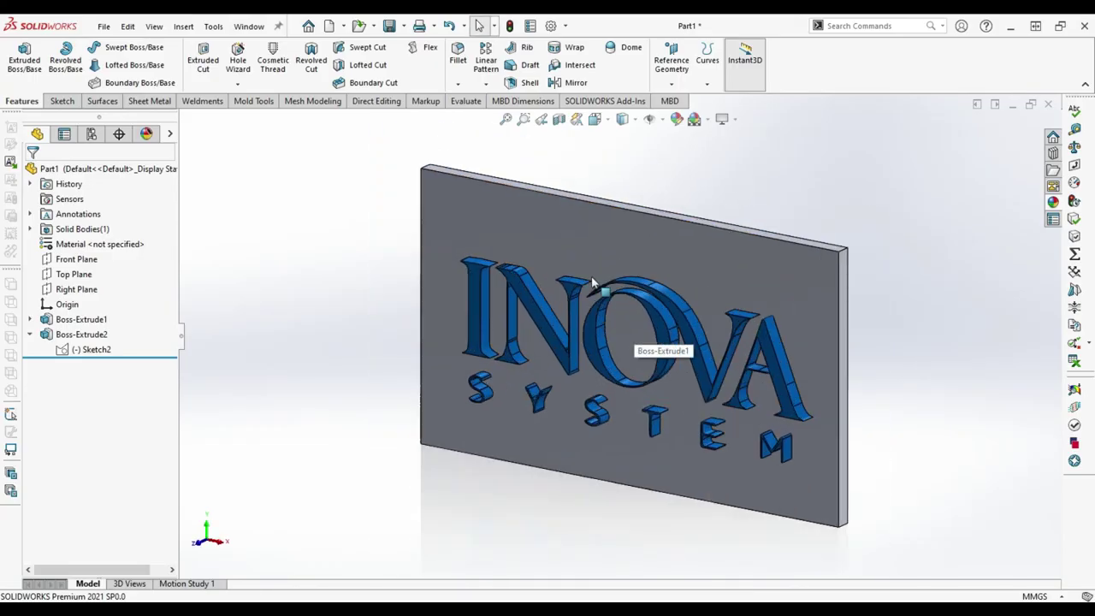